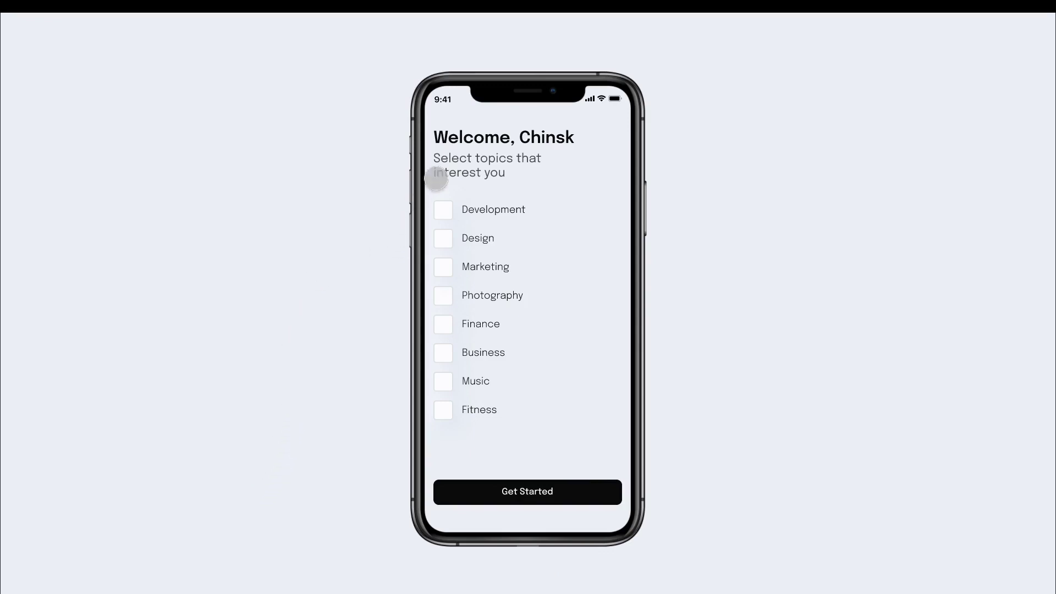
Tick all eight topic checkboxes, Development through Fitness, in the prototype preview
{"action": "left_click", "coordinate": [442, 210]}
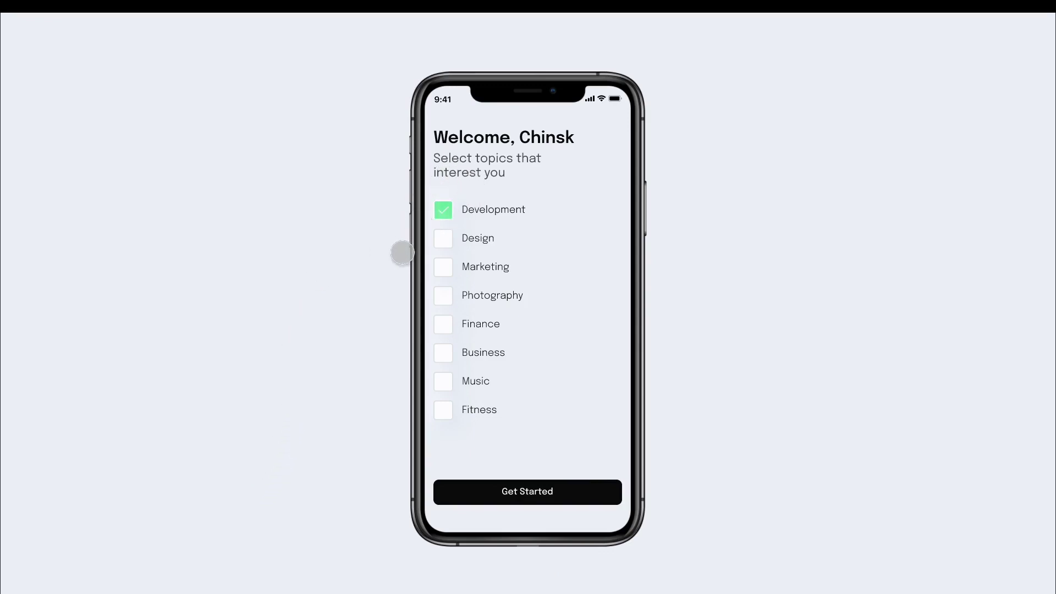
{"action": "left_click", "coordinate": [447, 239]}
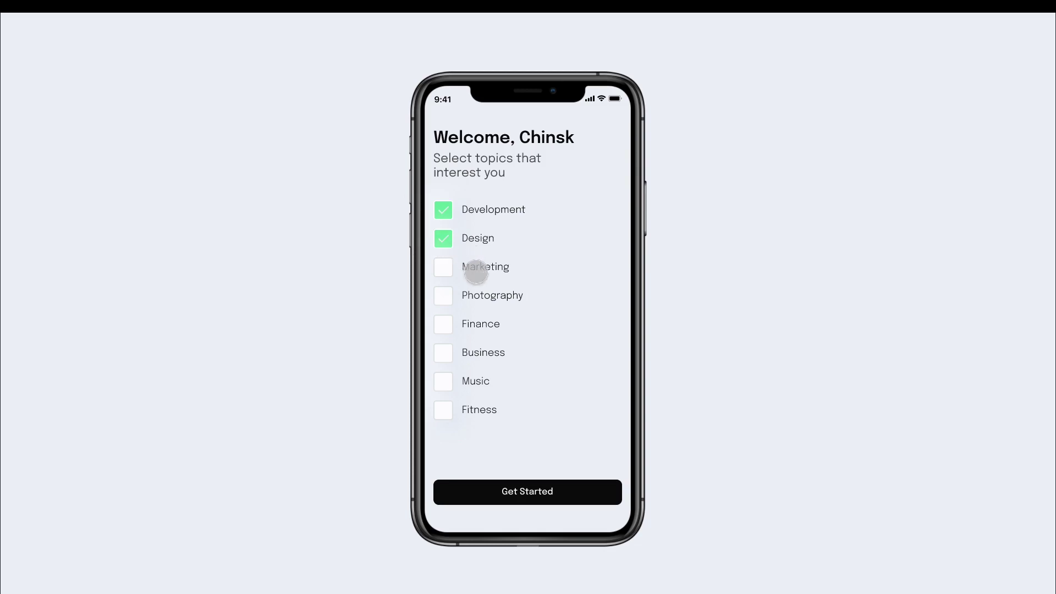
{"action": "left_click", "coordinate": [438, 267]}
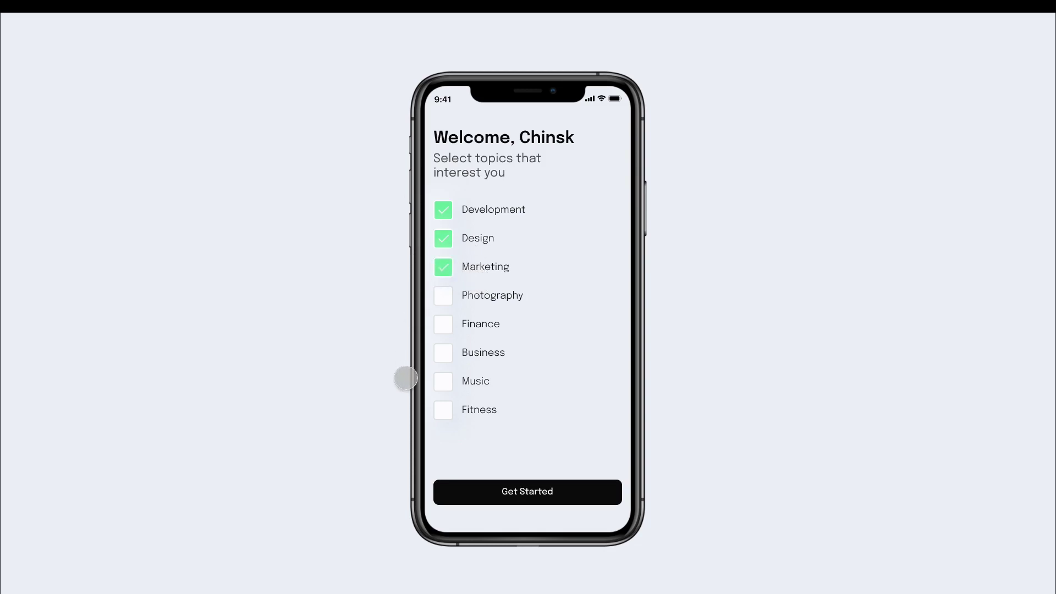
{"action": "left_click", "coordinate": [440, 295]}
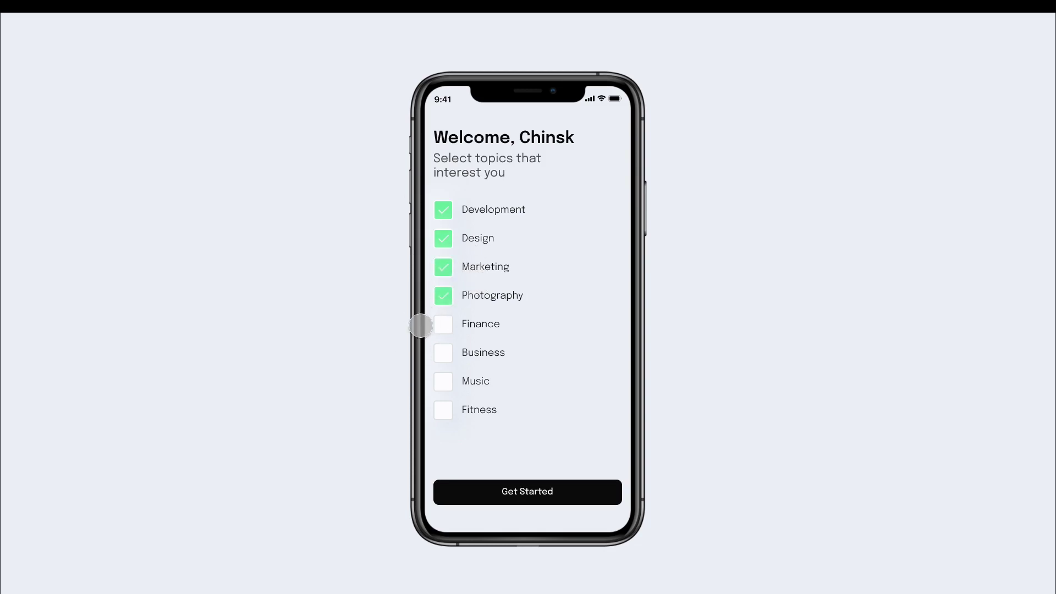
{"action": "left_click", "coordinate": [442, 325]}
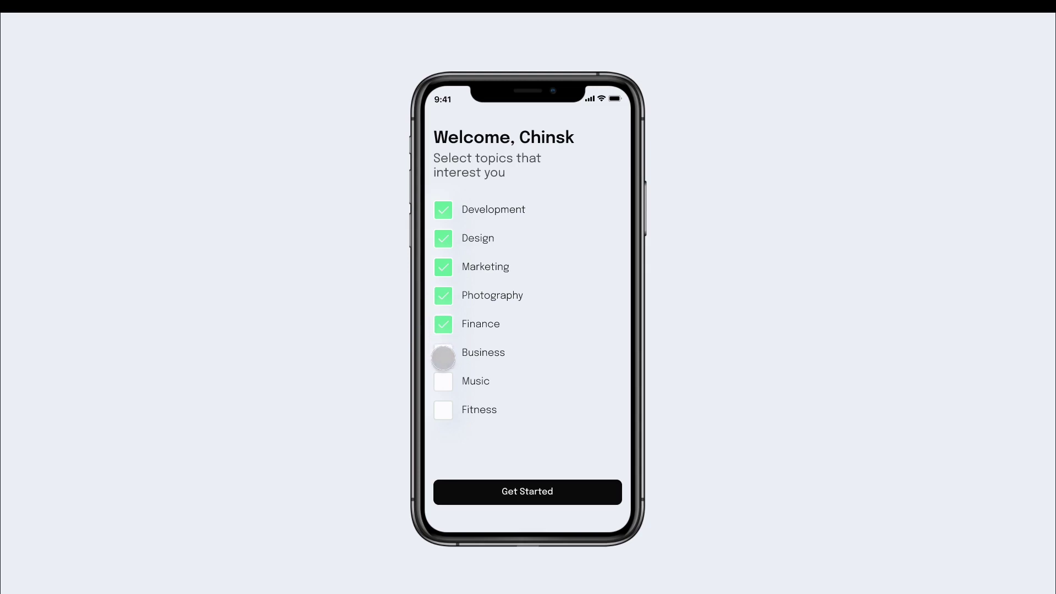
{"action": "left_click", "coordinate": [442, 352]}
{"action": "left_click", "coordinate": [443, 382]}
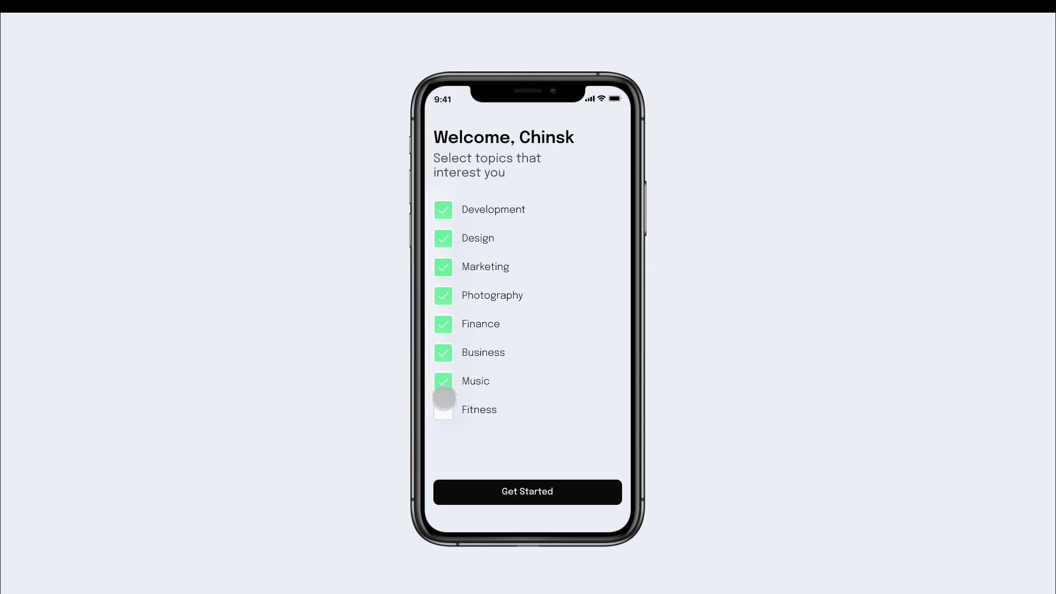
{"action": "left_click", "coordinate": [444, 411]}
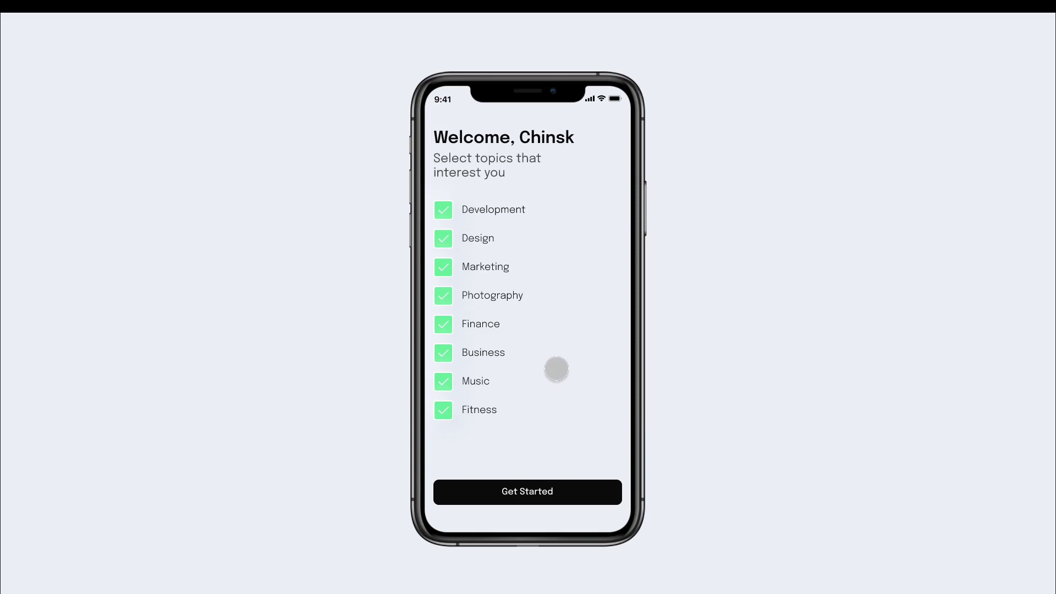
Untick and re-tick Marketing, Finance, Photography, Music, Business and Fitness to test toggling
{"action": "left_click", "coordinate": [444, 268]}
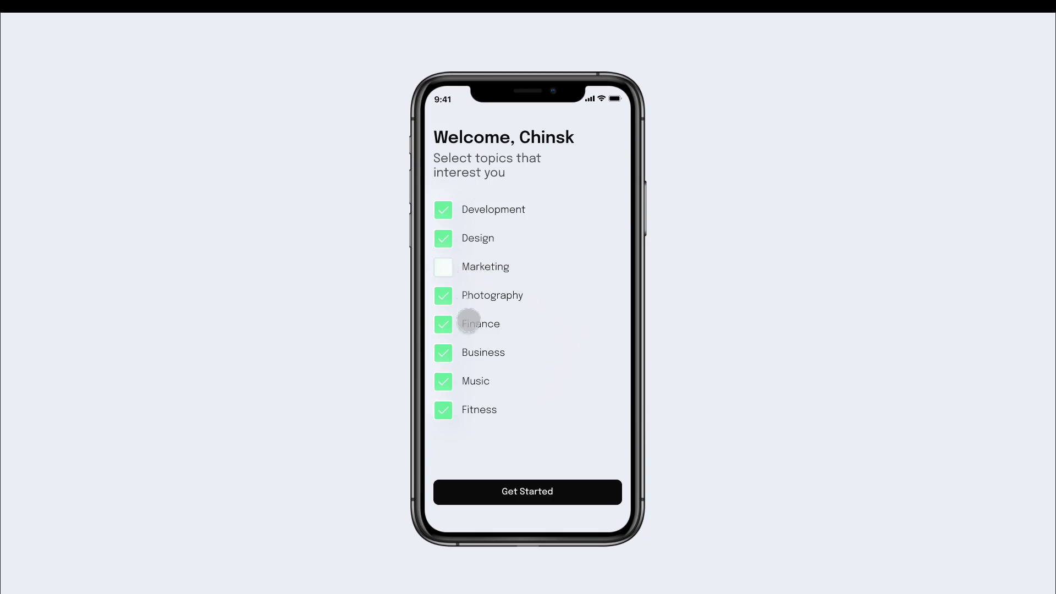
{"action": "left_click", "coordinate": [443, 324]}
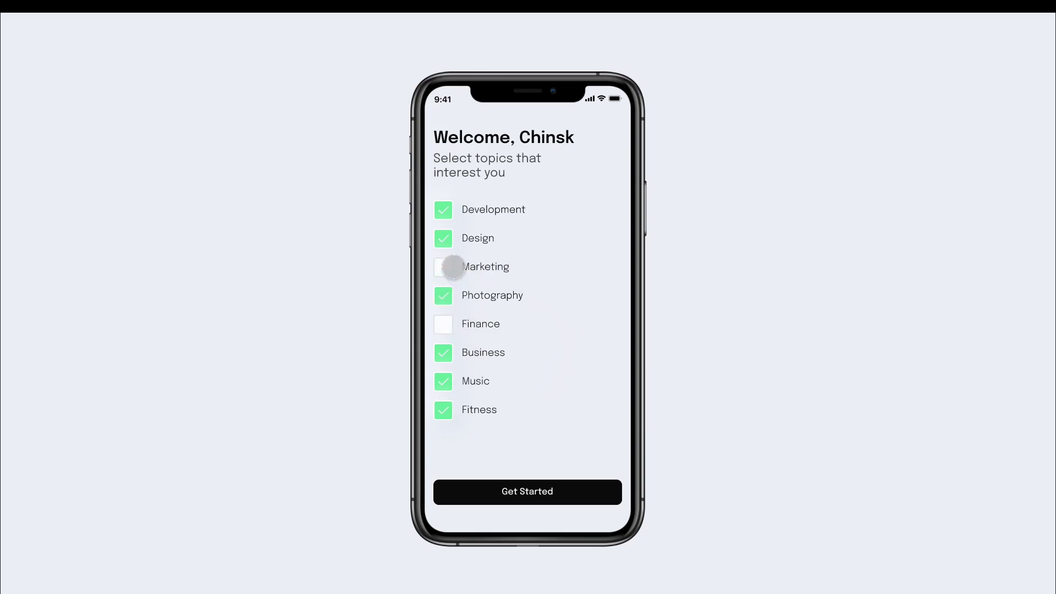
{"action": "left_click", "coordinate": [442, 297]}
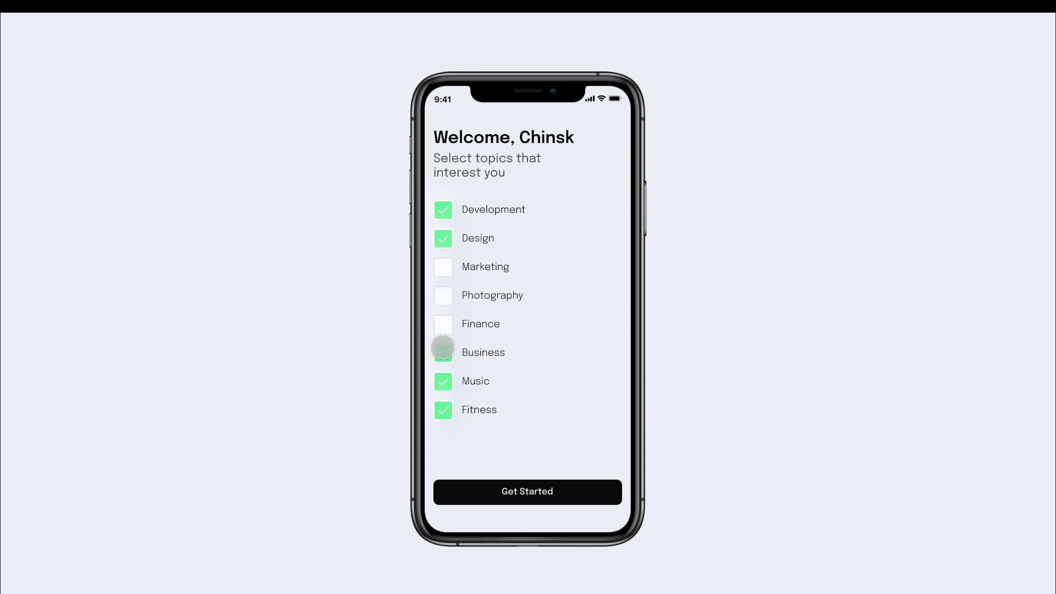
{"action": "left_click", "coordinate": [441, 380]}
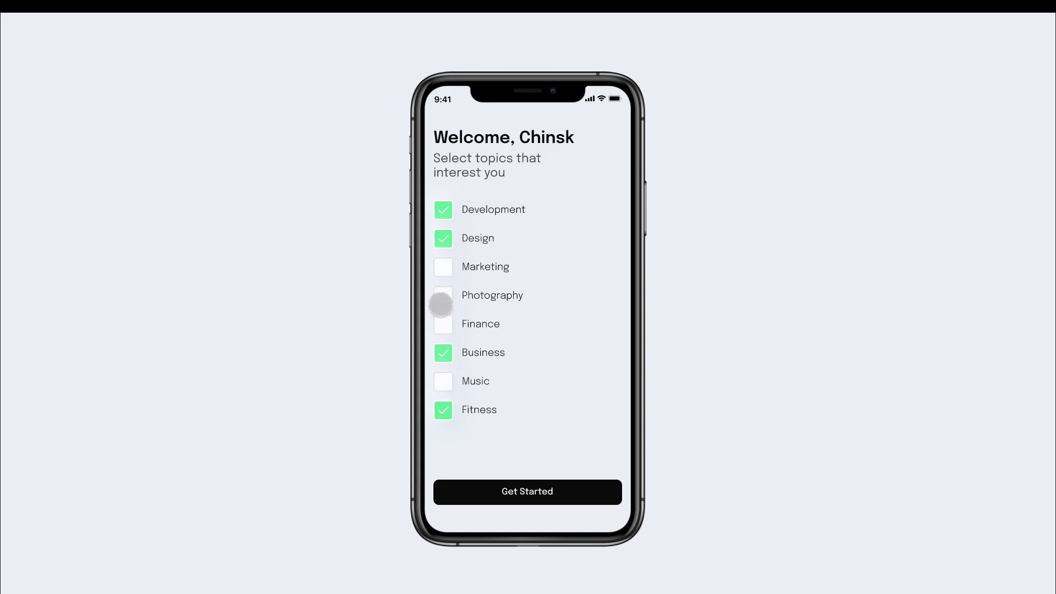
{"action": "left_click", "coordinate": [444, 269]}
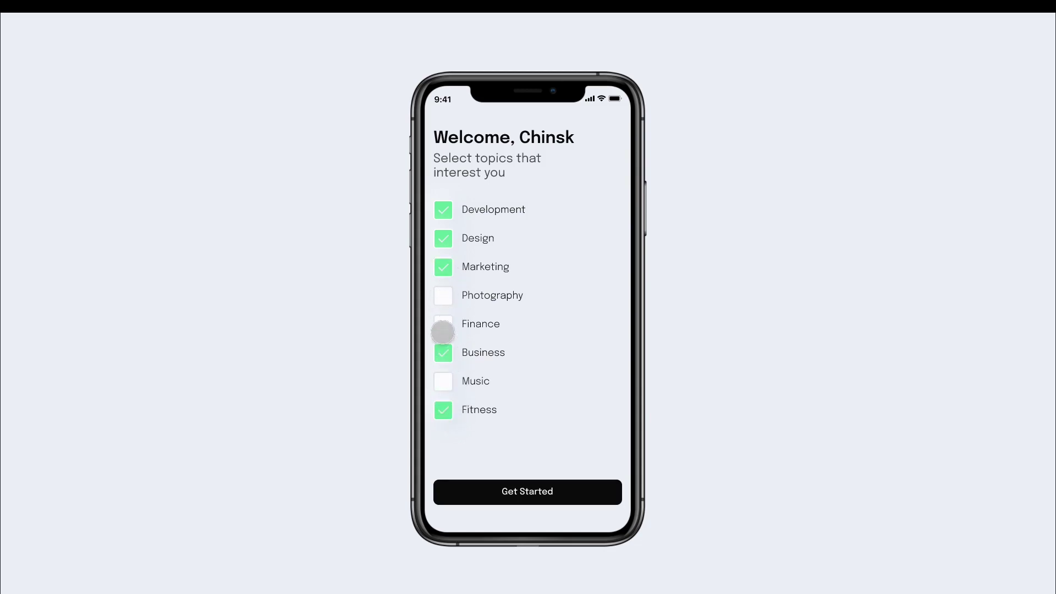
{"action": "left_click", "coordinate": [443, 325]}
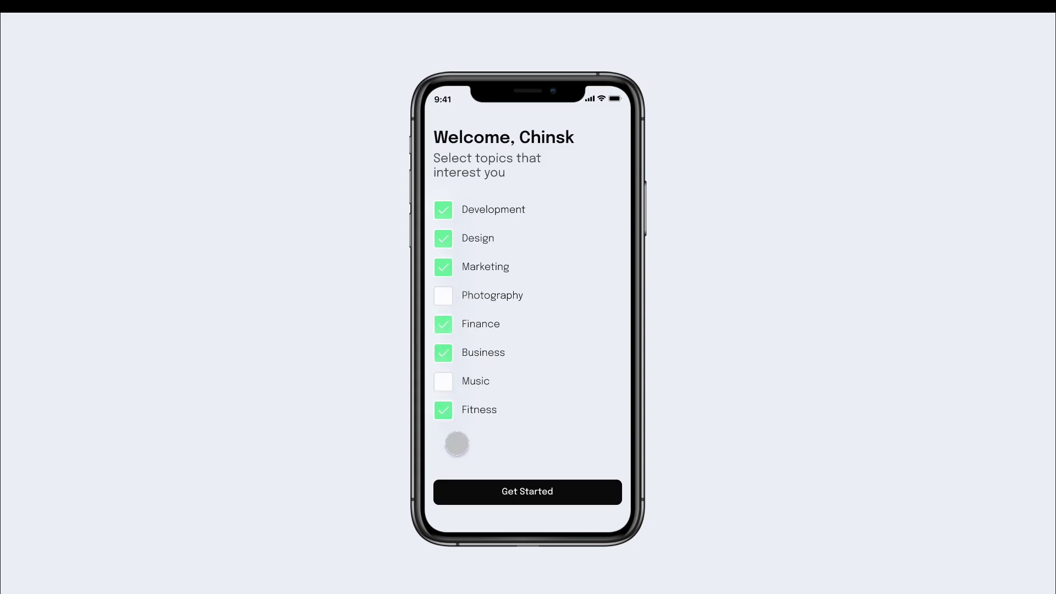
{"action": "left_click", "coordinate": [444, 352]}
{"action": "left_click", "coordinate": [448, 327]}
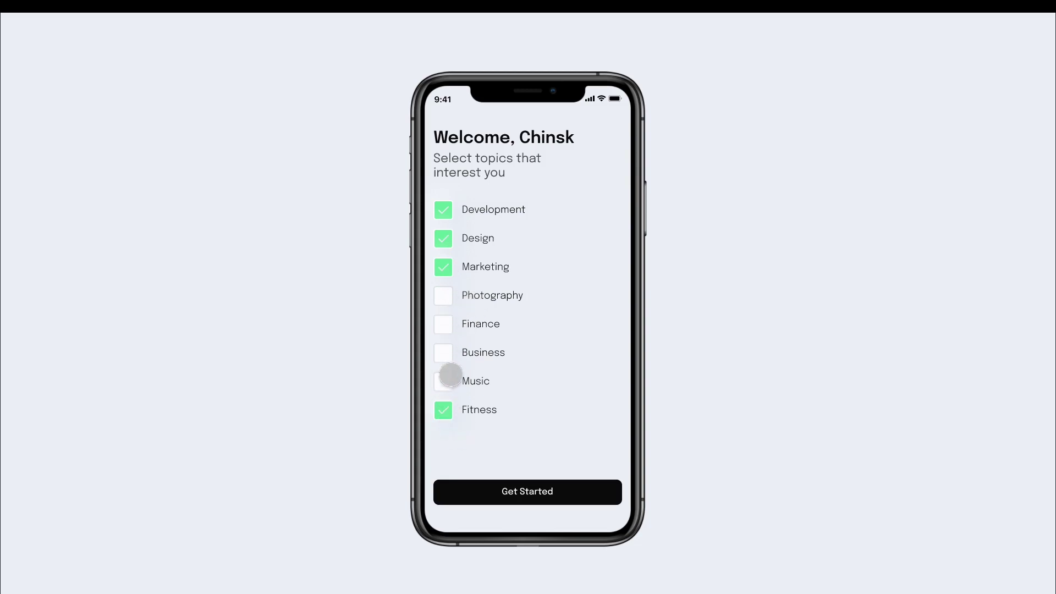
{"action": "left_click", "coordinate": [443, 410]}
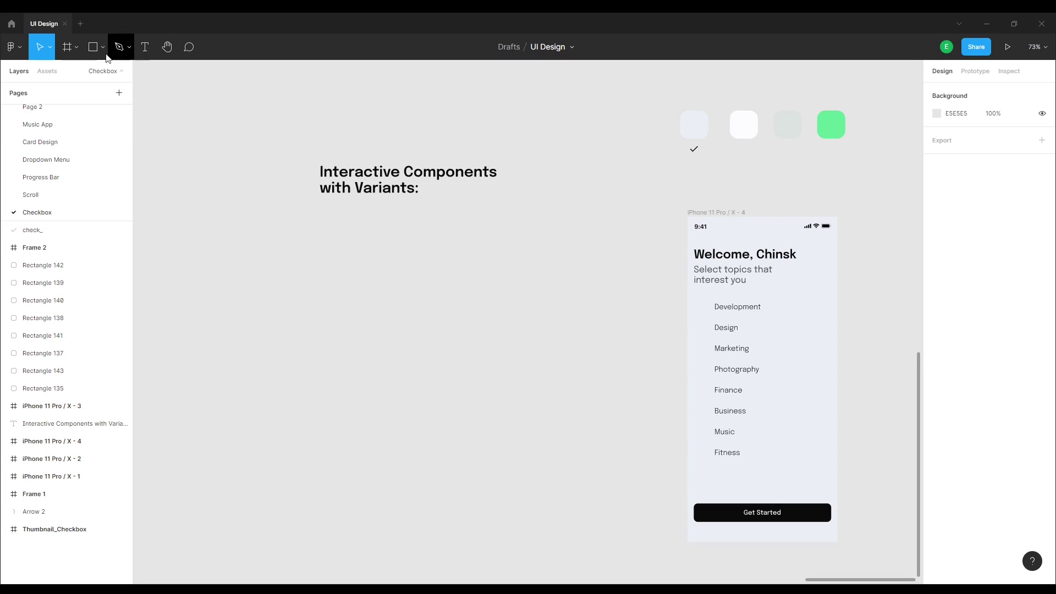
Draw a 637×342 frame, Frame 3, below the heading
{"action": "left_click", "coordinate": [76, 48]}
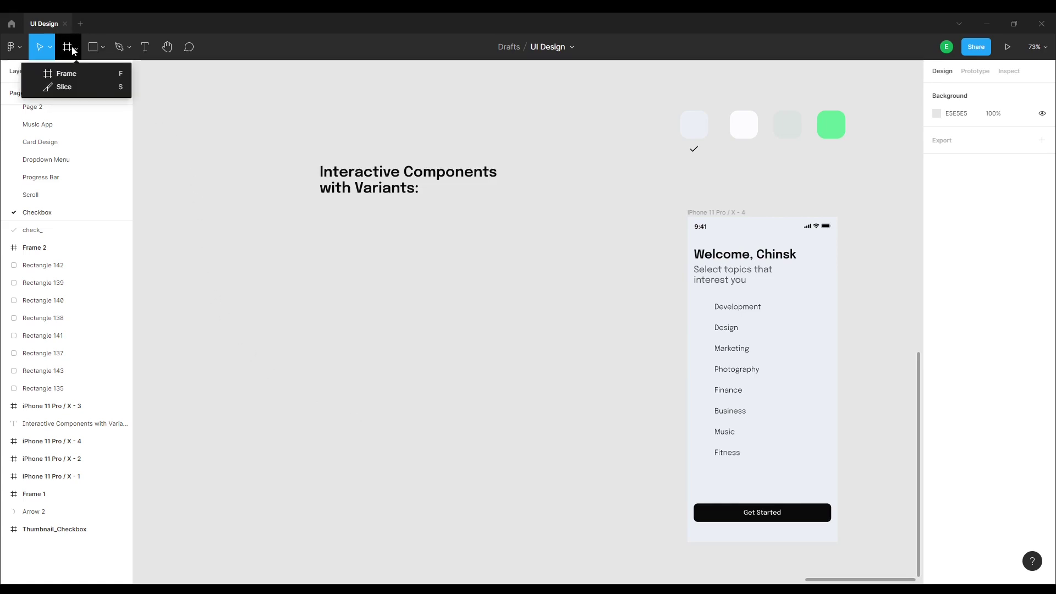
{"action": "left_click", "coordinate": [66, 75]}
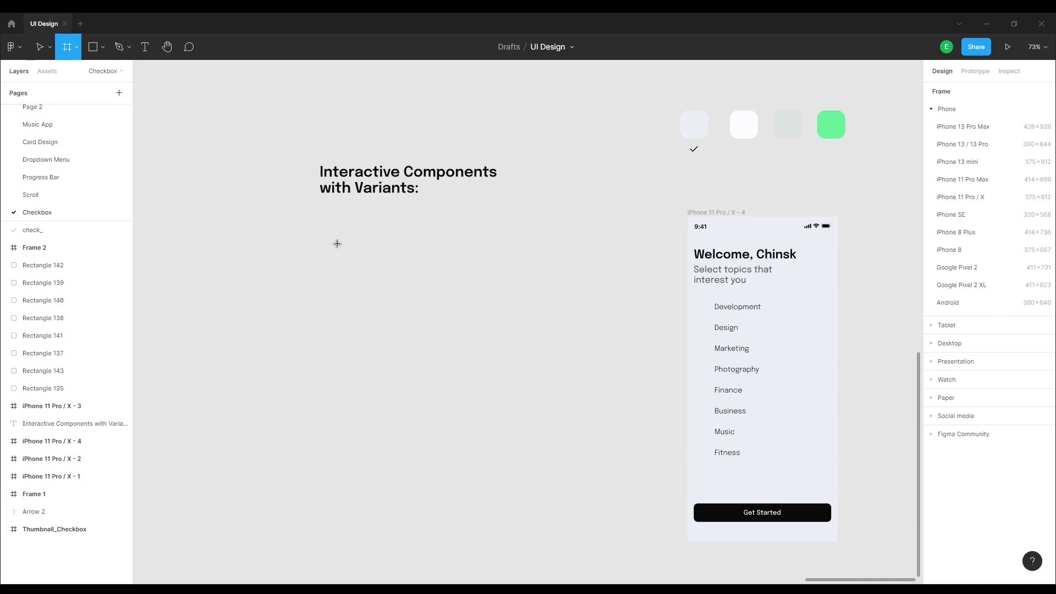
{"action": "left_click_drag", "start_coordinate": [315, 221], "coordinate": [569, 354]}
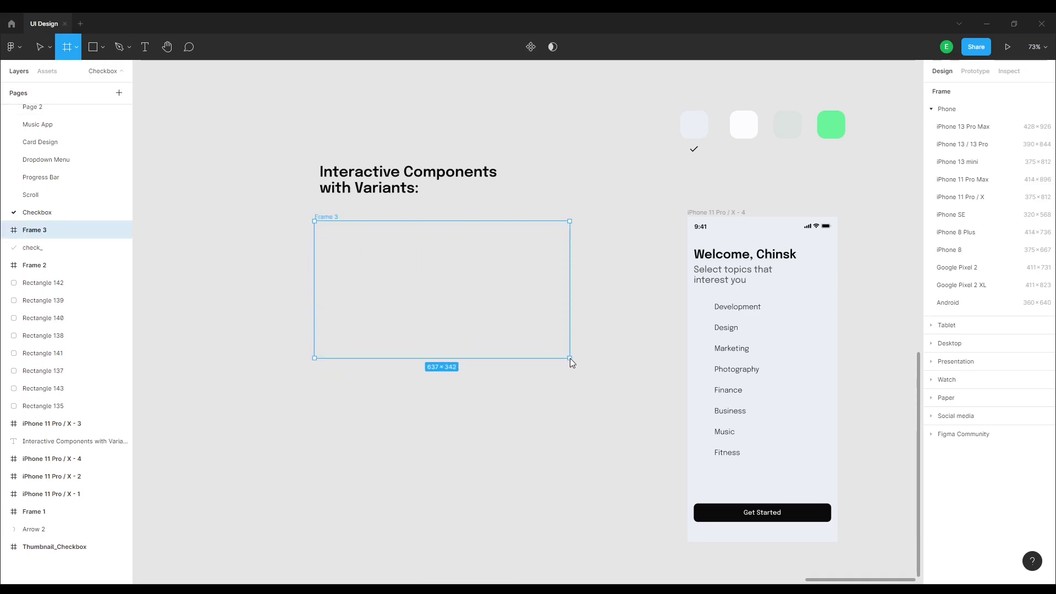
{"action": "left_click_drag", "start_coordinate": [568, 355], "coordinate": [570, 358]}
{"action": "left_click", "coordinate": [268, 236]}
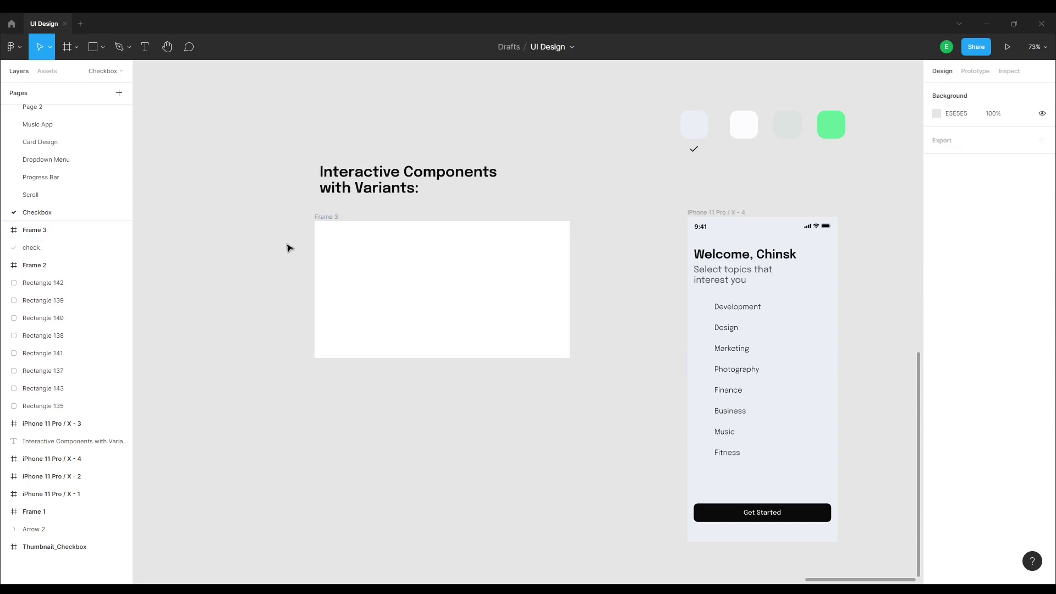
{"action": "left_click", "coordinate": [347, 228]}
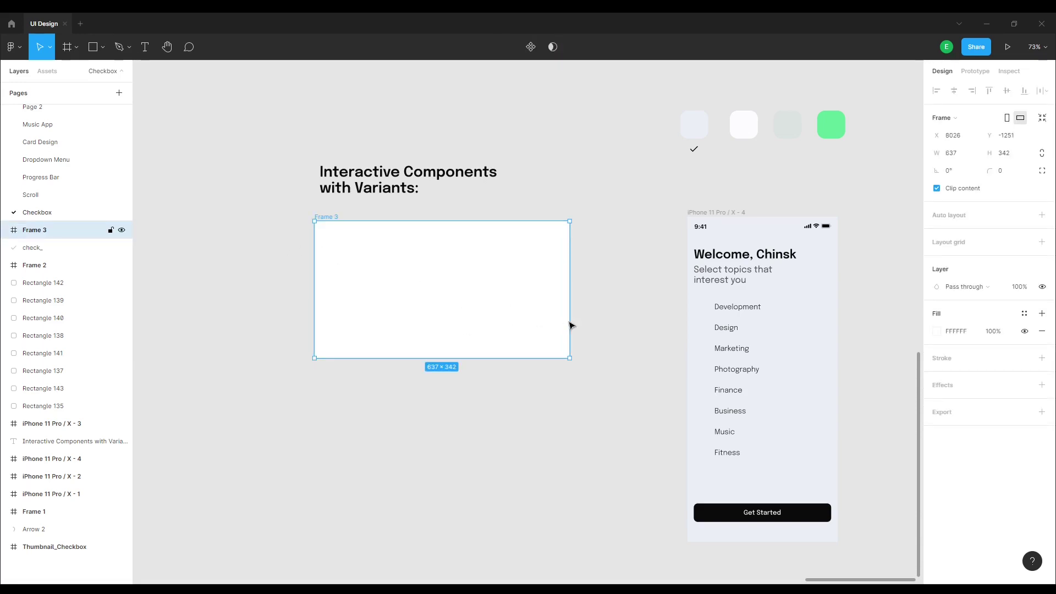
Fill Frame 3 with the pale blue-grey #EAEFF5 sampled from a swatch
{"action": "left_click", "coordinate": [937, 332]}
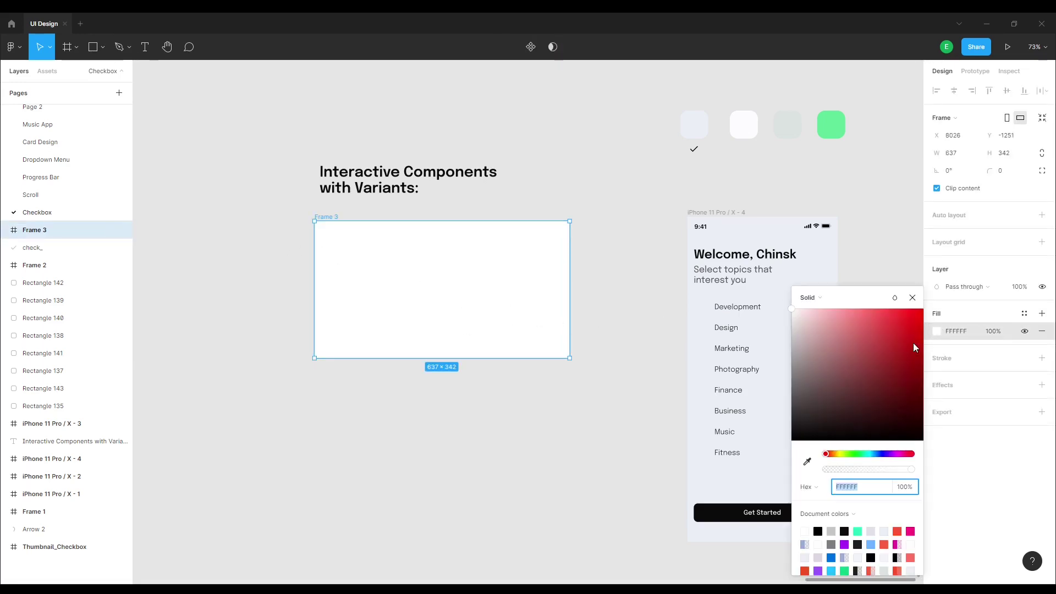
{"action": "left_click", "coordinate": [807, 460]}
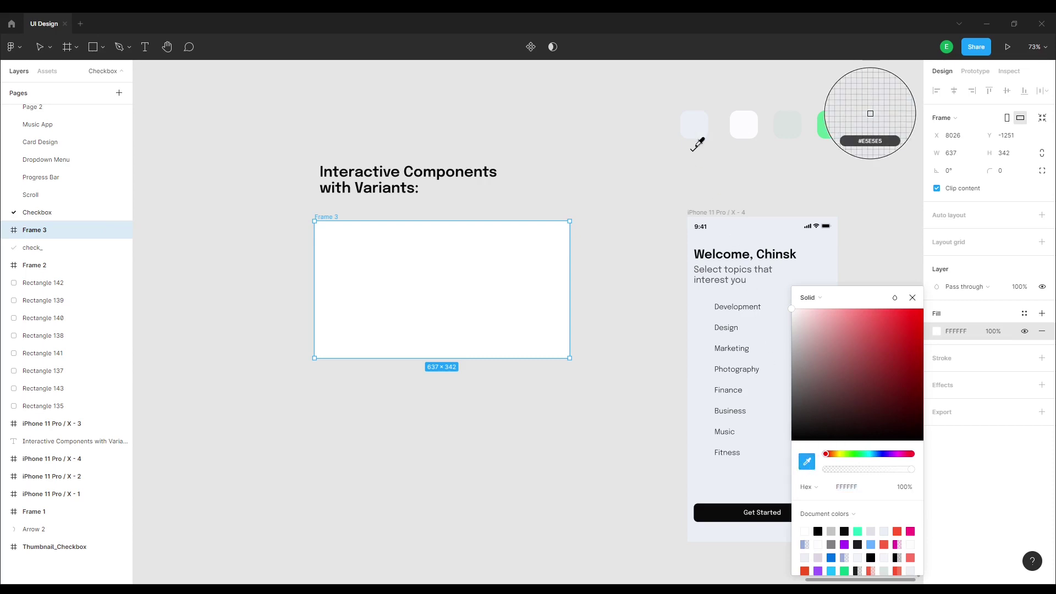
{"action": "left_click", "coordinate": [697, 116]}
{"action": "left_click", "coordinate": [474, 423]}
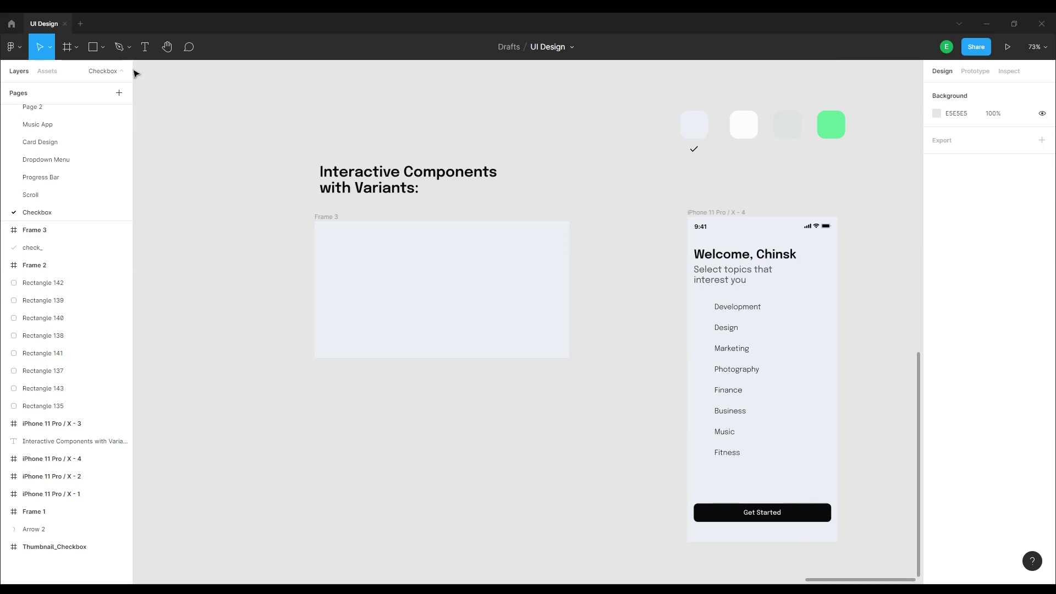
Draw a grey square inside Frame 3 and resize it to 36×36
{"action": "left_click", "coordinate": [93, 47]}
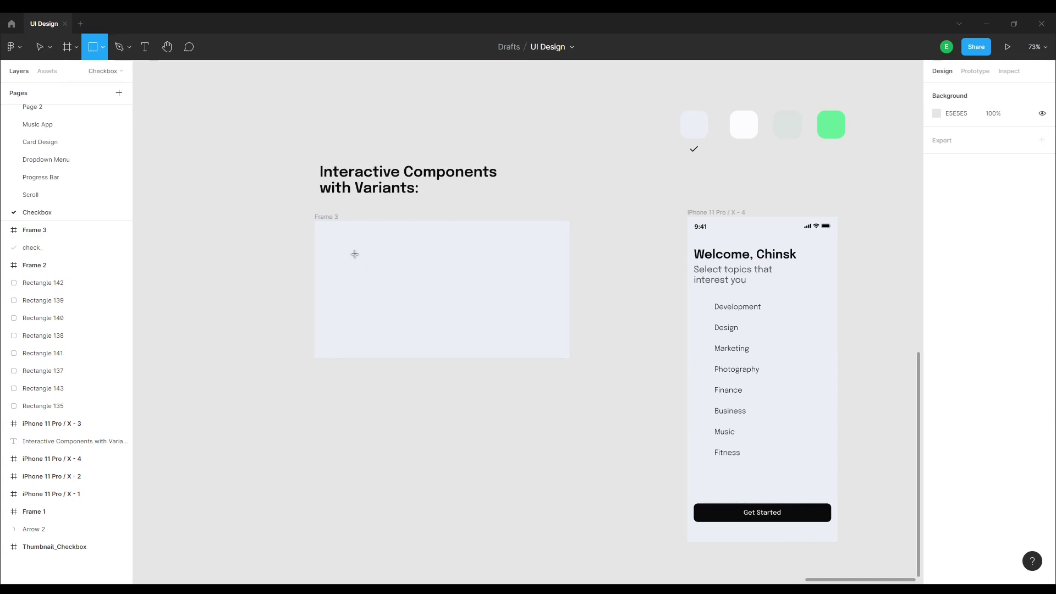
{"action": "left_click_drag", "start_coordinate": [350, 252], "coordinate": [367, 269]}
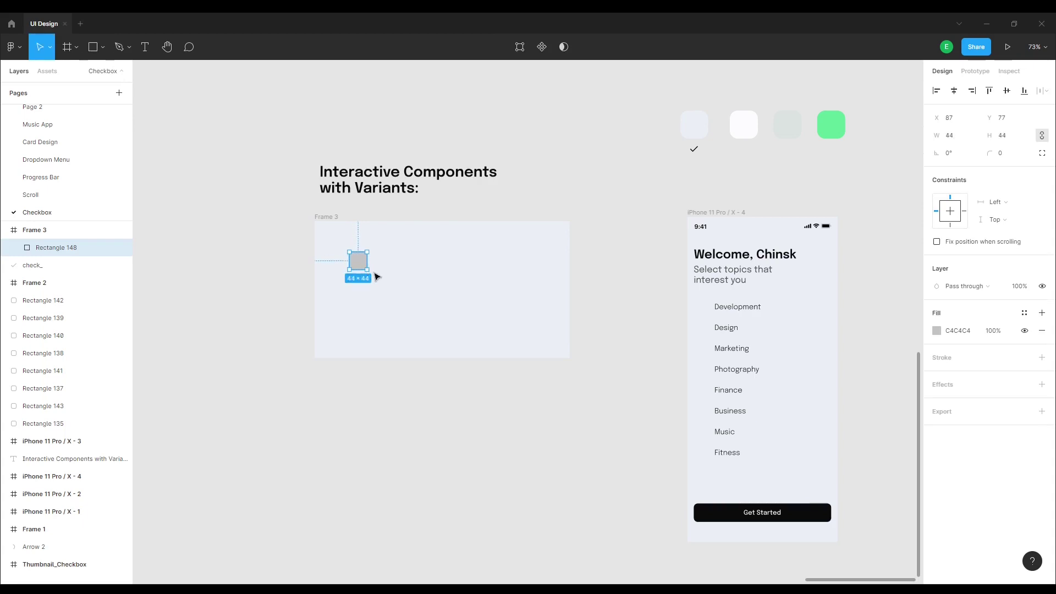
{"action": "left_click_drag", "start_coordinate": [357, 256], "coordinate": [371, 259]}
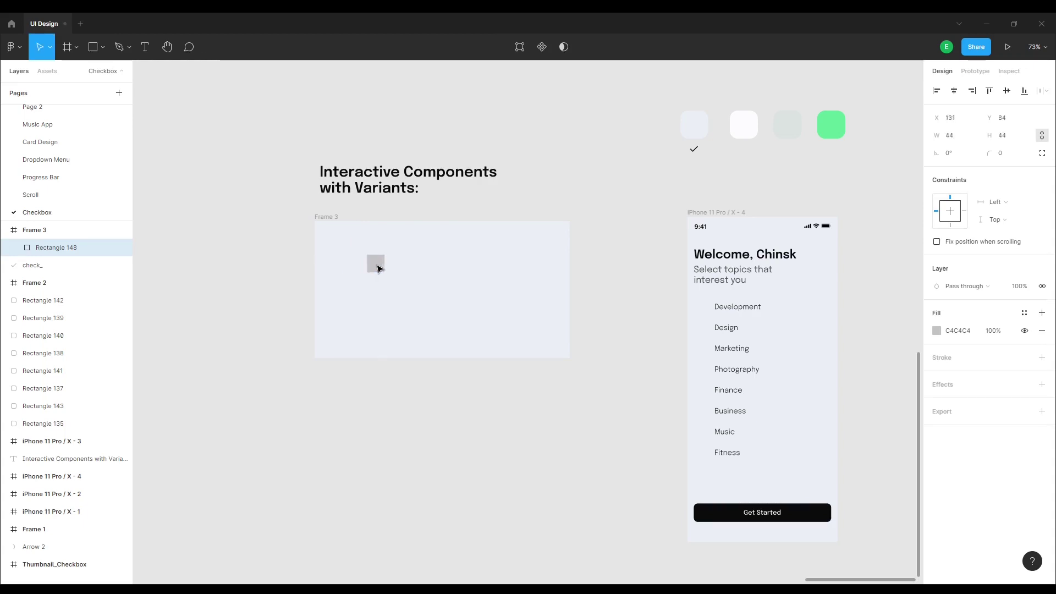
{"action": "left_click", "coordinate": [958, 141]}
{"action": "type", "text": "36"}
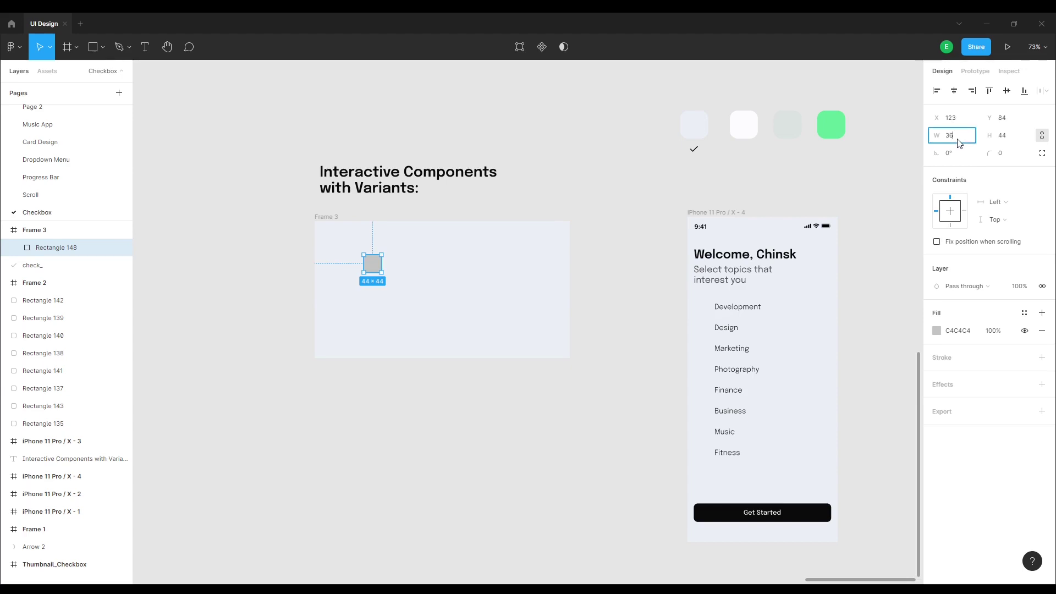
{"action": "key", "text": "Return"}
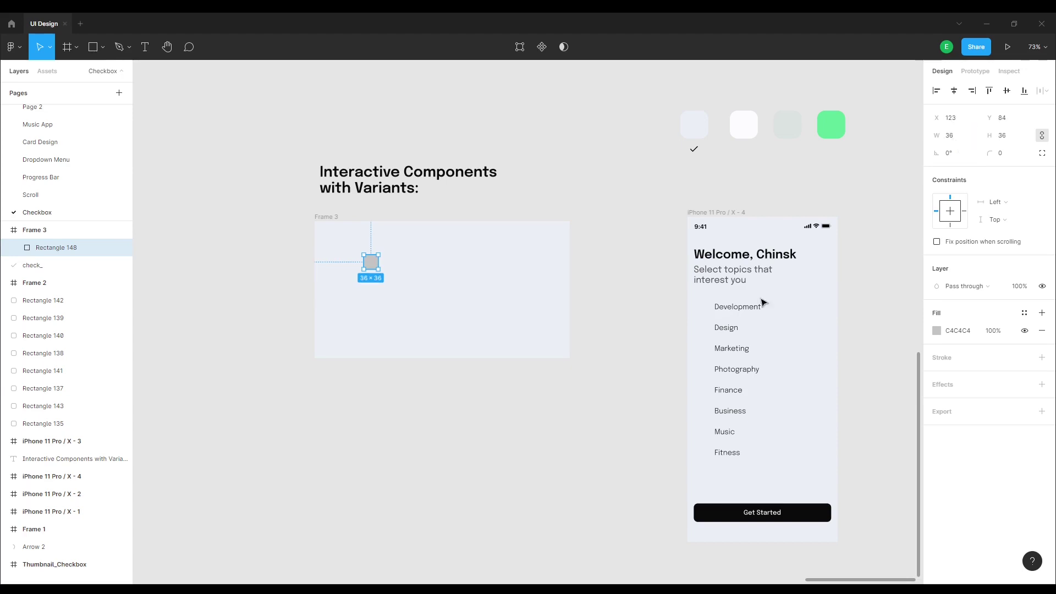
{"action": "left_click", "coordinate": [323, 401]}
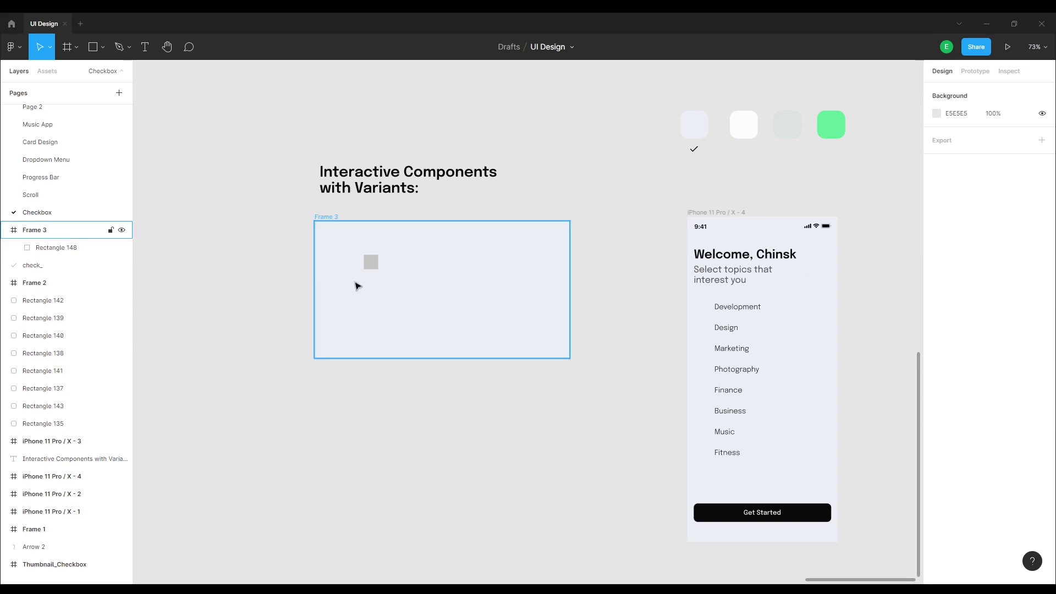
Move Rectangle 148 up and left to X 78, Y 65 near Frame 3's top-left
{"action": "scroll", "coordinate": [358, 274], "scroll_direction": "up", "scroll_amount": 2}
{"action": "scroll", "coordinate": [356, 271], "scroll_direction": "up", "scroll_amount": 3}
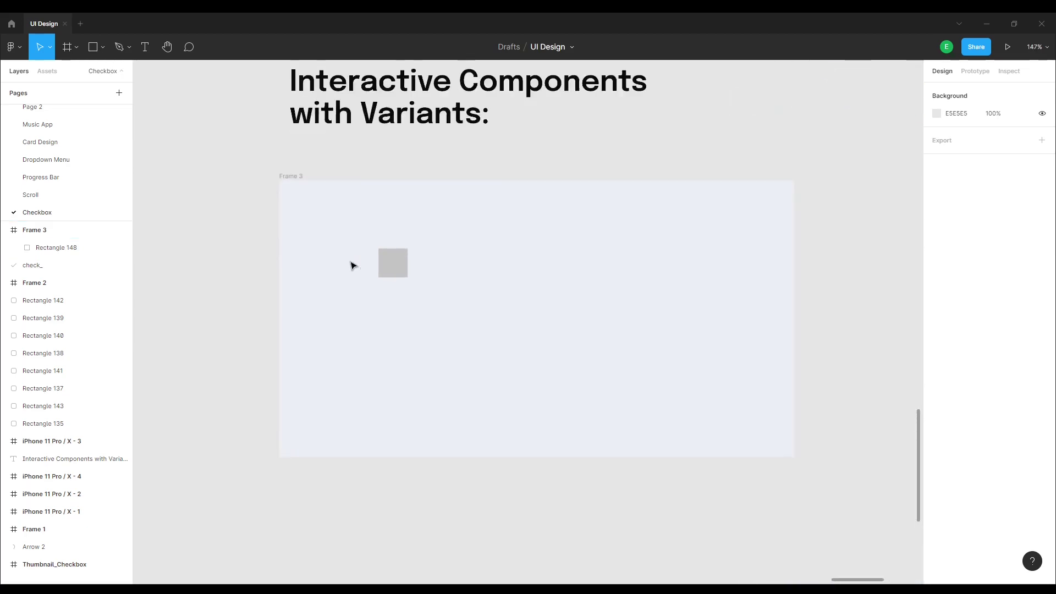
{"action": "scroll", "coordinate": [353, 268], "scroll_direction": "up", "scroll_amount": 3}
{"action": "scroll", "coordinate": [365, 242], "scroll_direction": "down", "scroll_amount": 2}
{"action": "scroll", "coordinate": [347, 280], "scroll_direction": "down", "scroll_amount": 2}
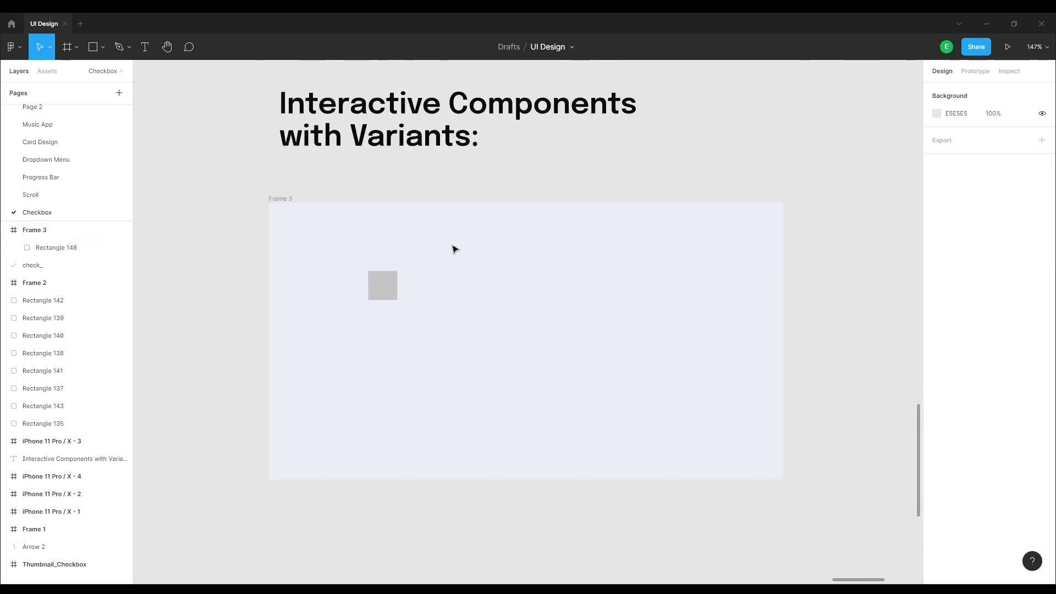
{"action": "scroll", "coordinate": [473, 280], "scroll_direction": "up", "scroll_amount": 1}
{"action": "left_click", "coordinate": [421, 308]}
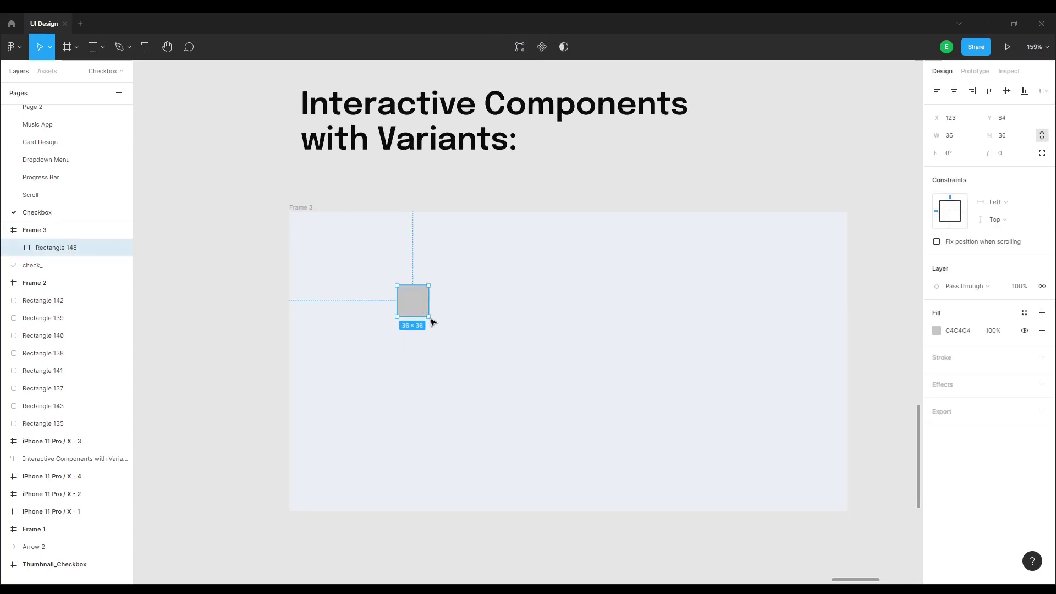
{"action": "left_click_drag", "start_coordinate": [415, 314], "coordinate": [369, 281]}
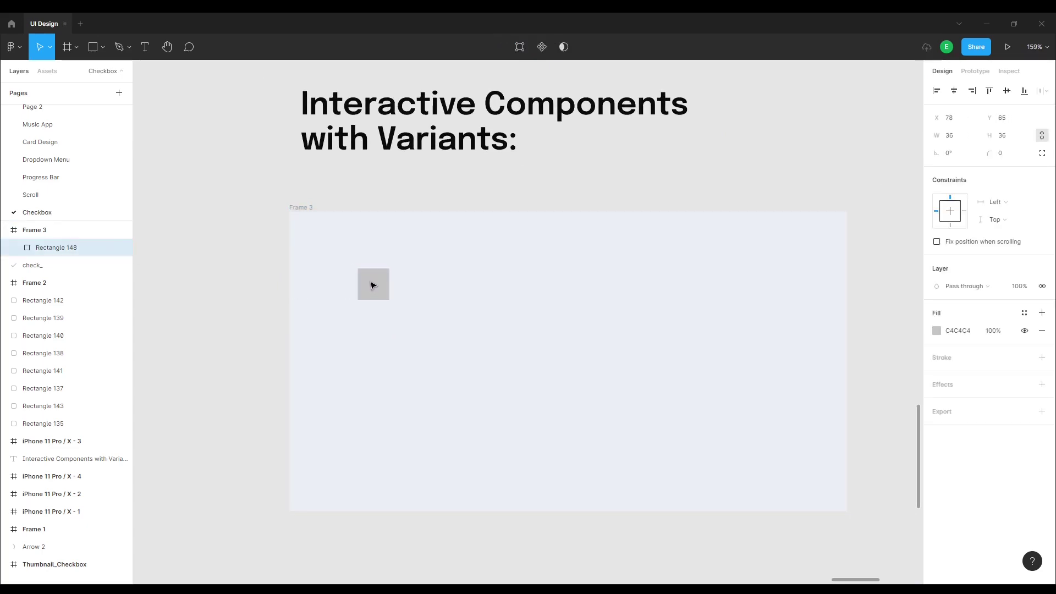
{"action": "left_click_drag", "start_coordinate": [369, 282], "coordinate": [373, 286]}
{"action": "left_click", "coordinate": [430, 311]}
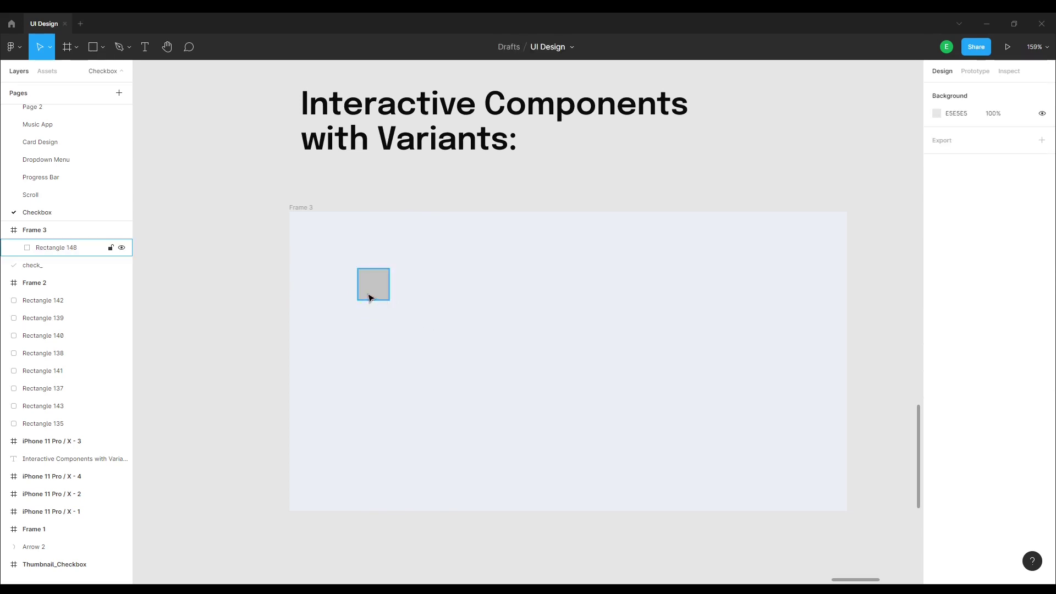
{"action": "left_click", "coordinate": [369, 297]}
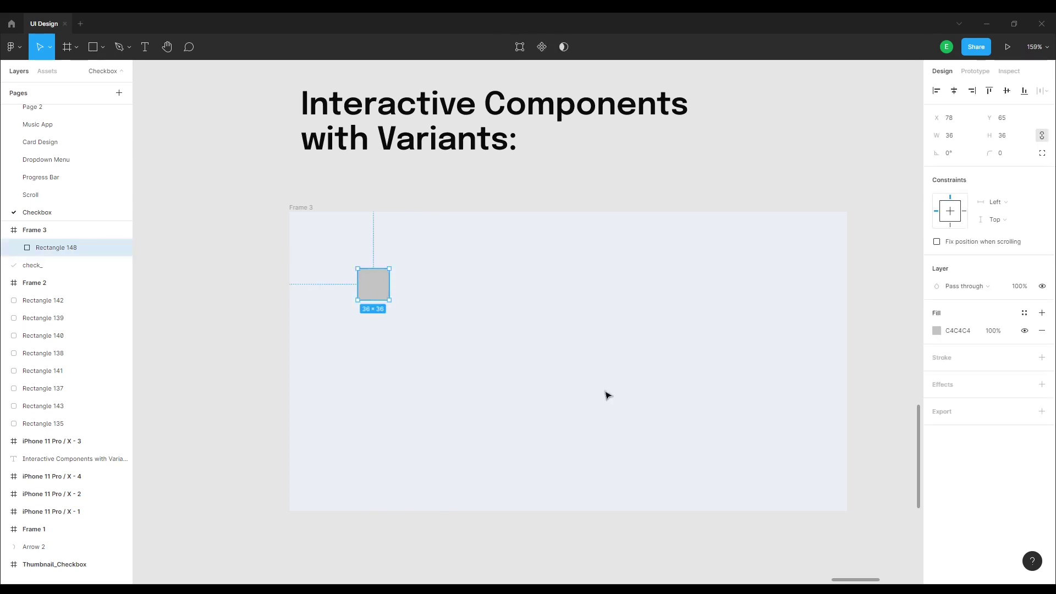
Set Rectangle 148's fill to near-white FDFDFF, sampled from the white card
{"action": "left_click", "coordinate": [937, 331]}
{"action": "left_click", "coordinate": [807, 461]}
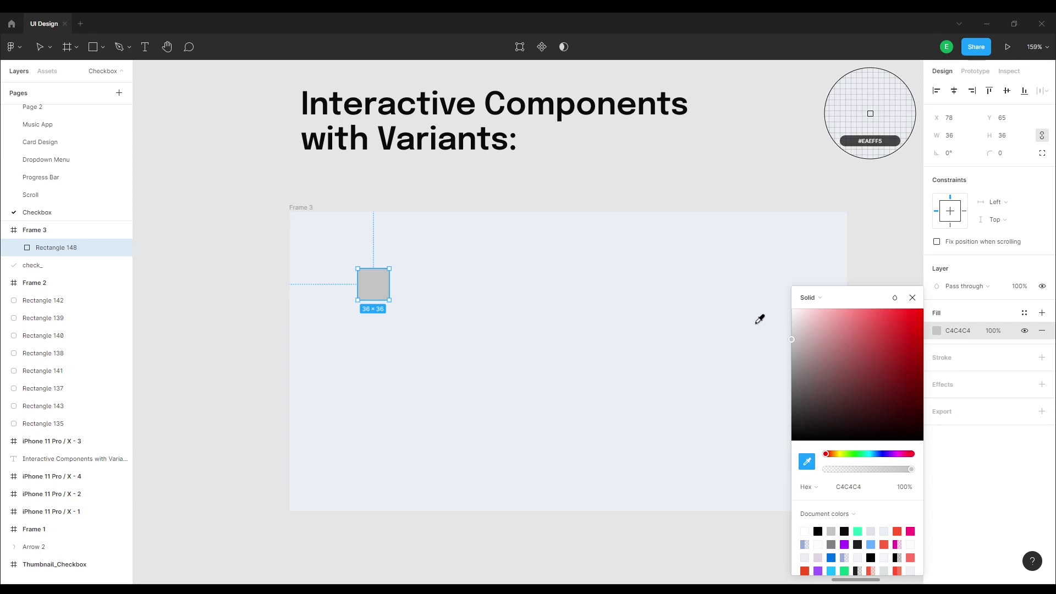
{"action": "scroll", "coordinate": [809, 229], "scroll_direction": "down", "scroll_amount": 3}
{"action": "scroll", "coordinate": [608, 242], "scroll_direction": "right", "scroll_amount": 5}
{"action": "scroll", "coordinate": [715, 182], "scroll_direction": "right", "scroll_amount": 4}
{"action": "scroll", "coordinate": [715, 181], "scroll_direction": "up", "scroll_amount": 2}
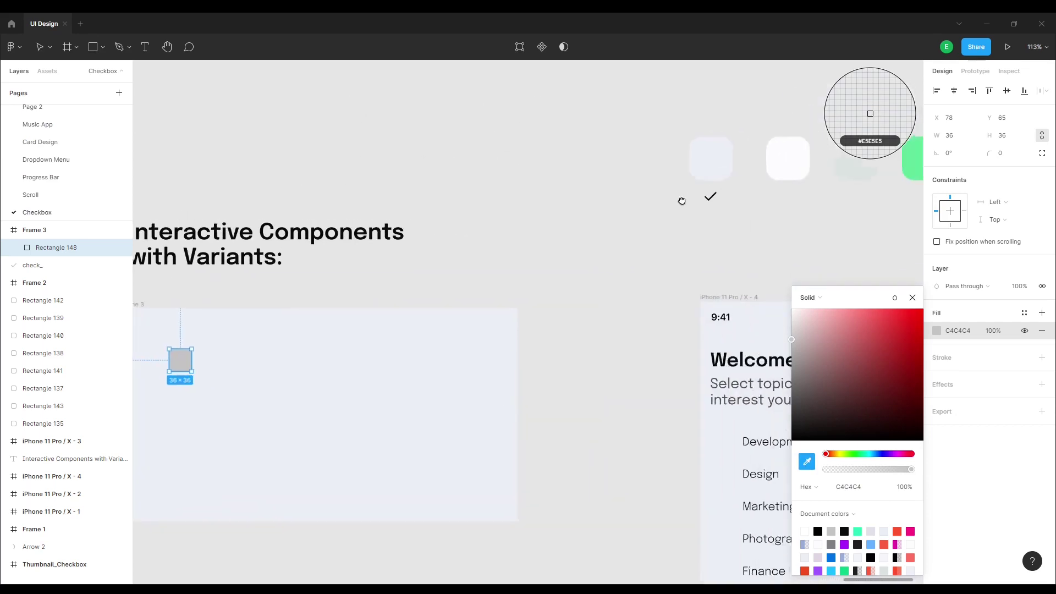
{"action": "left_click", "coordinate": [787, 158]}
{"action": "scroll", "coordinate": [605, 253], "scroll_direction": "left", "scroll_amount": 5}
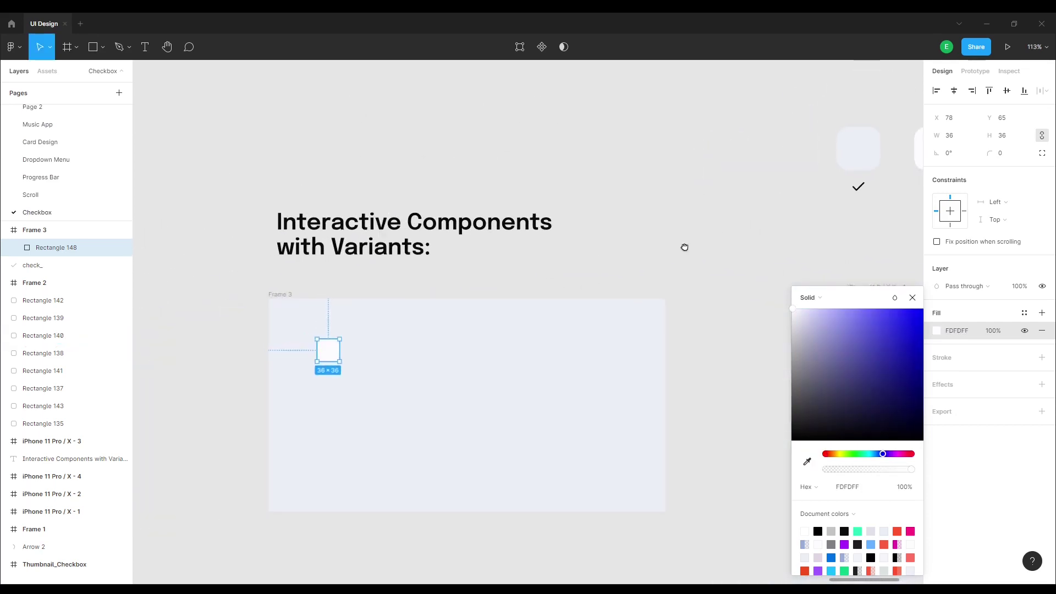
{"action": "scroll", "coordinate": [660, 247], "scroll_direction": "right", "scroll_amount": 1}
Add a border to the square in light grey DCE2E0, sampled from the grey card
{"action": "scroll", "coordinate": [609, 346], "scroll_direction": "down", "scroll_amount": 1}
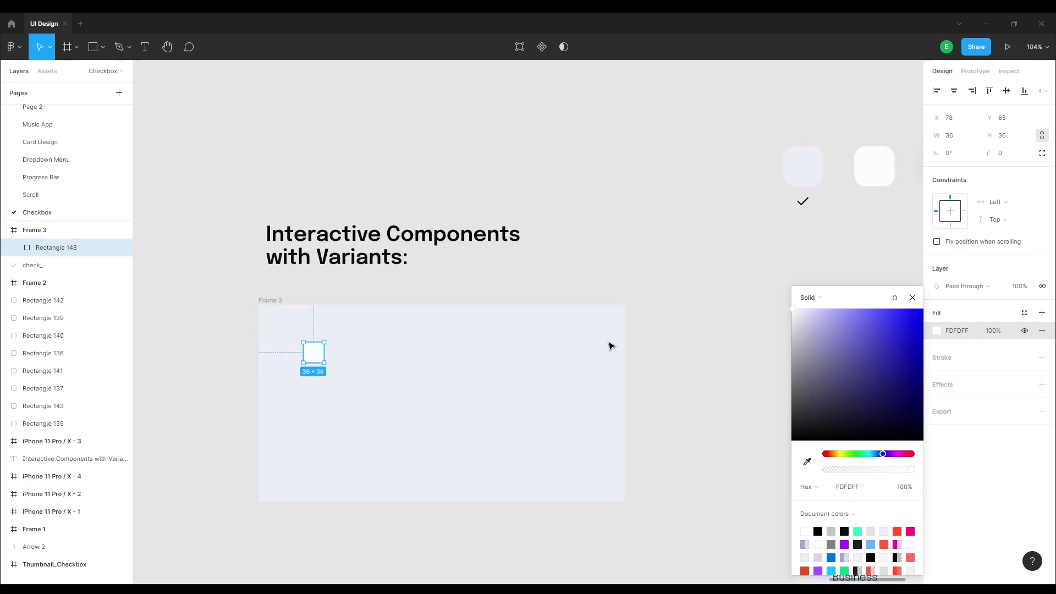
{"action": "key", "text": "Escape"}
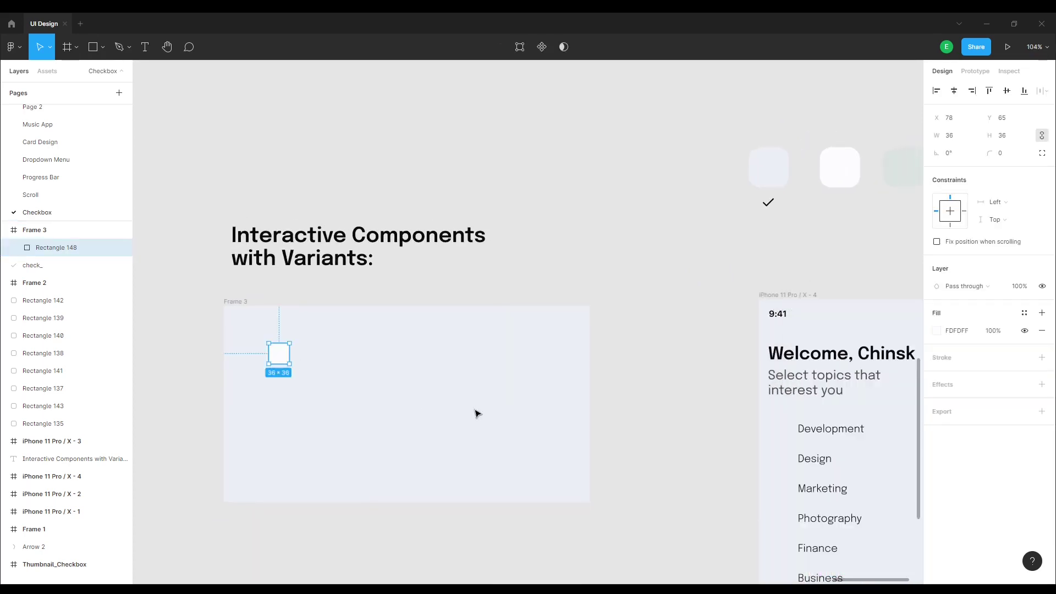
{"action": "left_click", "coordinate": [1042, 357]}
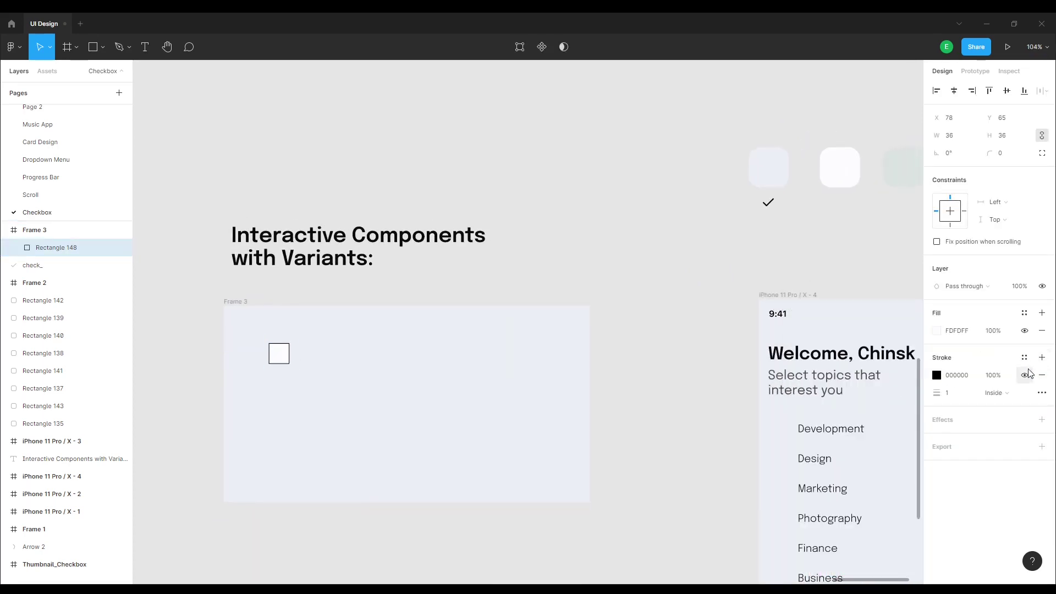
{"action": "left_click", "coordinate": [936, 376]}
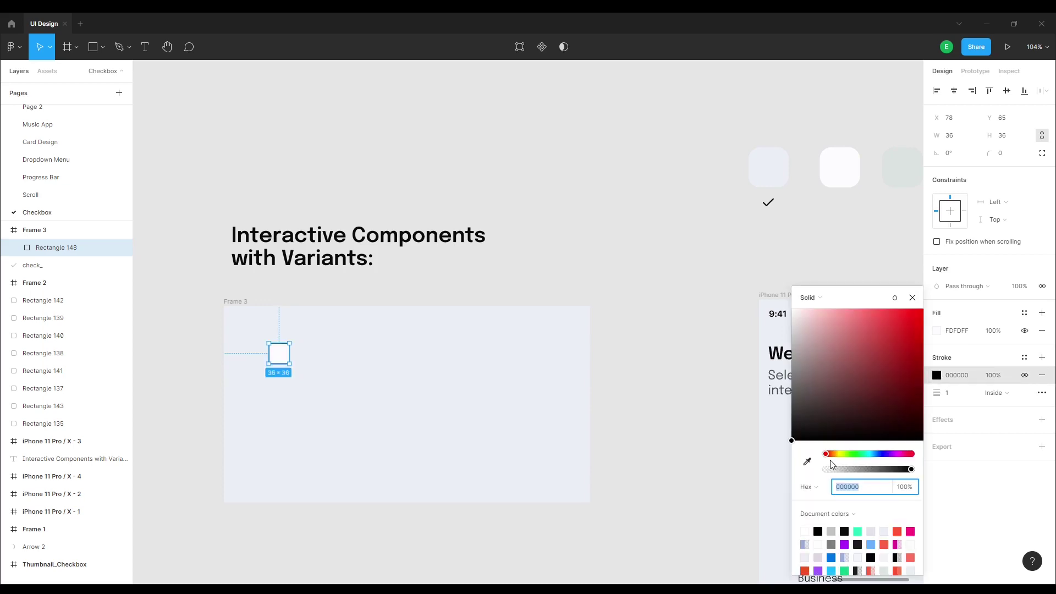
{"action": "left_click", "coordinate": [806, 461]}
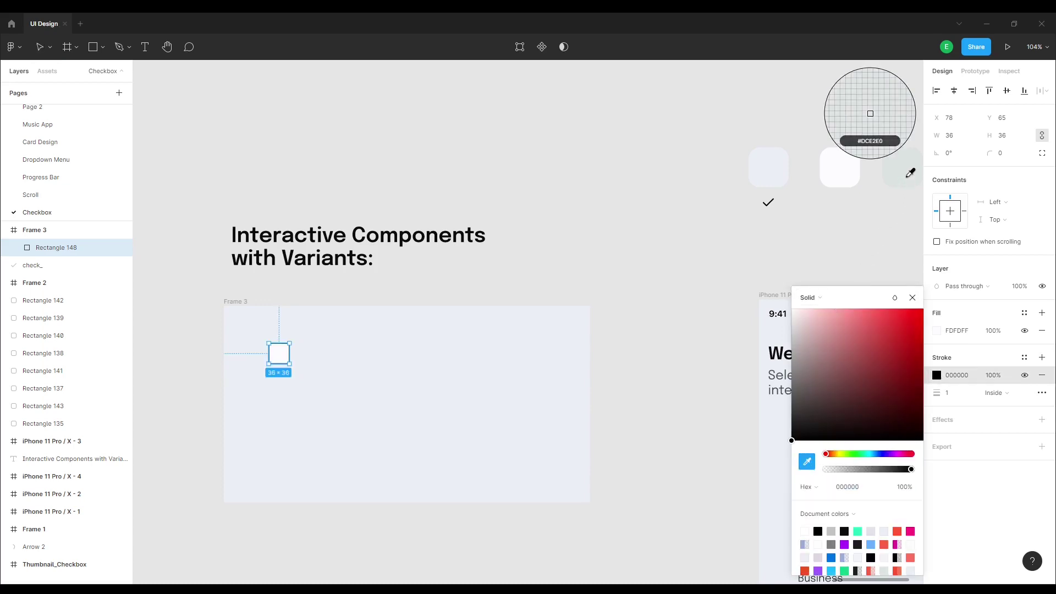
{"action": "left_click", "coordinate": [907, 165]}
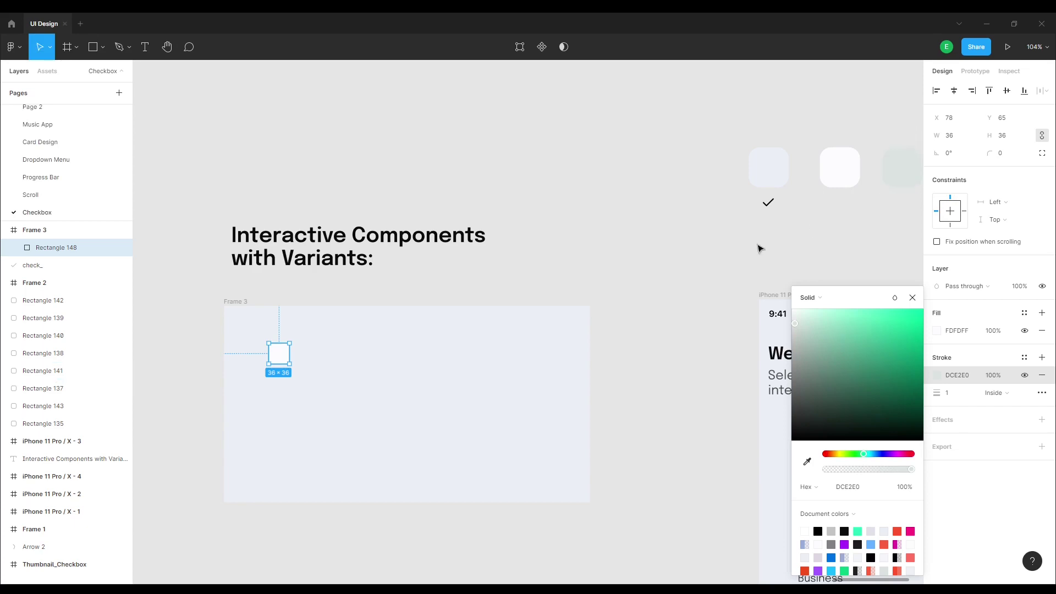
{"action": "left_click", "coordinate": [330, 381]}
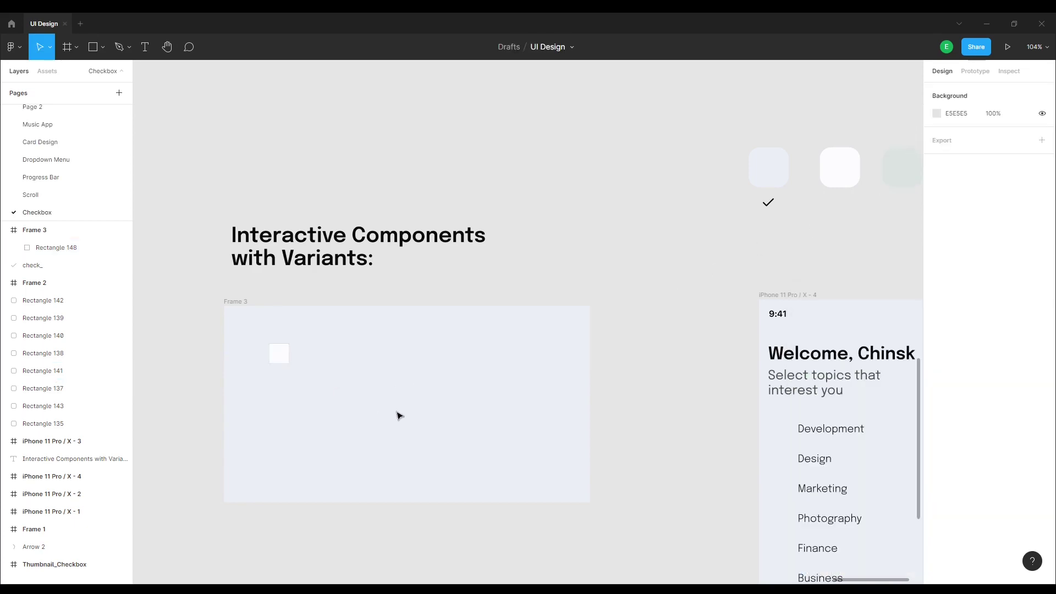
Set the square's border thickness to 2 px
{"action": "left_click", "coordinate": [281, 357]}
{"action": "scroll", "coordinate": [245, 365], "scroll_direction": "up", "scroll_amount": 3}
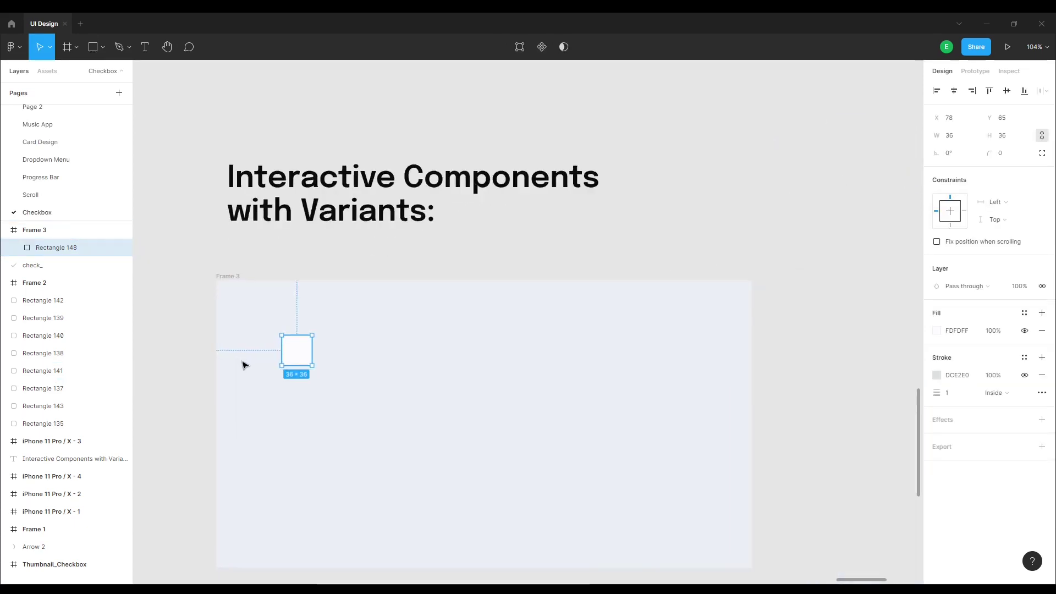
{"action": "scroll", "coordinate": [243, 363], "scroll_direction": "up", "scroll_amount": 3}
{"action": "left_click_drag", "start_coordinate": [447, 345], "coordinate": [490, 325]}
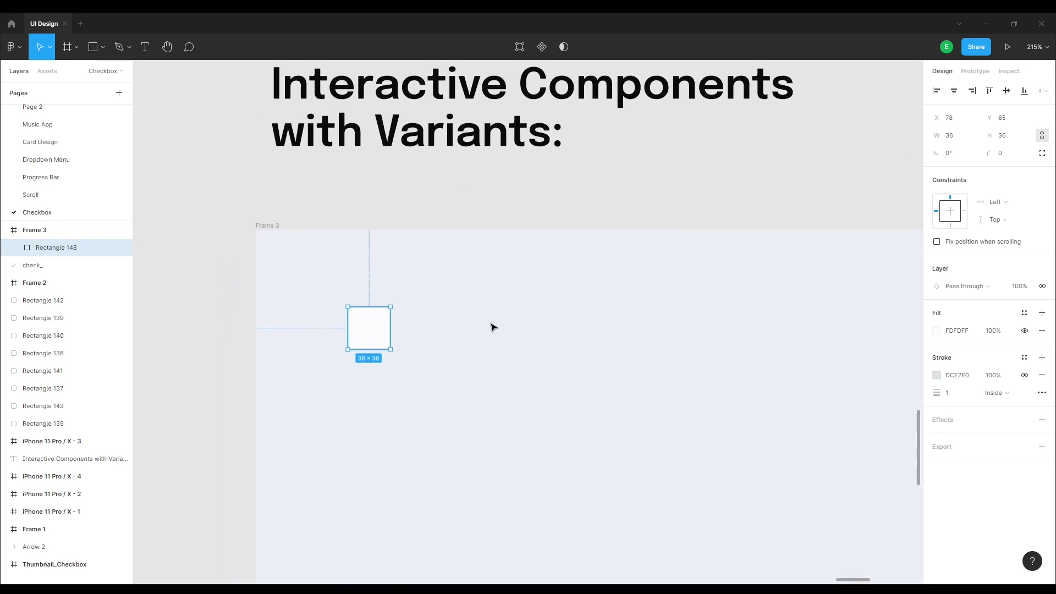
{"action": "left_click", "coordinate": [441, 352]}
{"action": "left_click", "coordinate": [360, 337]}
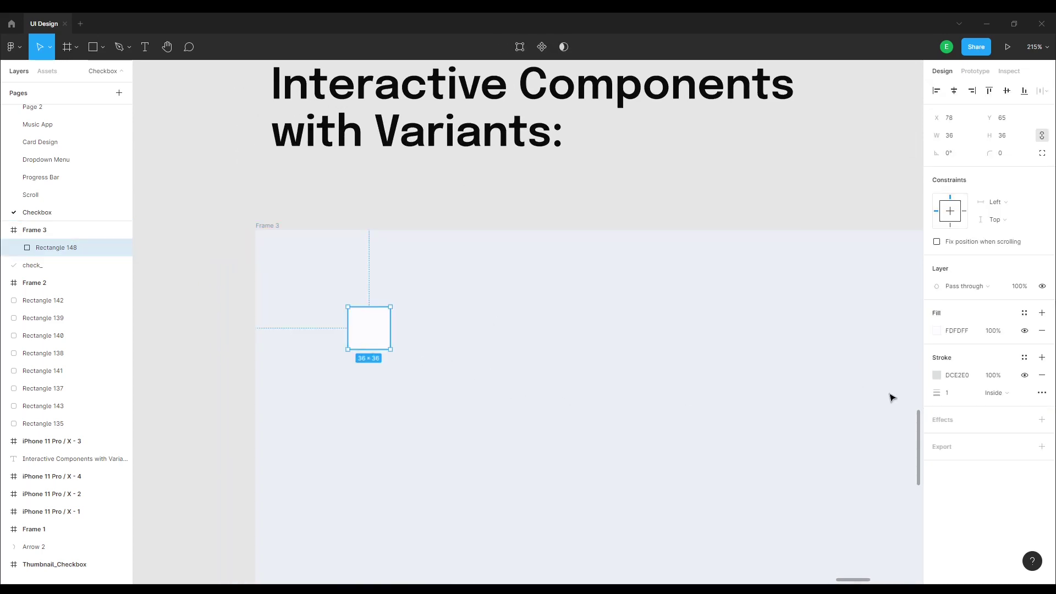
{"action": "left_click", "coordinate": [950, 396]}
{"action": "key", "text": "Return"}
{"action": "left_click", "coordinate": [671, 376]}
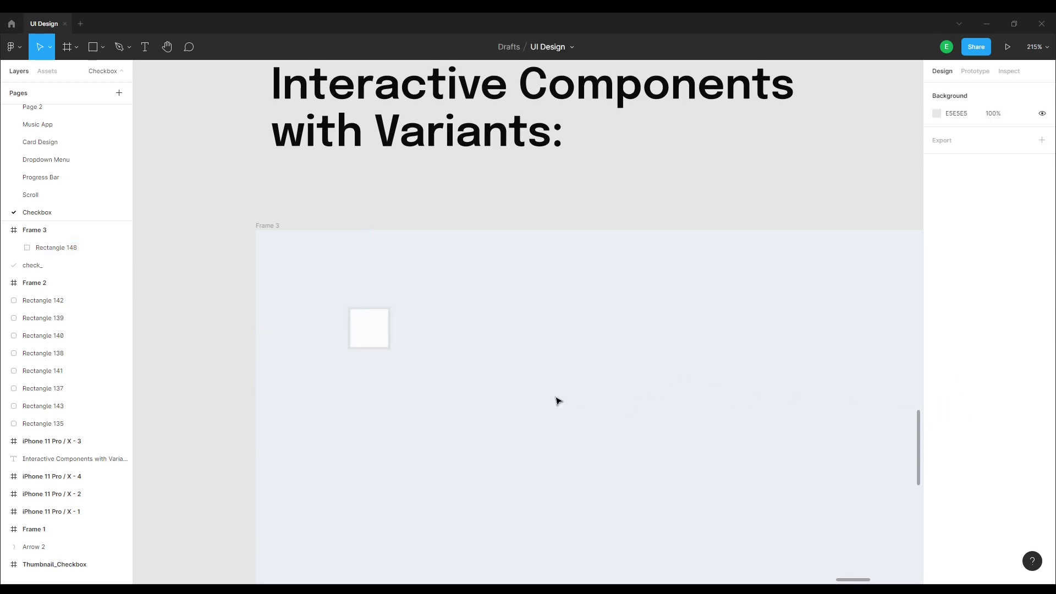
Round the square's corners to a radius of 5
{"action": "left_click", "coordinate": [356, 328]}
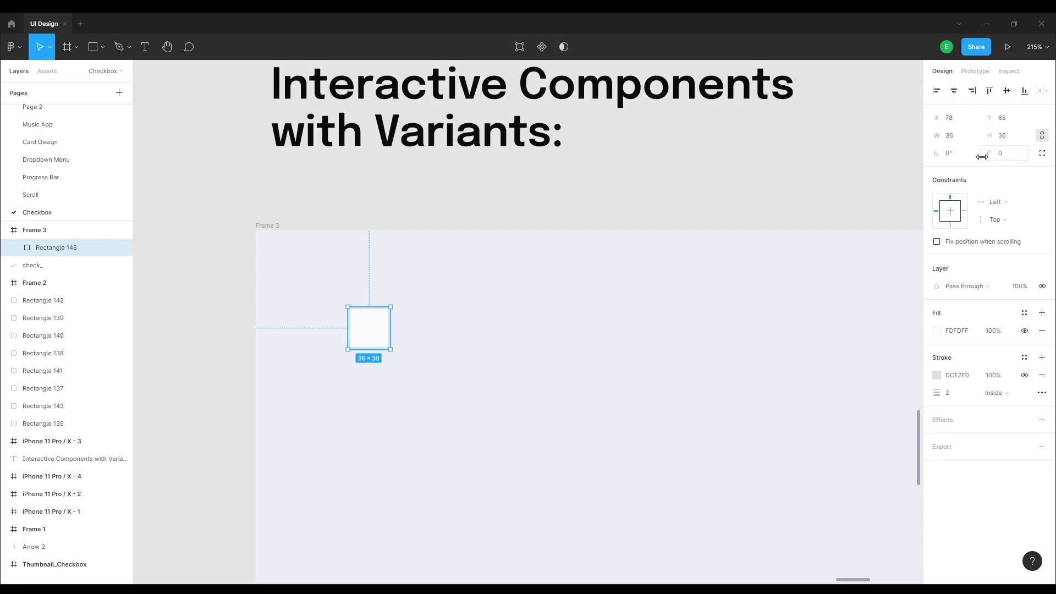
{"action": "left_click", "coordinate": [1001, 159]}
{"action": "key", "text": "Return"}
{"action": "left_click", "coordinate": [315, 365]}
{"action": "scroll", "coordinate": [311, 357], "scroll_direction": "up", "scroll_amount": 5, "text": "ctrl"}
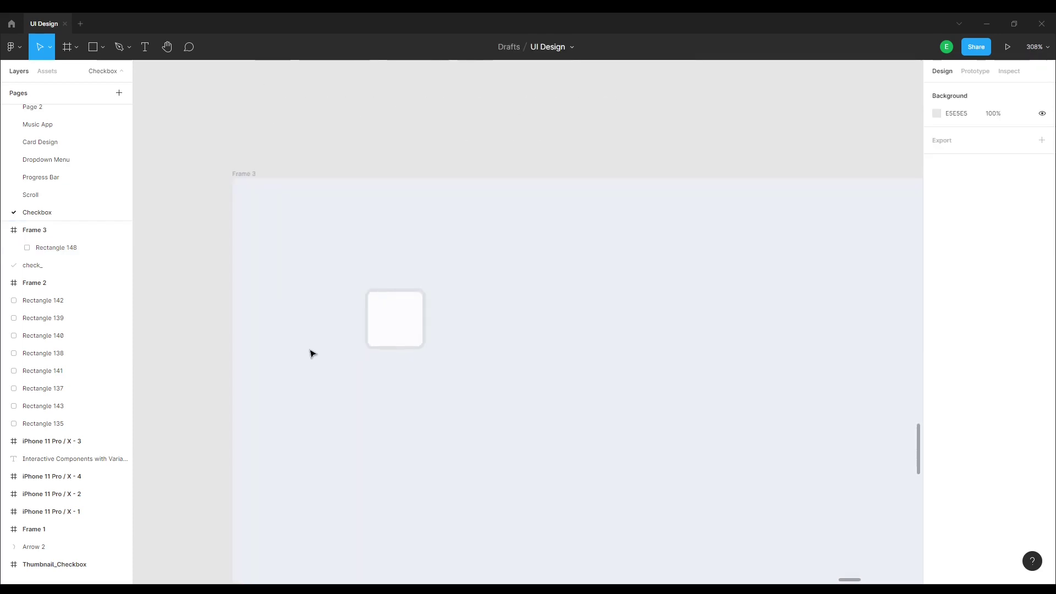
{"action": "scroll", "coordinate": [528, 355], "scroll_direction": "left", "scroll_amount": 2}
{"action": "scroll", "coordinate": [566, 341], "scroll_direction": "down", "scroll_amount": 2}
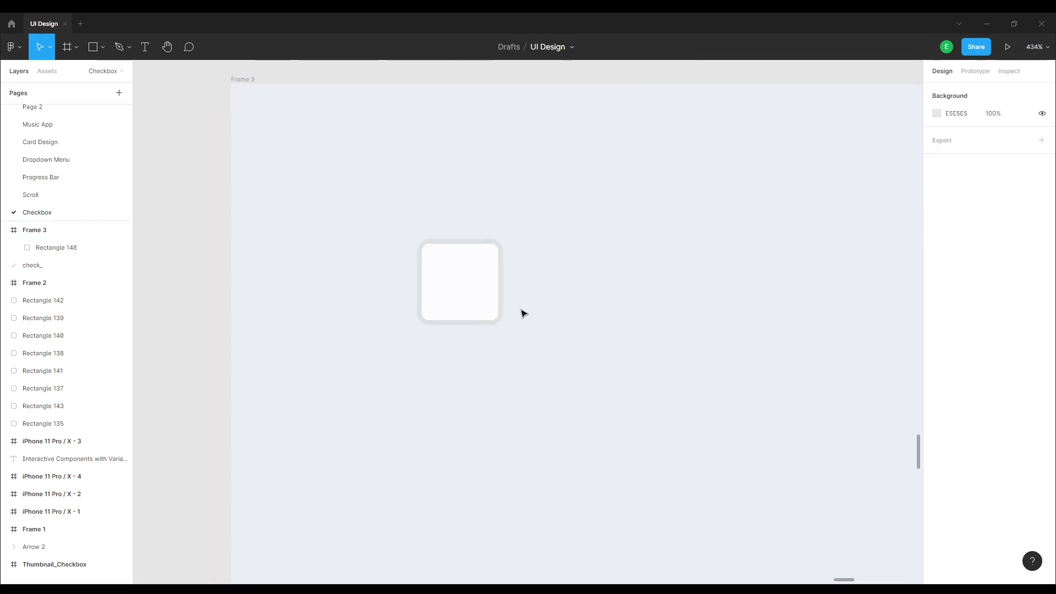
{"action": "left_click", "coordinate": [456, 284]}
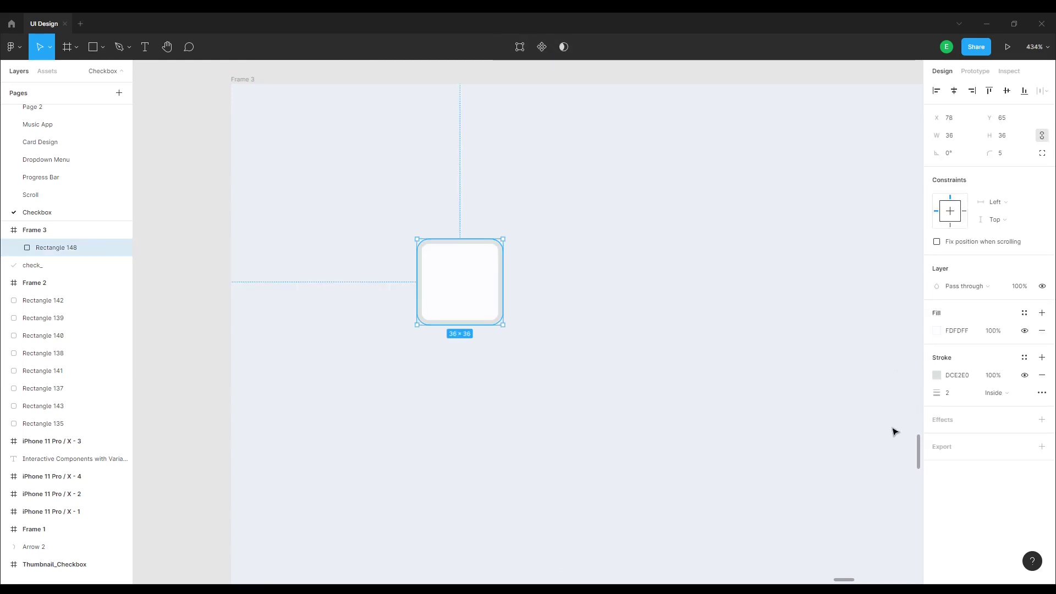
Add a drop shadow to the square with offset -5, -5 and blur 40
{"action": "left_click", "coordinate": [1041, 419]}
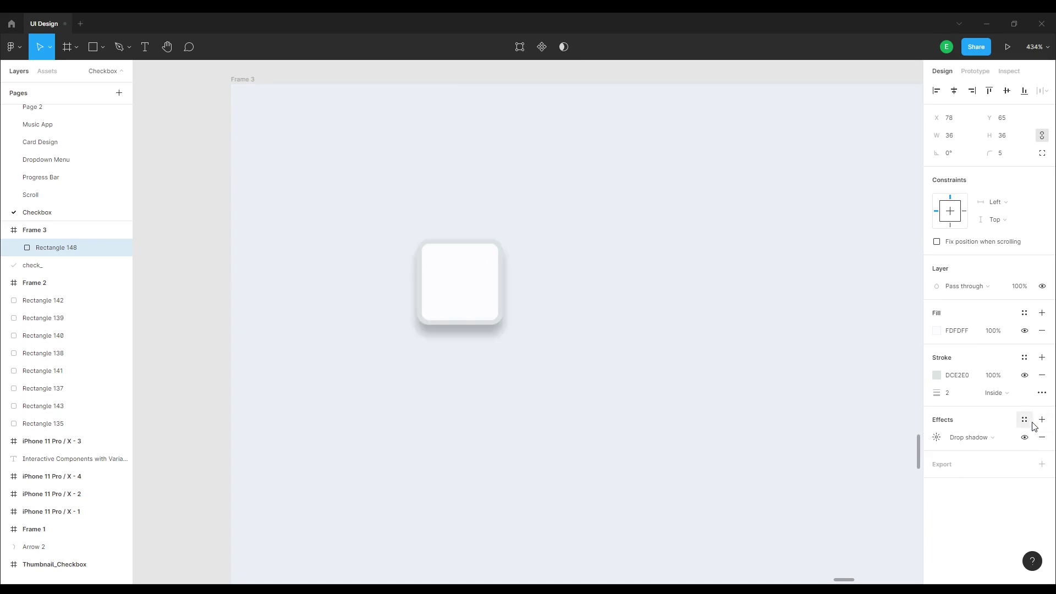
{"action": "left_click", "coordinate": [936, 438]}
{"action": "type", "text": "-5"}
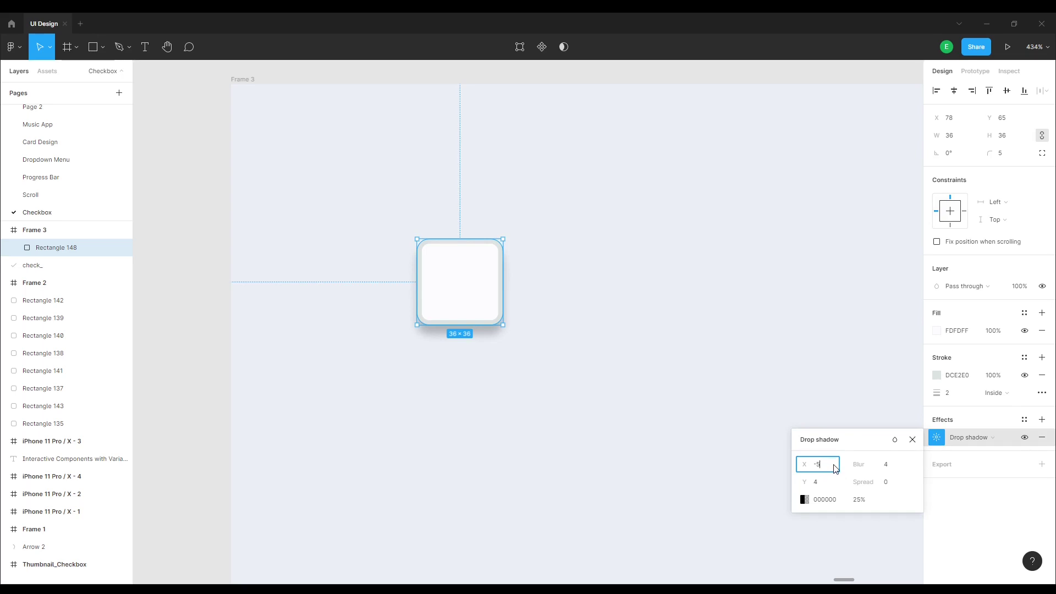
{"action": "key", "text": "Return"}
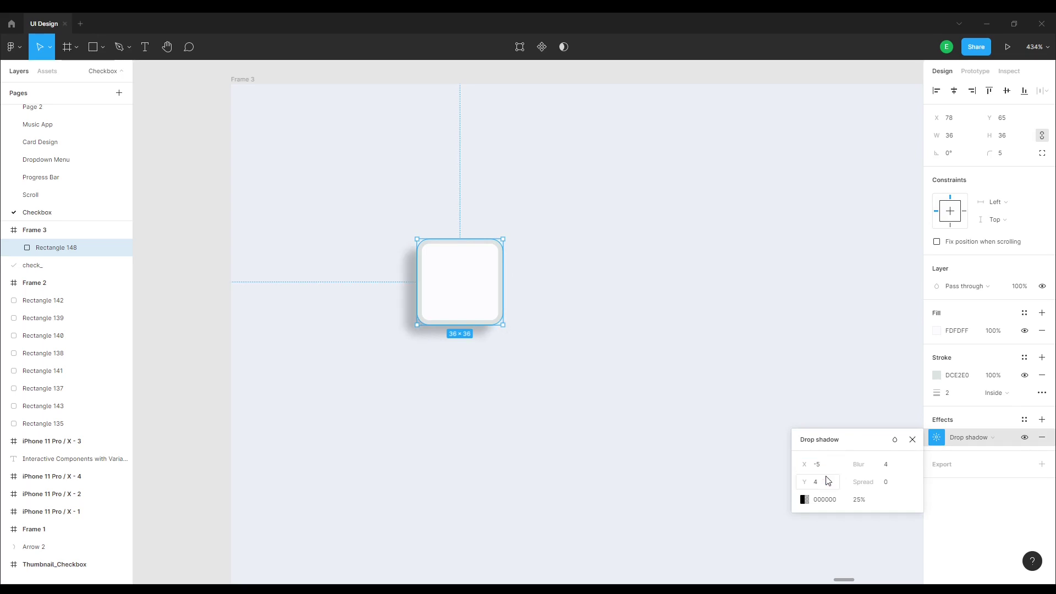
{"action": "left_click", "coordinate": [823, 483]}
{"action": "type", "text": "-5"}
{"action": "key", "text": "Return"}
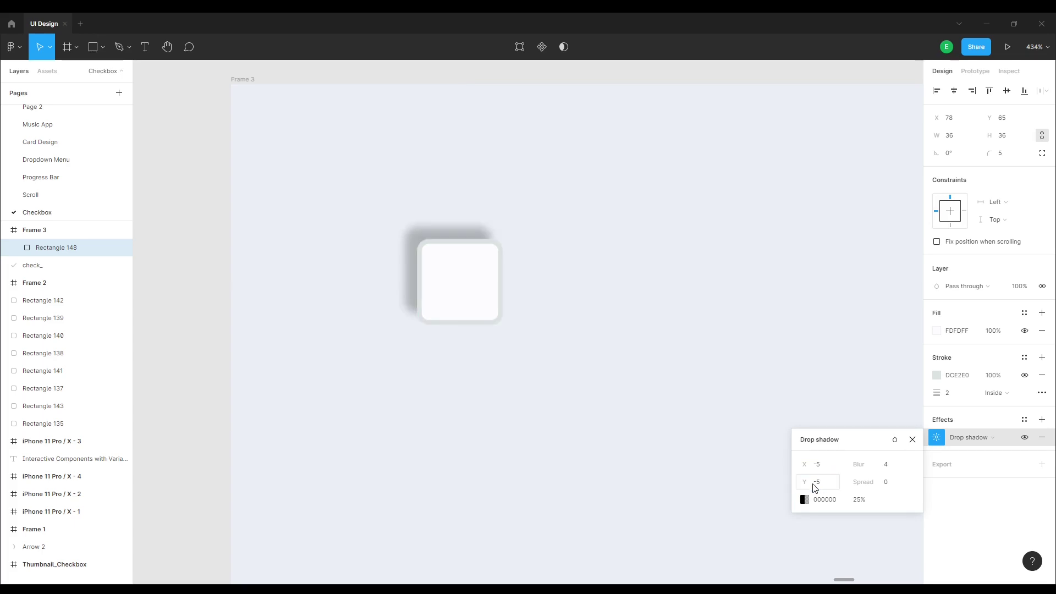
{"action": "left_click", "coordinate": [884, 466]}
{"action": "type", "text": "0"}
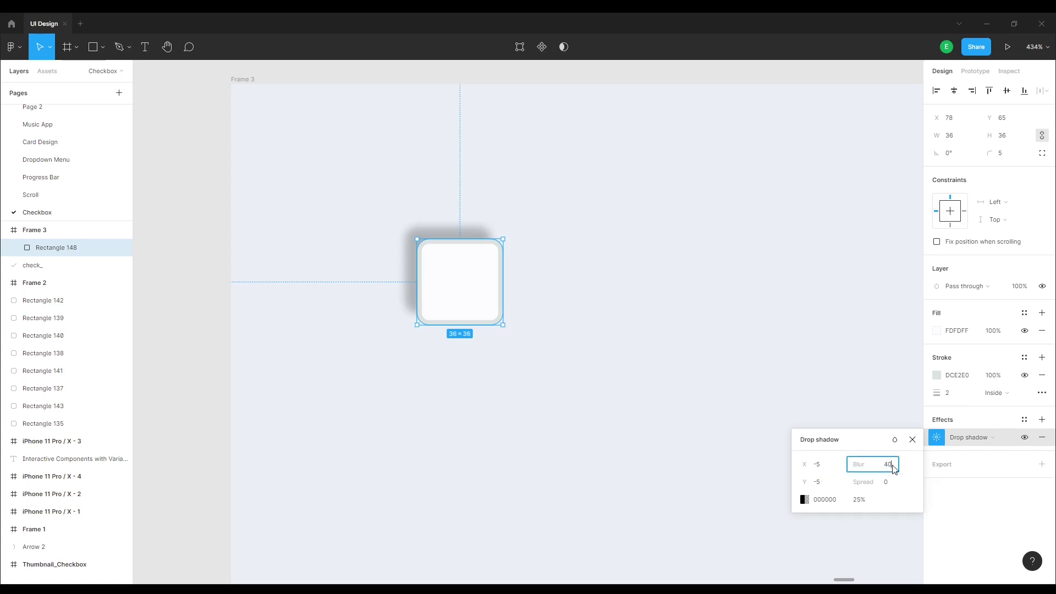
{"action": "key", "text": "Return"}
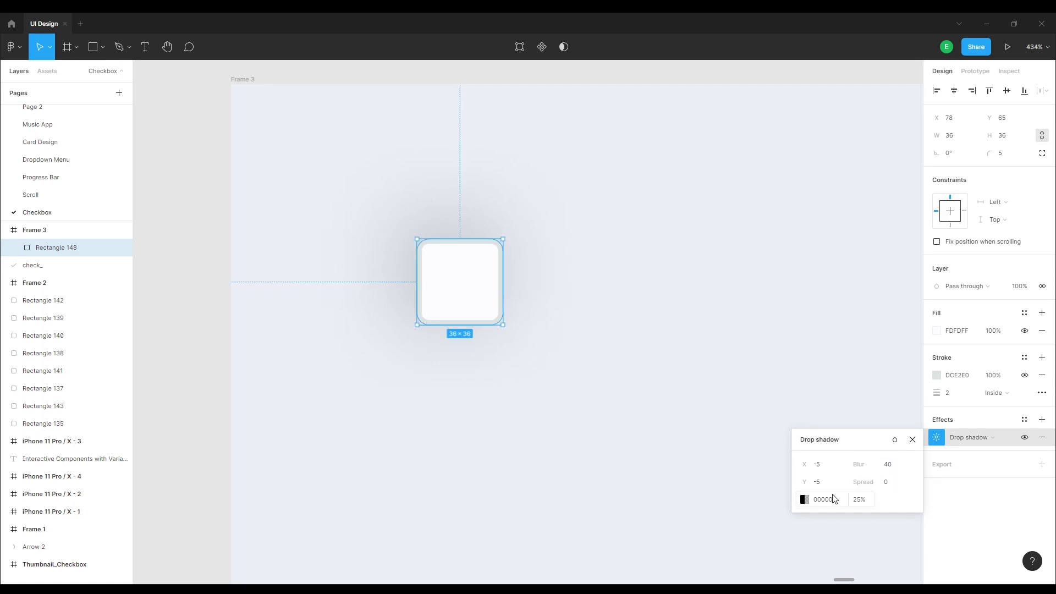
Make the drop shadow white FFFFFF at 100% opacity
{"action": "left_click", "coordinate": [804, 499]}
{"action": "left_click_drag", "start_coordinate": [712, 415], "coordinate": [613, 278]}
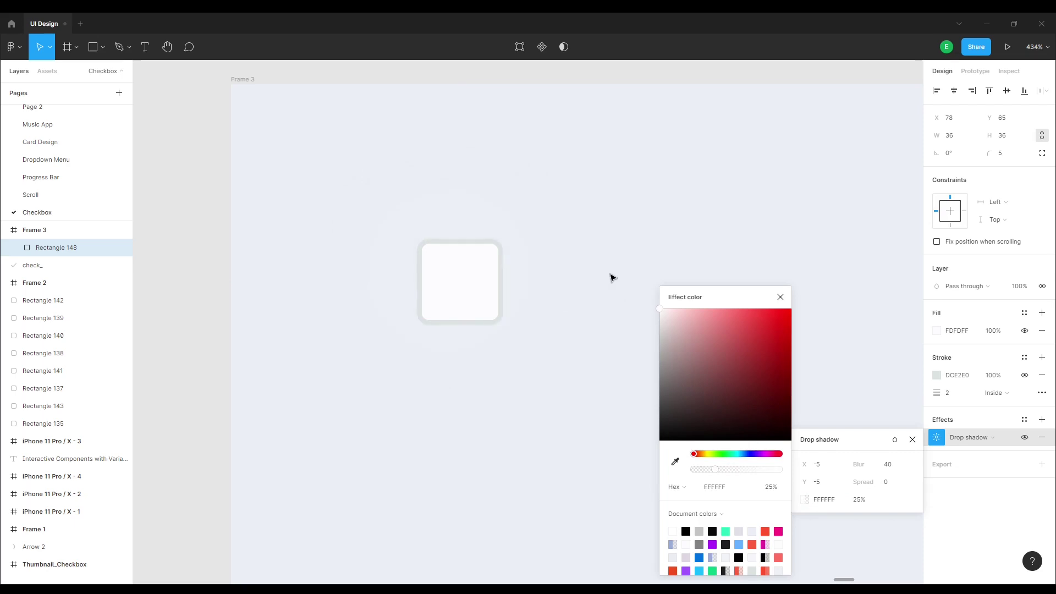
{"action": "left_click", "coordinate": [866, 503]}
{"action": "left_click", "coordinate": [861, 503]}
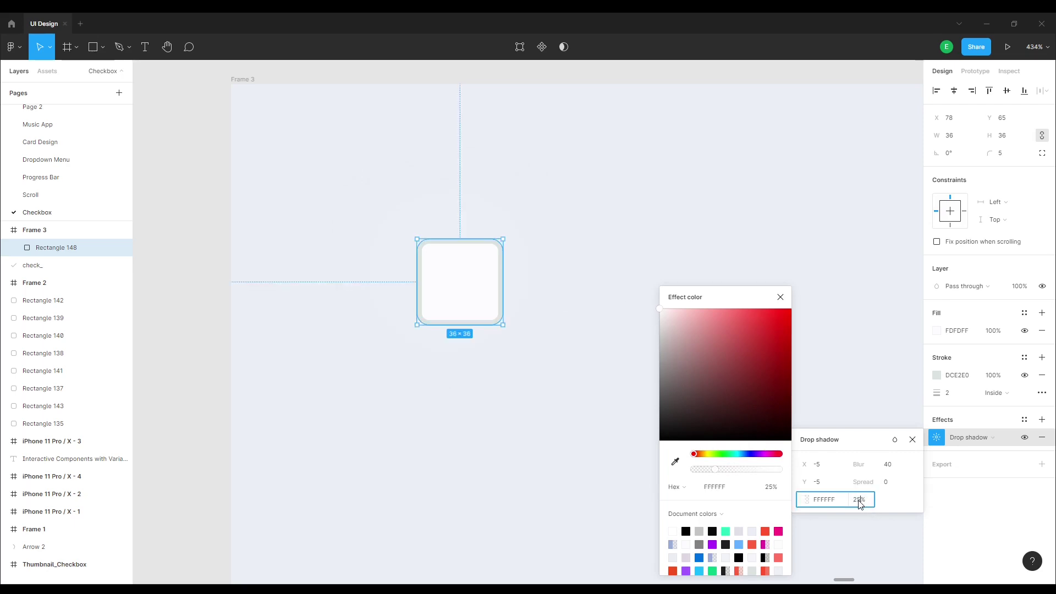
{"action": "key", "text": "BackSpace"}
{"action": "key", "text": "Return"}
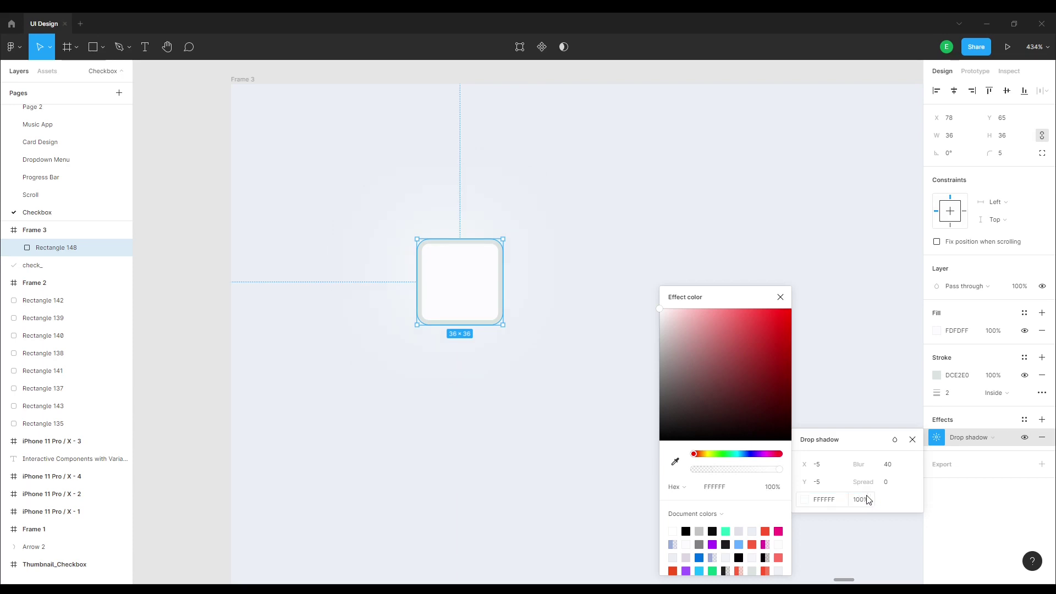
{"action": "left_click", "coordinate": [912, 439]}
{"action": "left_click", "coordinate": [769, 366]}
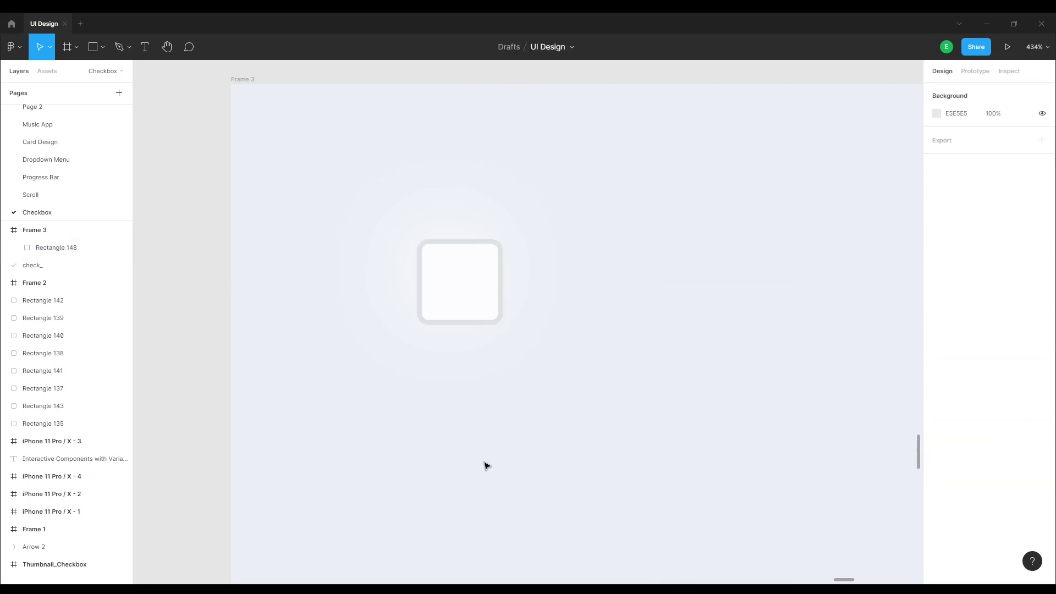
{"action": "left_click", "coordinate": [468, 284]}
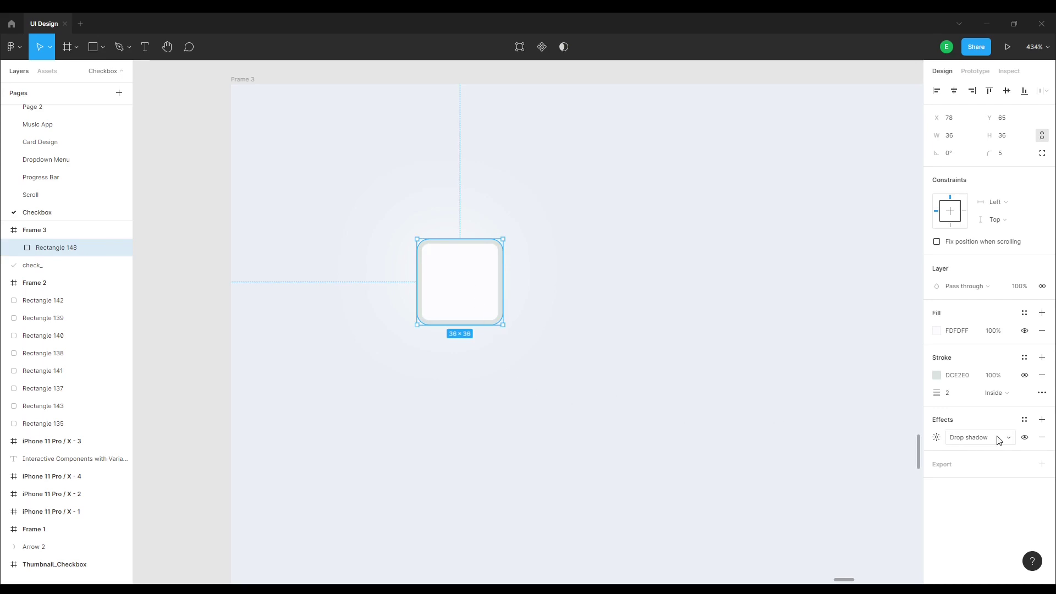
Add a second drop shadow to the square with offset 10, 10
{"action": "left_click", "coordinate": [1042, 419]}
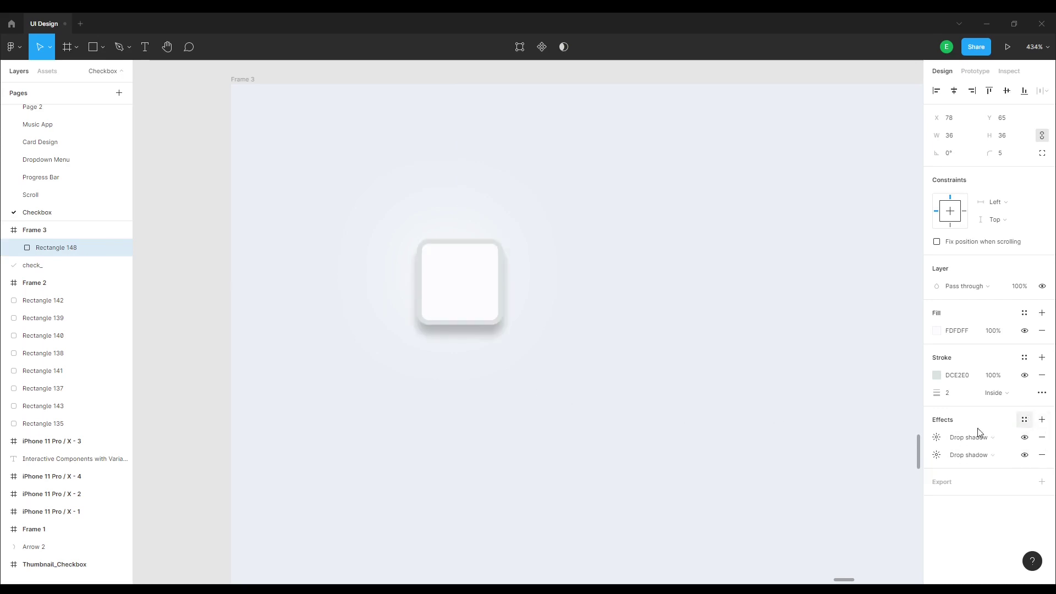
{"action": "left_click", "coordinate": [936, 437]}
{"action": "type", "text": "10"}
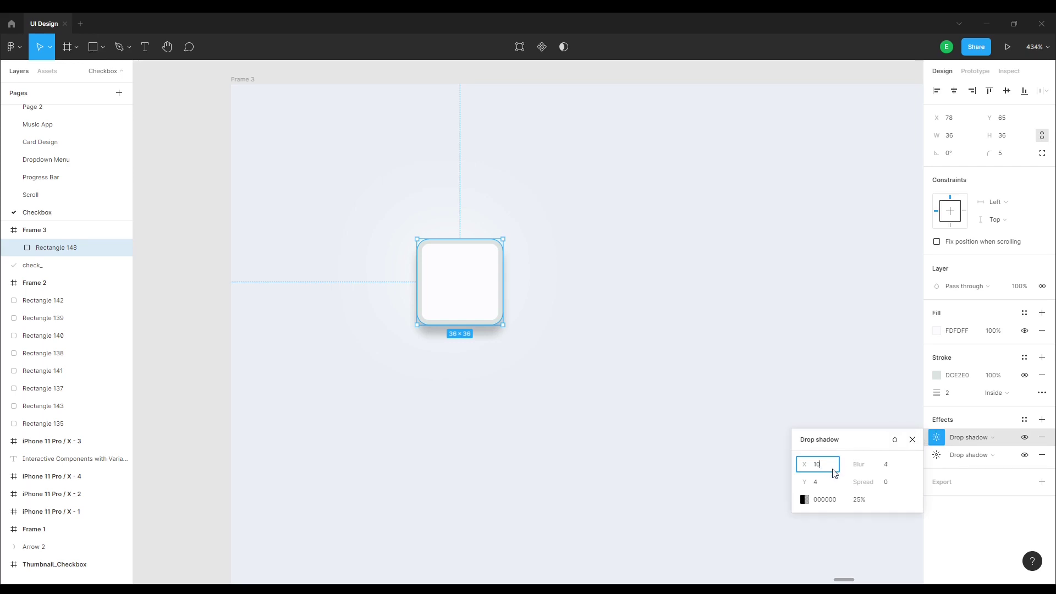
{"action": "key", "text": "Return"}
{"action": "left_click", "coordinate": [825, 484]}
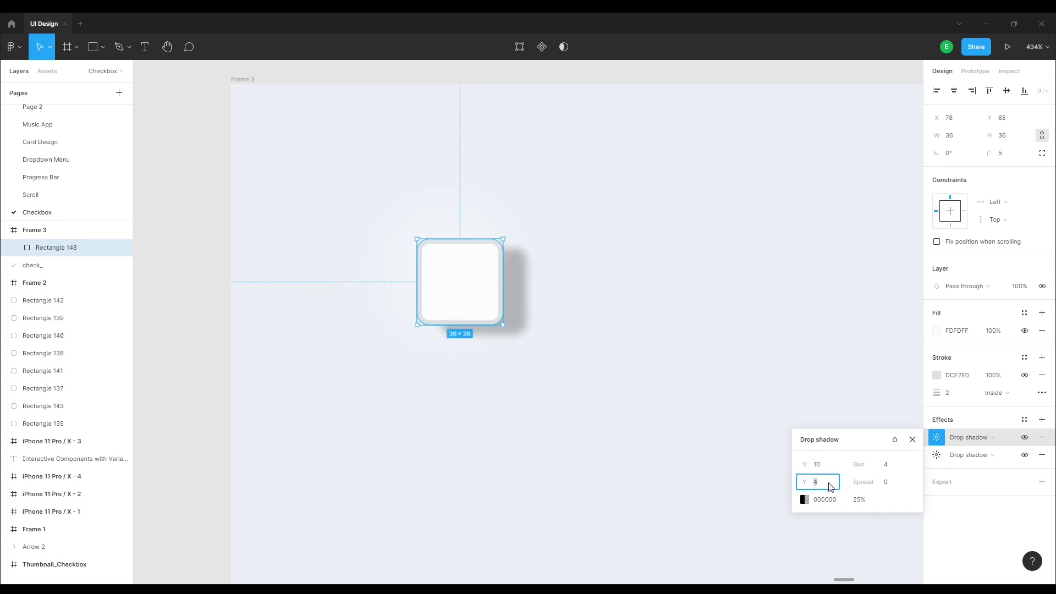
{"action": "type", "text": "10"}
{"action": "key", "text": "Return"}
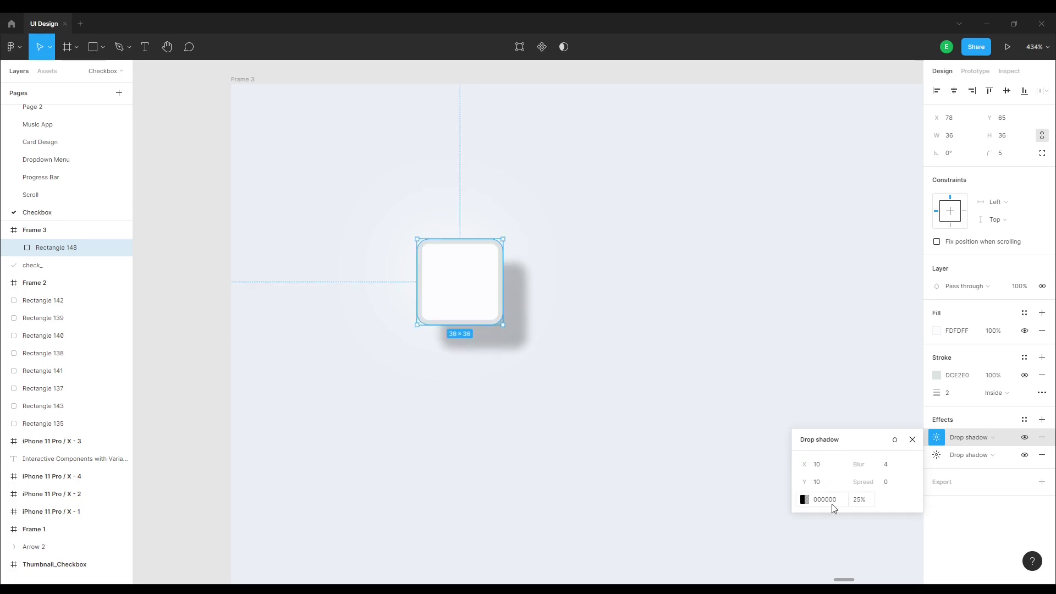
Set the second shadow's colour to 98ADD9 and its blur to 40
{"action": "left_click", "coordinate": [832, 505]}
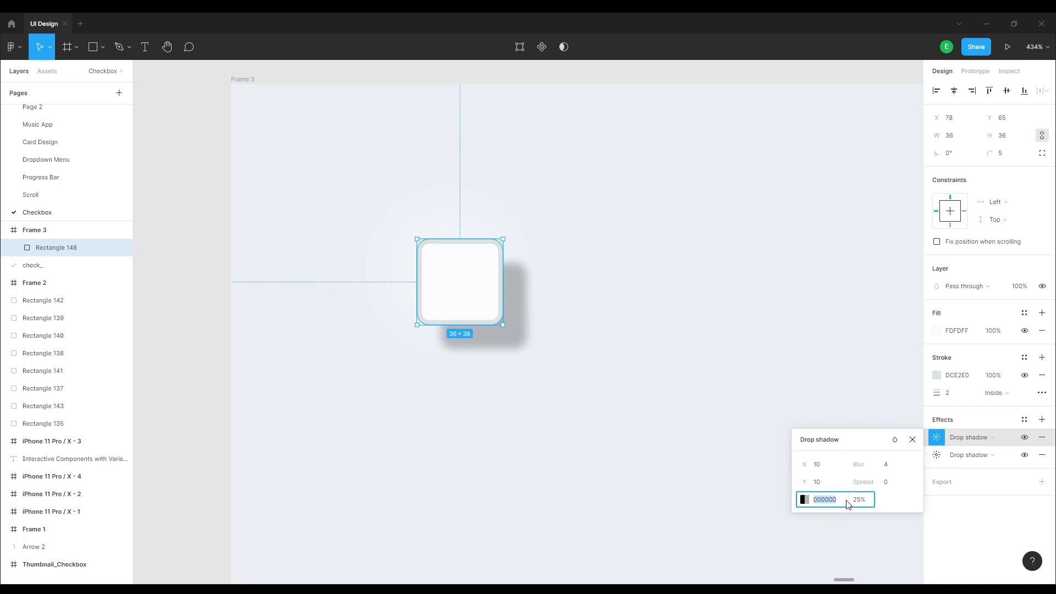
{"action": "type", "text": "98ADD9"}
{"action": "key", "text": "Return"}
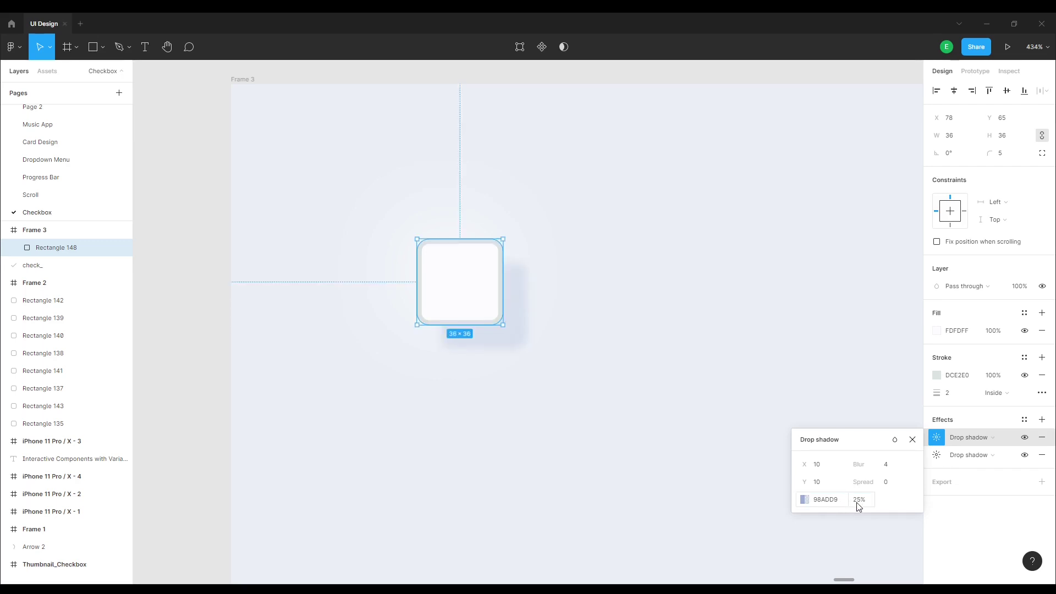
{"action": "left_click", "coordinate": [888, 467]}
{"action": "double_click", "coordinate": [887, 467]}
{"action": "key", "text": "Return"}
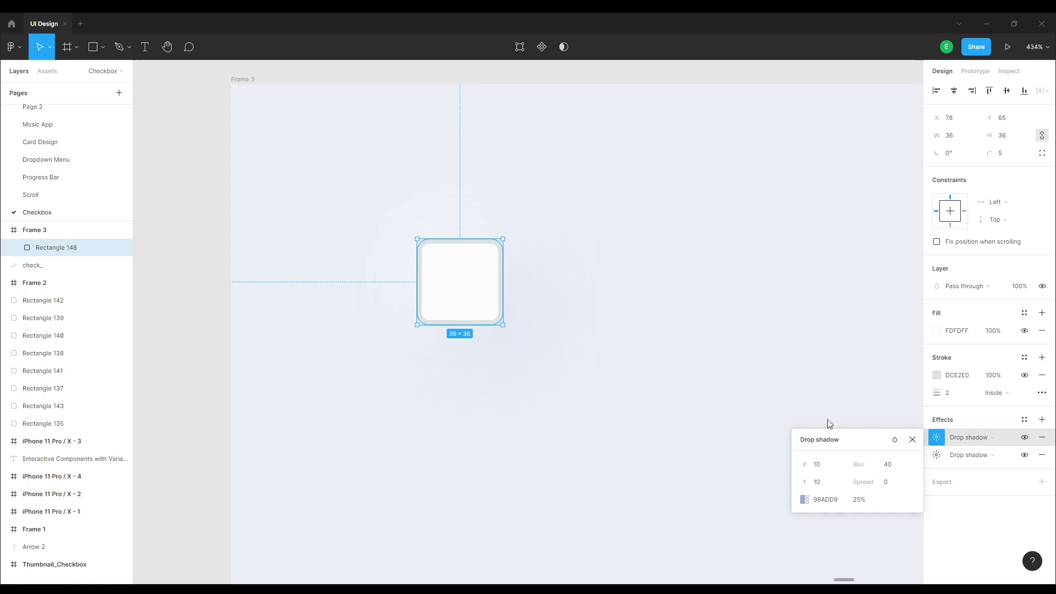
{"action": "left_click", "coordinate": [912, 439]}
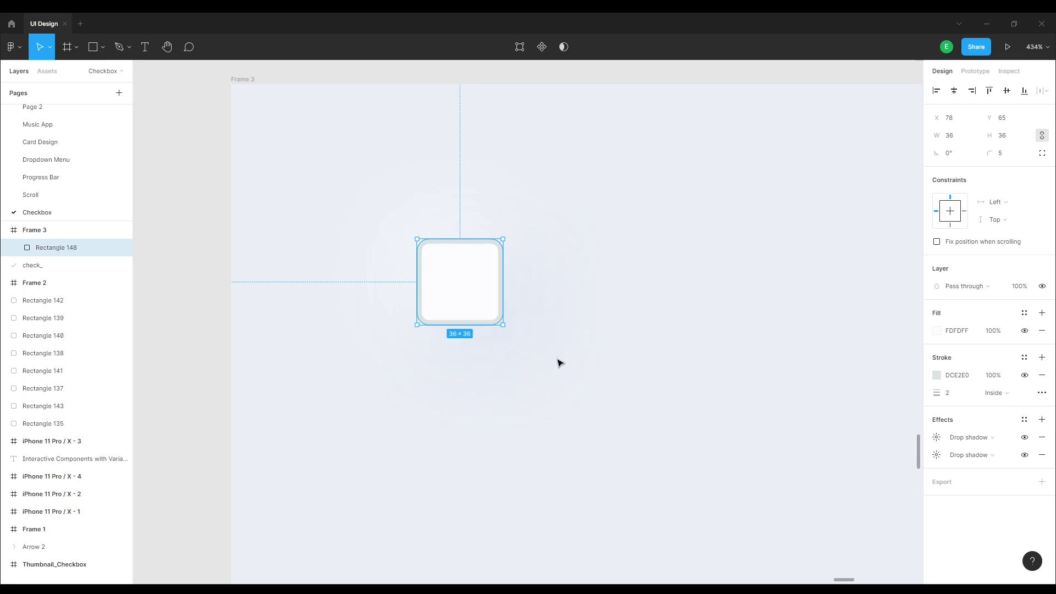
Convert Rectangle 148 into a component and add a Variant2 below the Default variant
{"action": "left_click", "coordinate": [566, 298]}
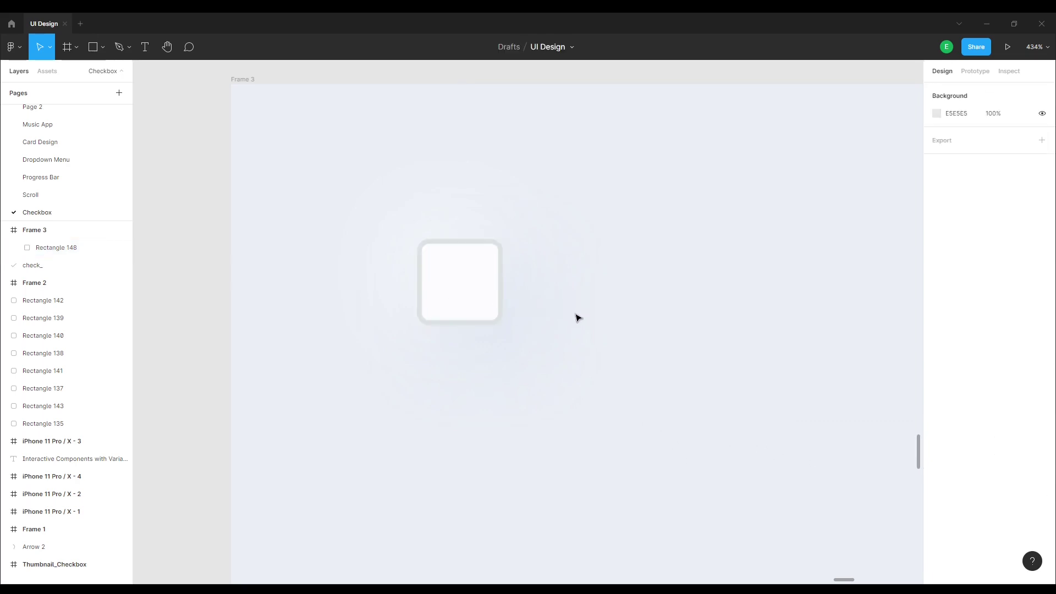
{"action": "left_click", "coordinate": [457, 289]}
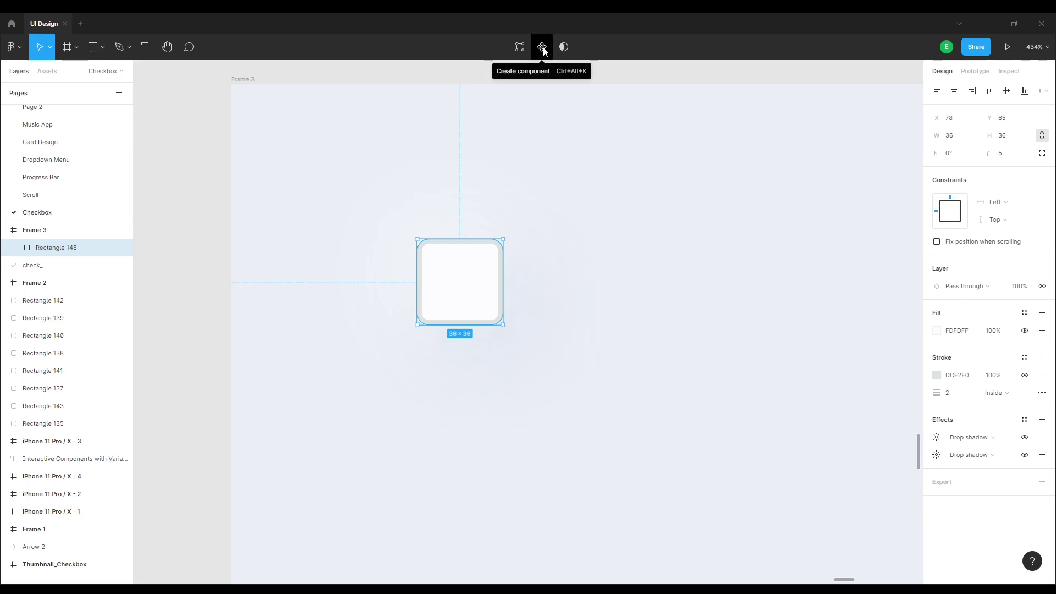
{"action": "left_click", "coordinate": [543, 50]}
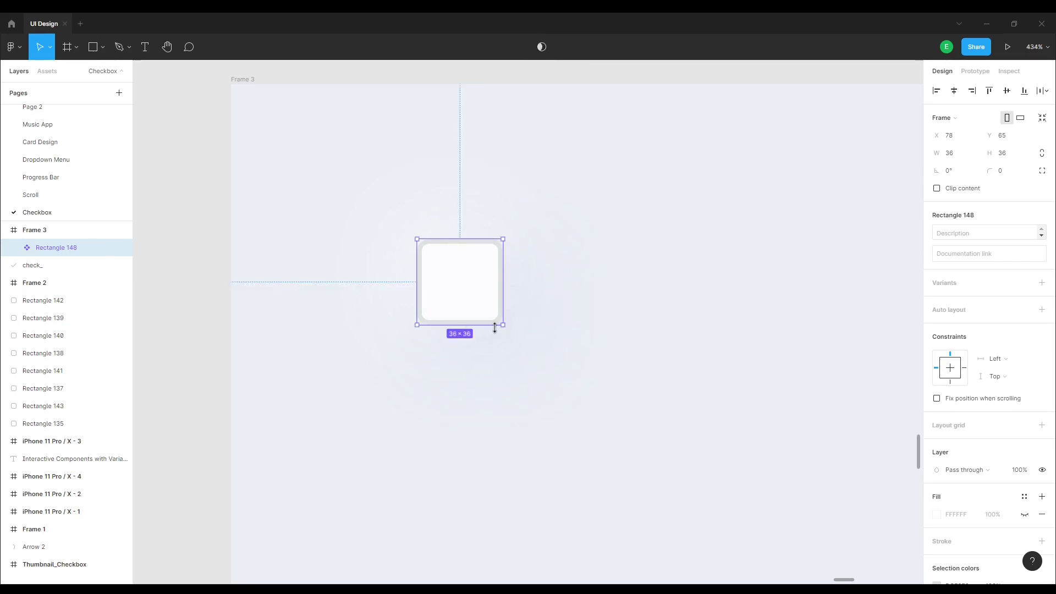
{"action": "left_click", "coordinate": [549, 292]}
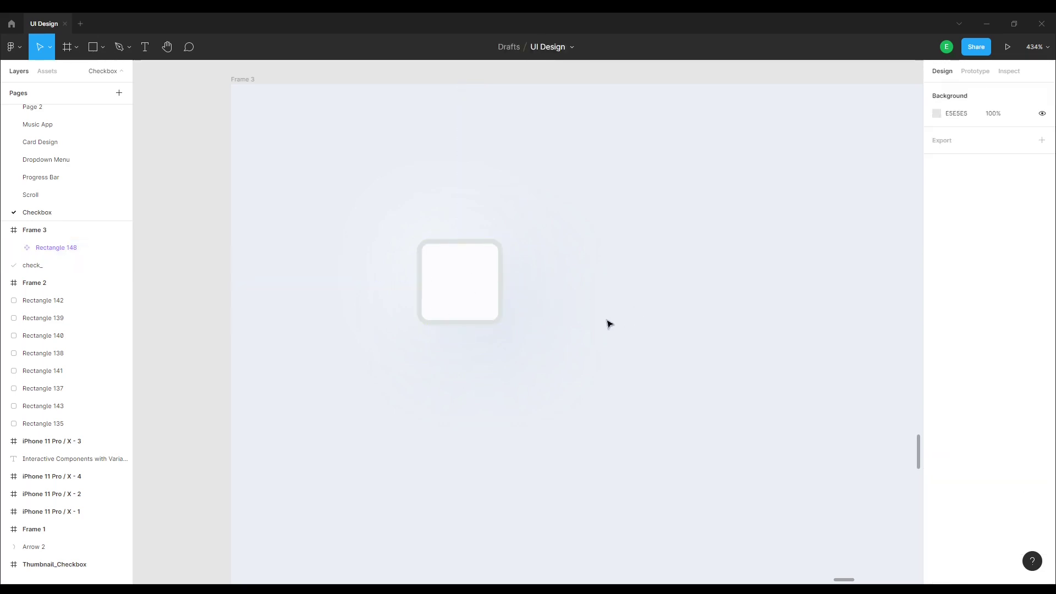
{"action": "scroll", "coordinate": [609, 323], "scroll_direction": "down", "scroll_amount": 2}
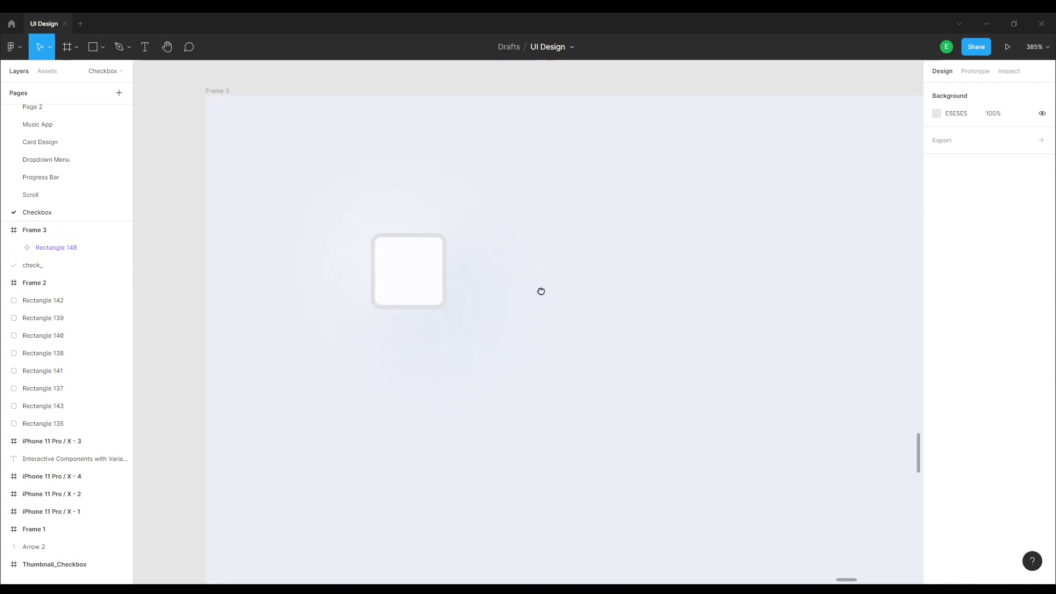
{"action": "left_click", "coordinate": [431, 272]}
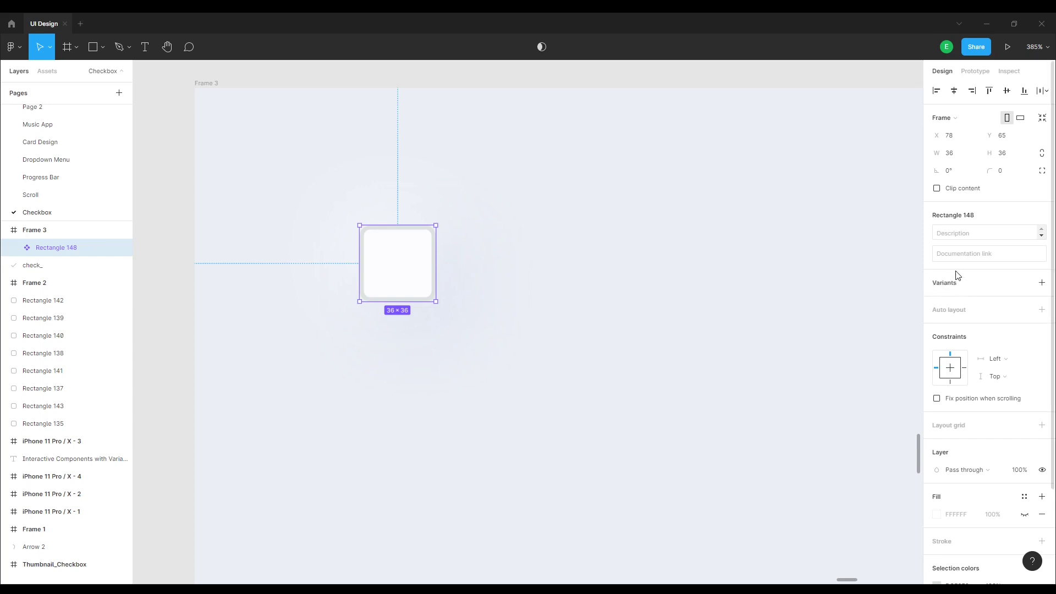
{"action": "left_click", "coordinate": [1043, 283]}
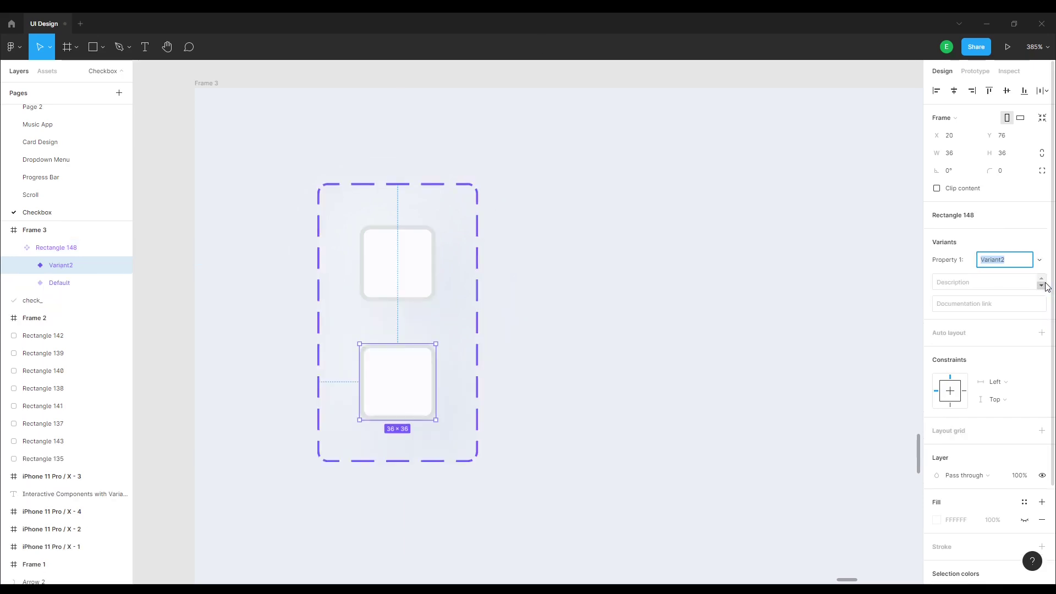
Widen the checkbox variant set to make room for a second column
{"action": "scroll", "coordinate": [563, 316], "scroll_direction": "down", "scroll_amount": 2}
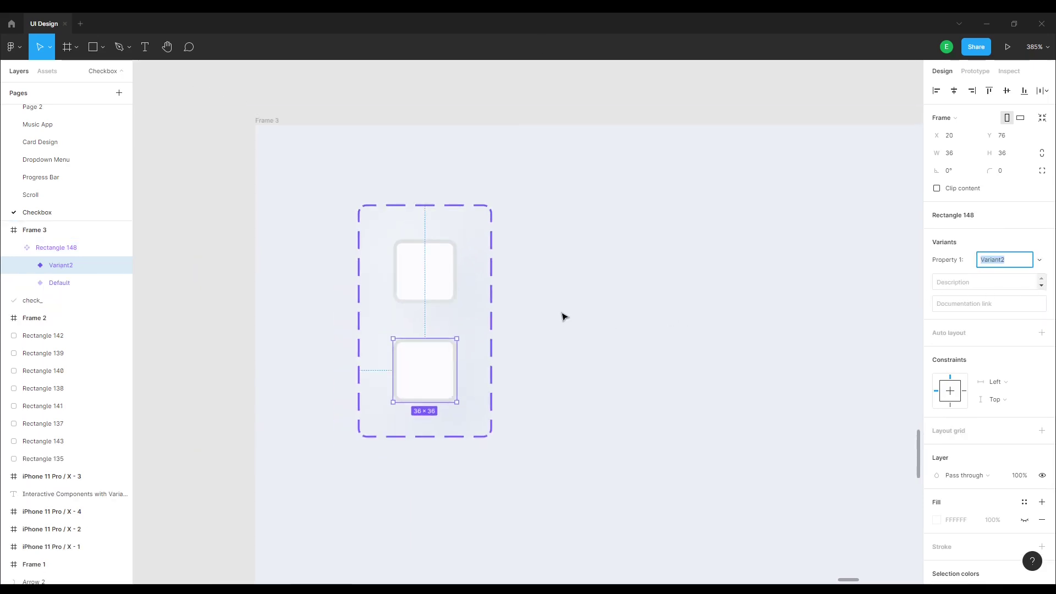
{"action": "scroll", "coordinate": [563, 287], "scroll_direction": "down", "scroll_amount": 3}
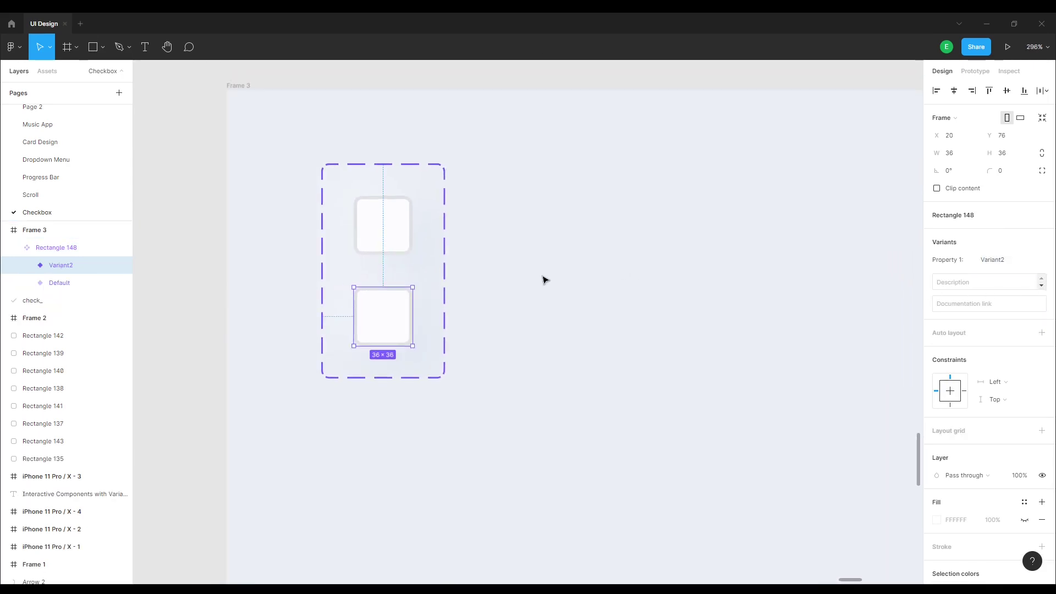
{"action": "left_click", "coordinate": [445, 247]}
{"action": "left_click", "coordinate": [483, 256]}
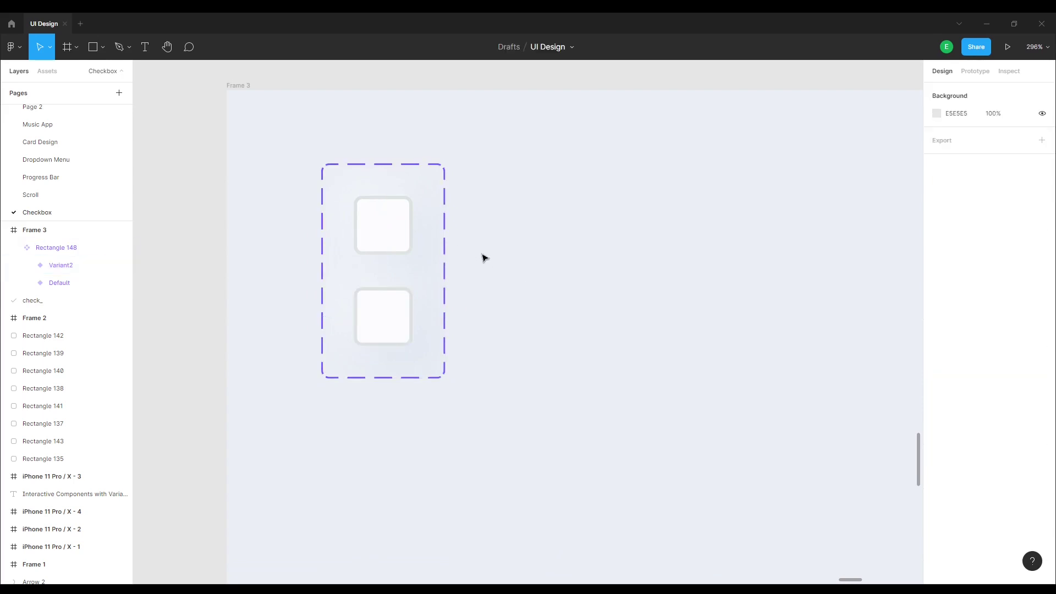
{"action": "left_click", "coordinate": [447, 248]}
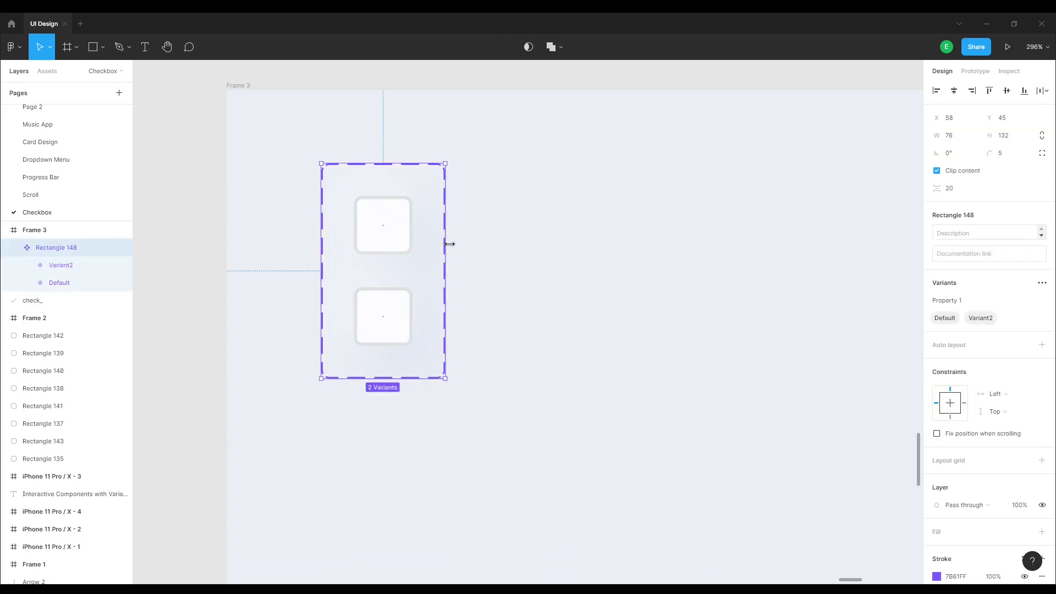
{"action": "left_click_drag", "start_coordinate": [450, 244], "coordinate": [581, 247]}
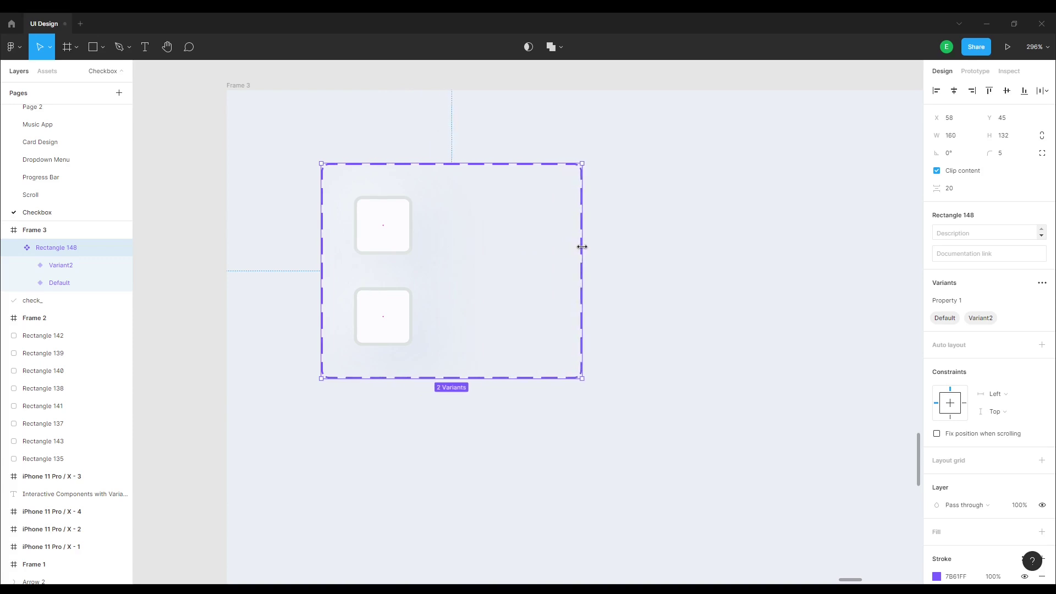
Move Variant2 beside Default on the same row, at X 96, Y 20
{"action": "left_click", "coordinate": [669, 283]}
{"action": "left_click", "coordinate": [388, 319]}
{"action": "left_click", "coordinate": [392, 304]}
{"action": "mouse_move", "coordinate": [381, 314]}
{"action": "left_mouse_down"}
{"action": "mouse_move", "coordinate": [462, 302]}
{"action": "mouse_move", "coordinate": [502, 254]}
{"action": "mouse_move", "coordinate": [503, 228]}
{"action": "left_mouse_up"}
{"action": "left_click", "coordinate": [447, 325]}
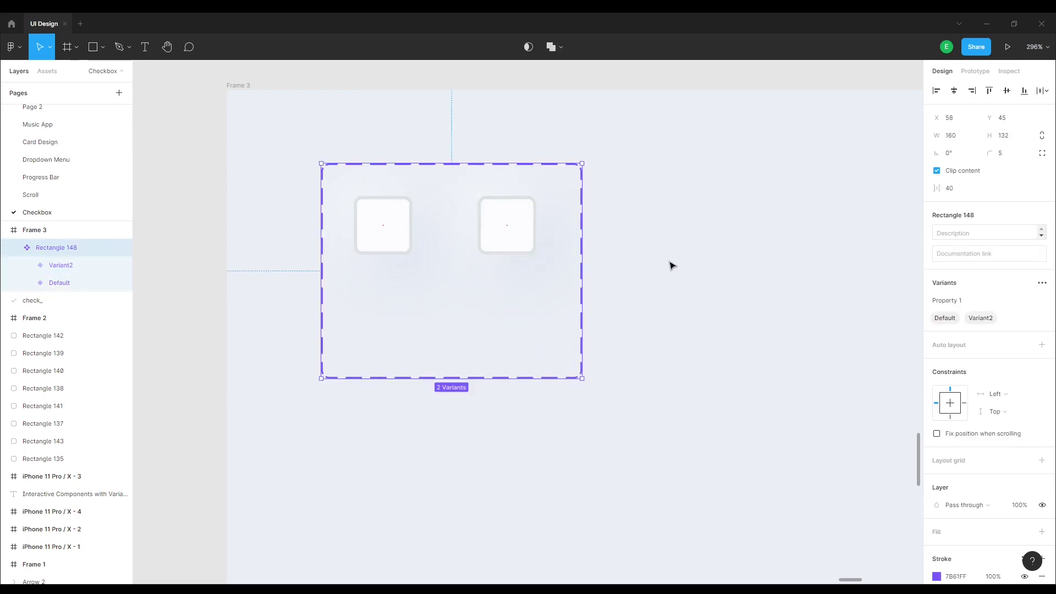
{"action": "left_click", "coordinate": [521, 219]}
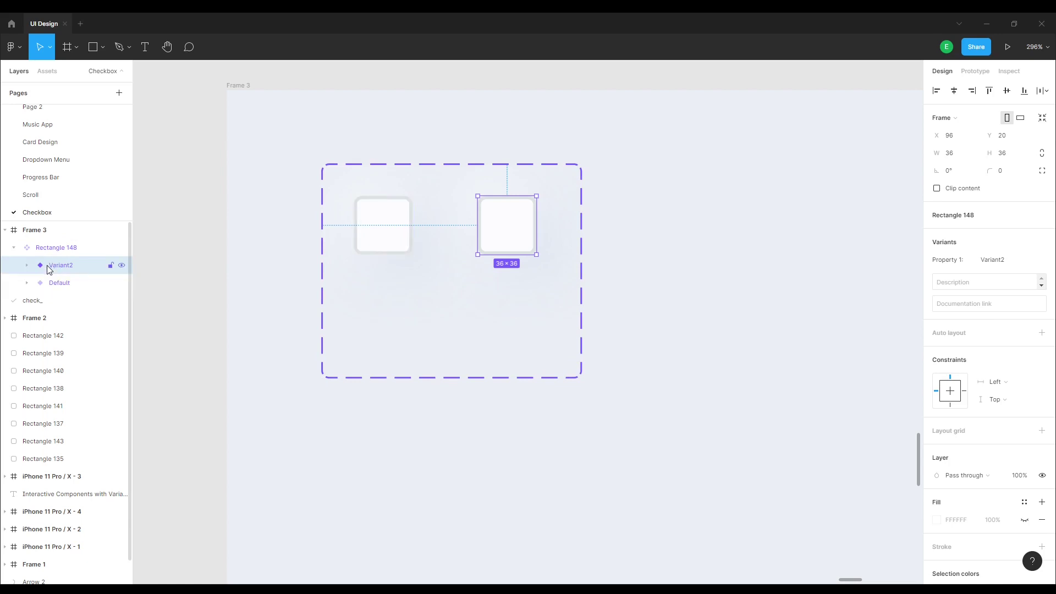
Fill Variant2's inner rectangle with the green swatch colour 5FE399 using the eyedropper
{"action": "left_click", "coordinate": [27, 265]}
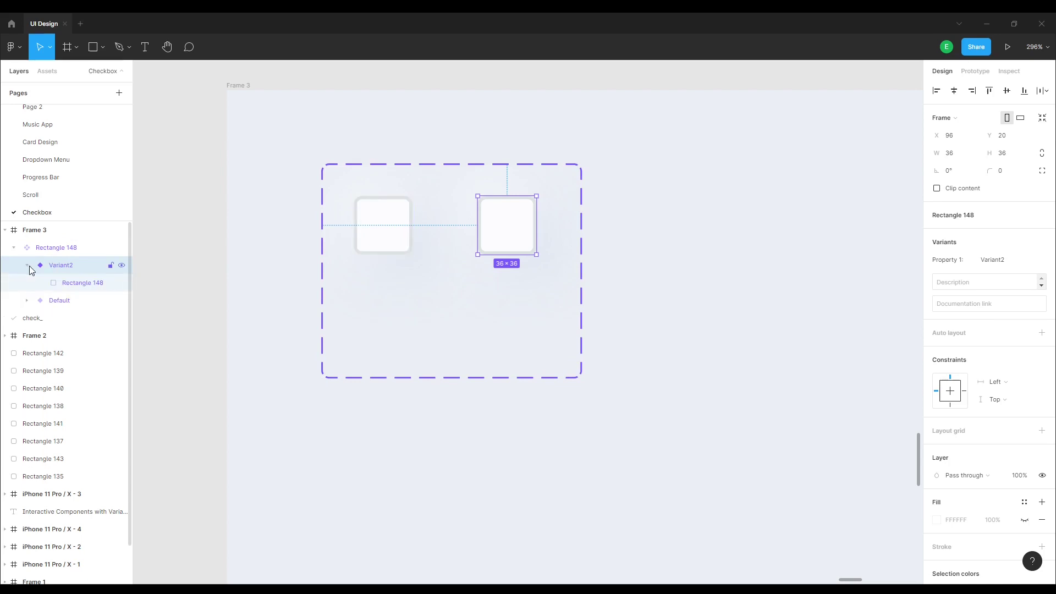
{"action": "left_click", "coordinate": [73, 283]}
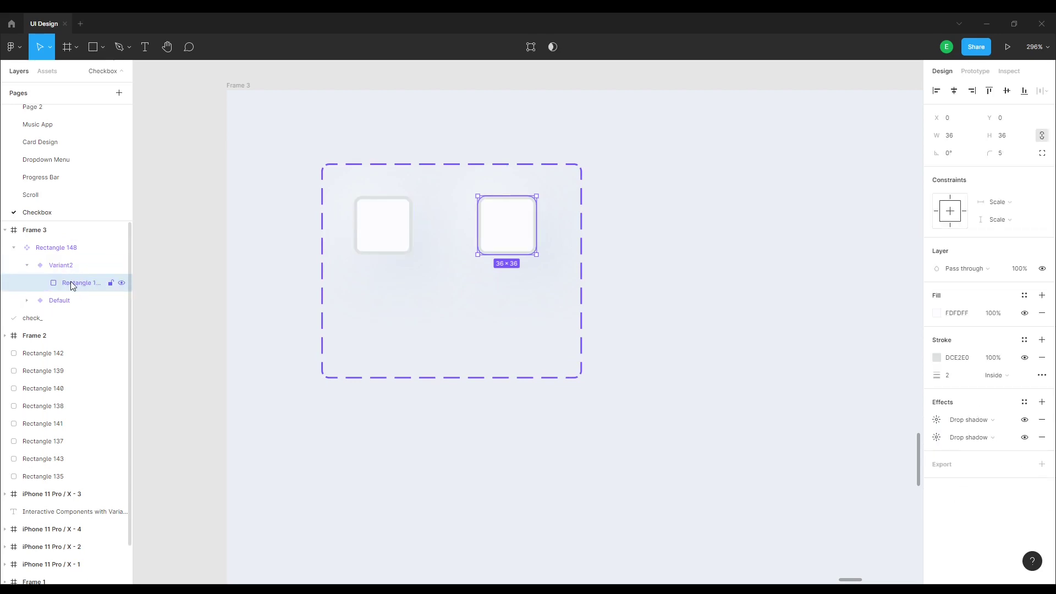
{"action": "scroll", "coordinate": [844, 325], "scroll_direction": "down", "scroll_amount": 2}
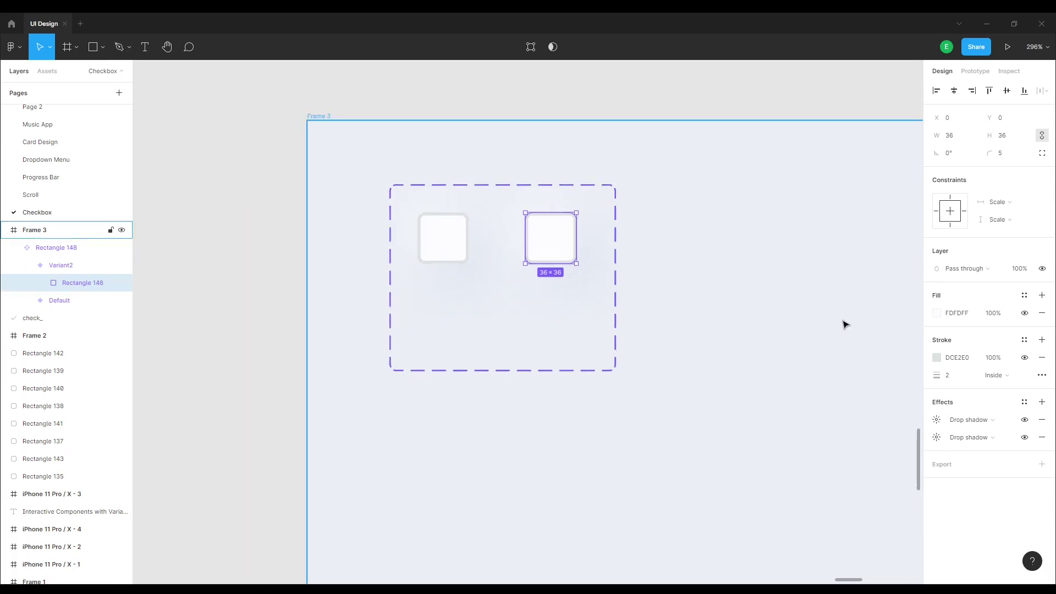
{"action": "scroll", "coordinate": [837, 307], "scroll_direction": "down", "scroll_amount": 3}
{"action": "scroll", "coordinate": [767, 290], "scroll_direction": "right", "scroll_amount": 2}
{"action": "scroll", "coordinate": [692, 259], "scroll_direction": "down", "scroll_amount": 2}
{"action": "scroll", "coordinate": [668, 293], "scroll_direction": "down", "scroll_amount": 1}
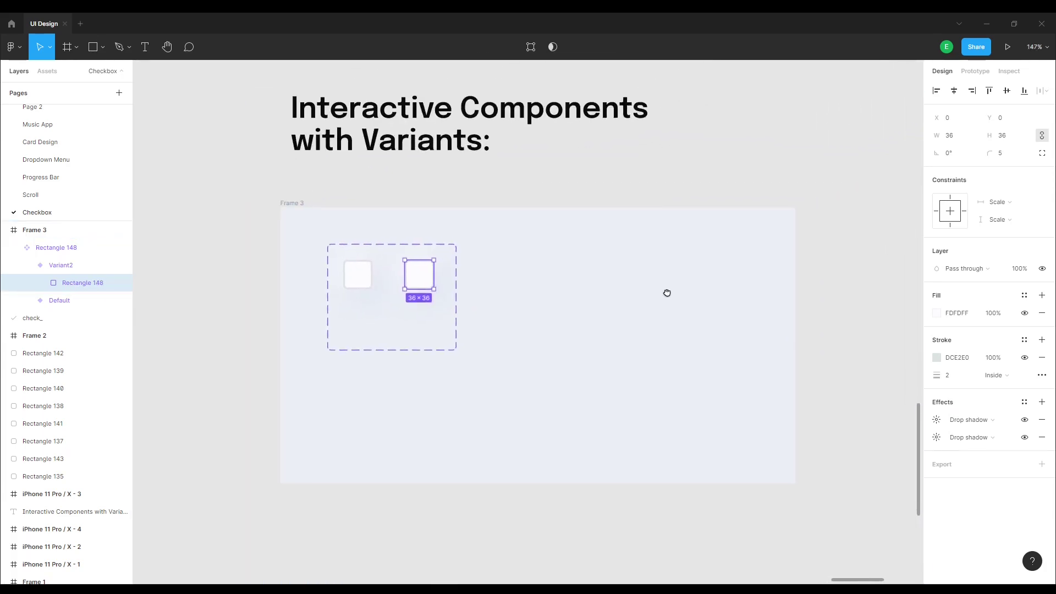
{"action": "scroll", "coordinate": [669, 312], "scroll_direction": "down", "scroll_amount": 1}
{"action": "scroll", "coordinate": [629, 316], "scroll_direction": "right", "scroll_amount": 2}
{"action": "scroll", "coordinate": [636, 330], "scroll_direction": "down", "scroll_amount": 1}
{"action": "scroll", "coordinate": [596, 344], "scroll_direction": "right", "scroll_amount": 2}
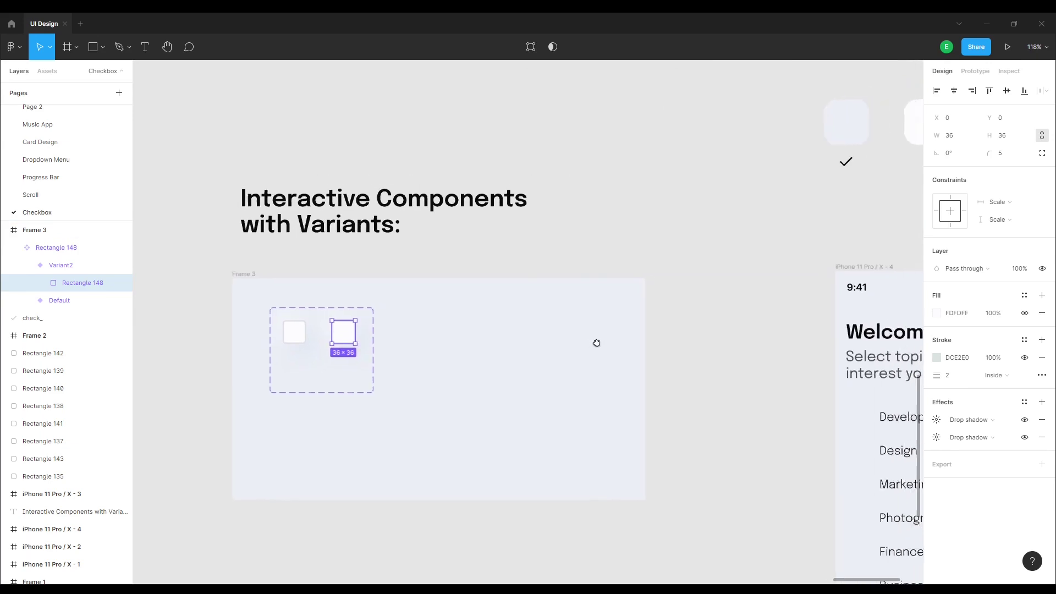
{"action": "scroll", "coordinate": [566, 363], "scroll_direction": "right", "scroll_amount": 1}
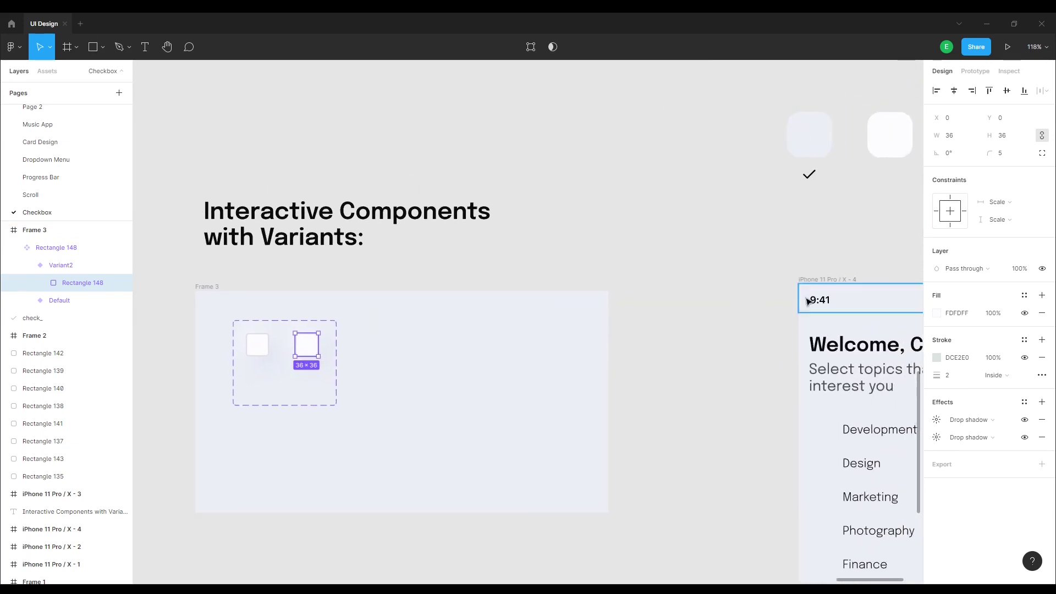
{"action": "left_click_drag", "start_coordinate": [789, 242], "coordinate": [747, 241]}
{"action": "scroll", "coordinate": [737, 256], "scroll_direction": "down", "scroll_amount": 1}
{"action": "scroll", "coordinate": [698, 268], "scroll_direction": "right", "scroll_amount": 2}
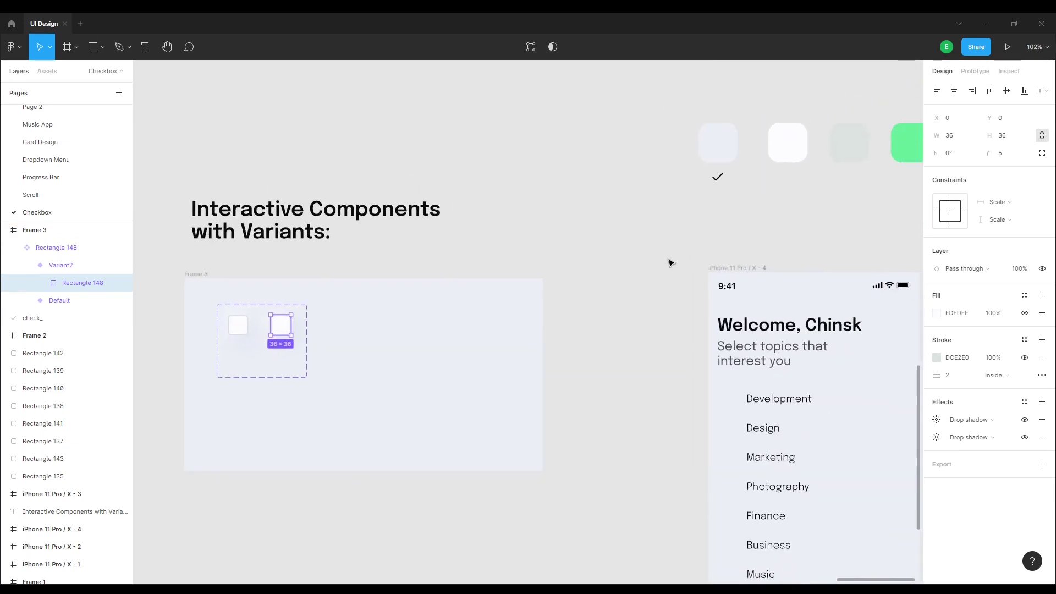
{"action": "scroll", "coordinate": [649, 275], "scroll_direction": "down", "scroll_amount": 1}
{"action": "scroll", "coordinate": [726, 289], "scroll_direction": "right", "scroll_amount": 1}
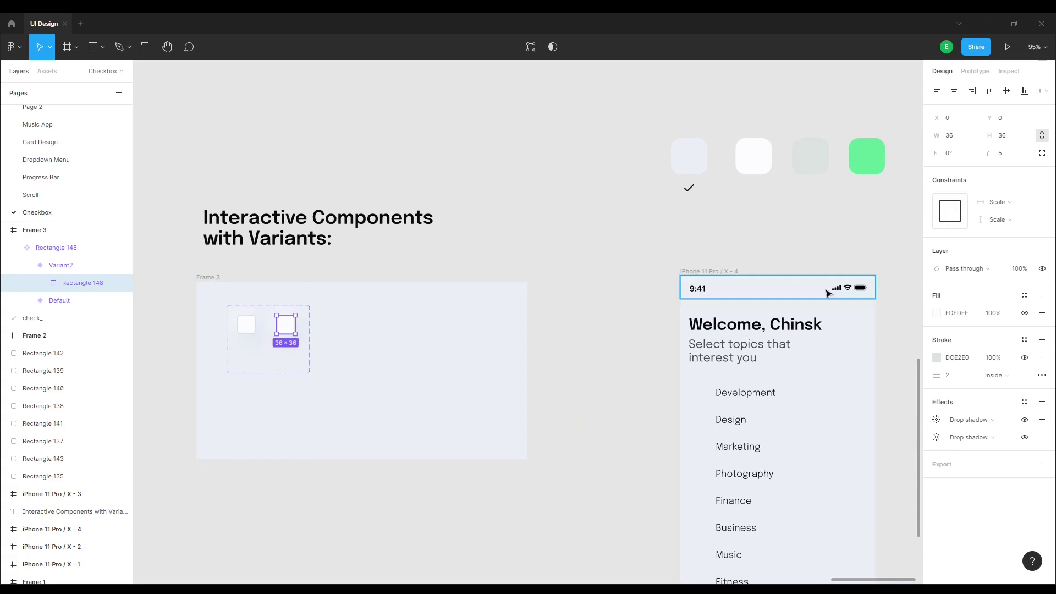
{"action": "left_click", "coordinate": [936, 315]}
{"action": "left_click", "coordinate": [807, 462]}
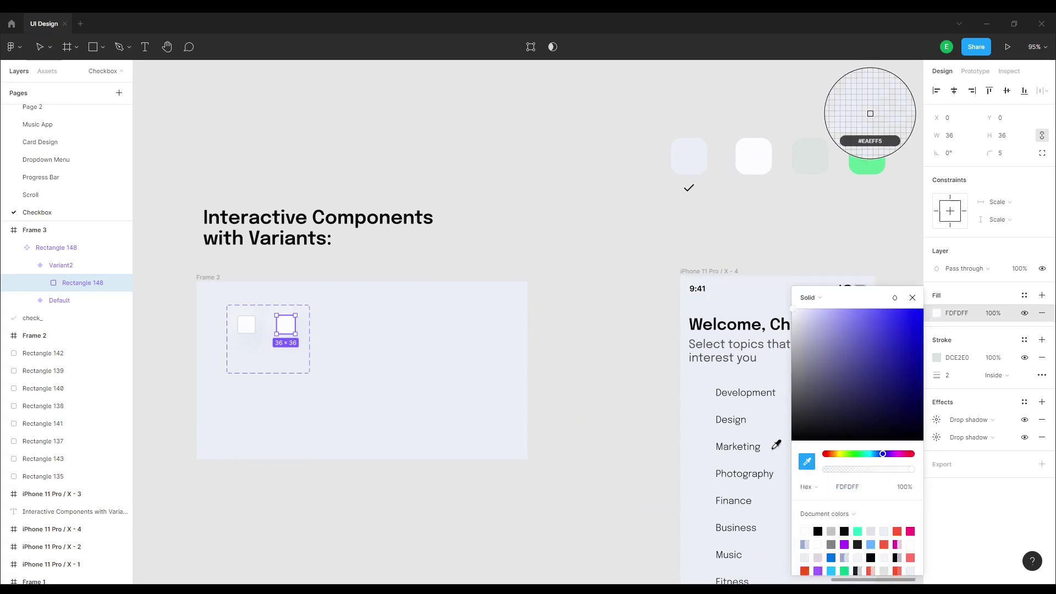
{"action": "left_click", "coordinate": [862, 169]}
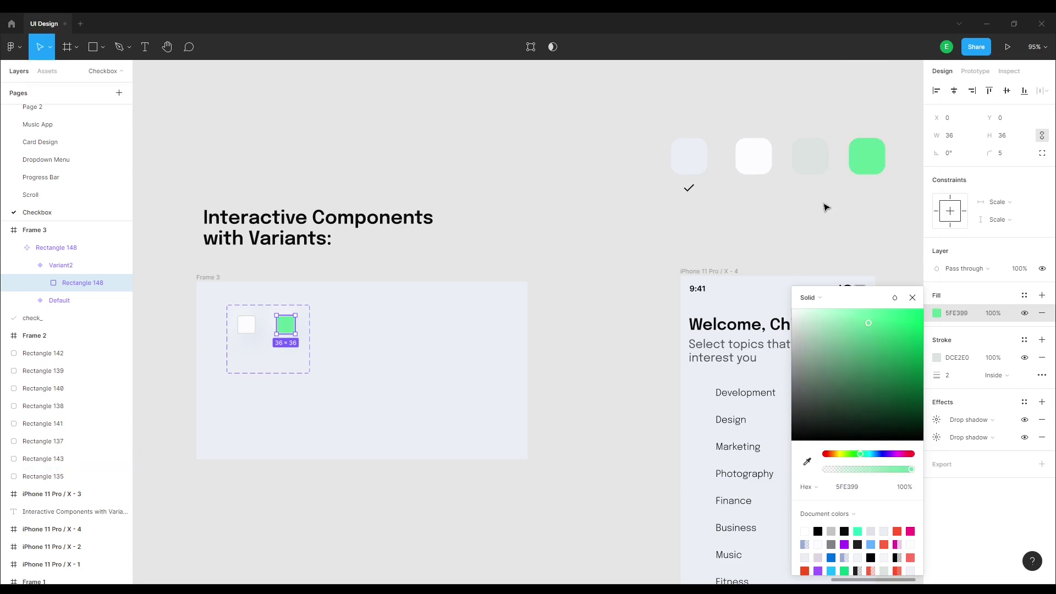
{"action": "left_click", "coordinate": [358, 354]}
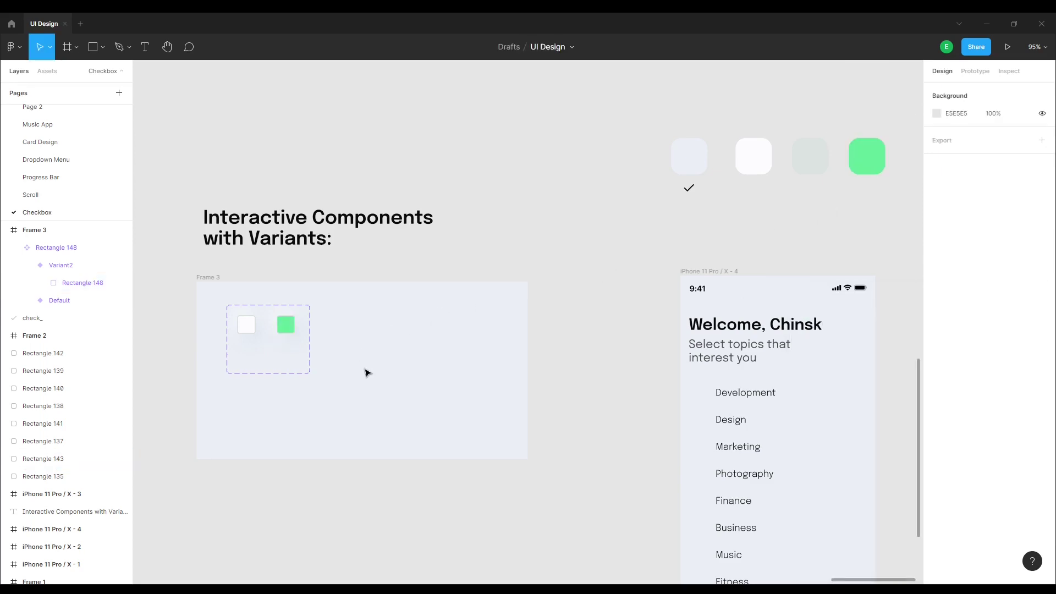
Give Variant2's rectangle a near-white FDFDFF border sampled from the white checkbox
{"action": "scroll", "coordinate": [247, 337], "scroll_direction": "up", "scroll_amount": 4}
{"action": "scroll", "coordinate": [258, 336], "scroll_direction": "up", "scroll_amount": 1}
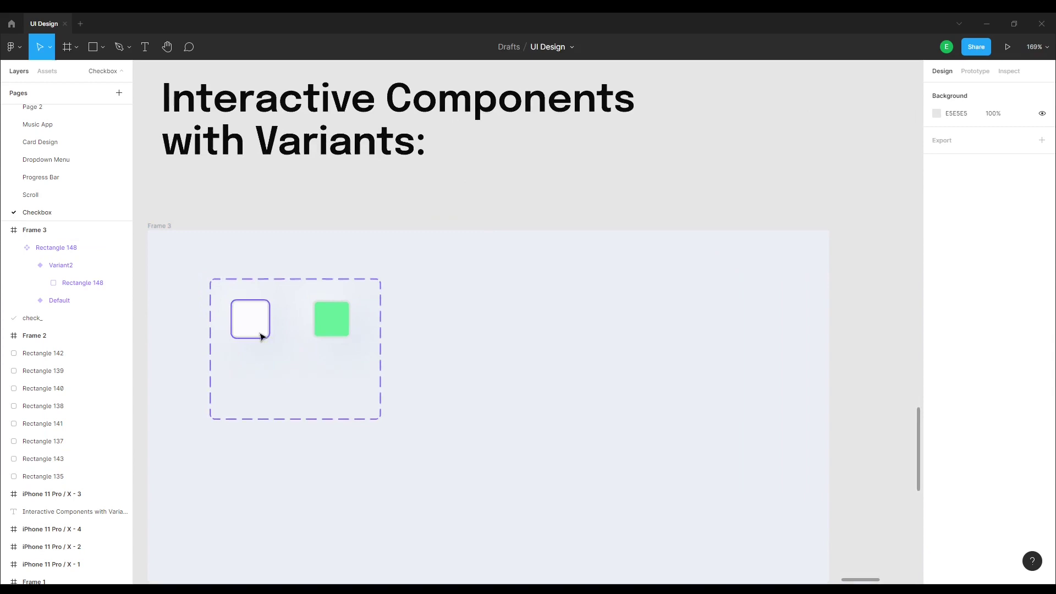
{"action": "left_click", "coordinate": [337, 322]}
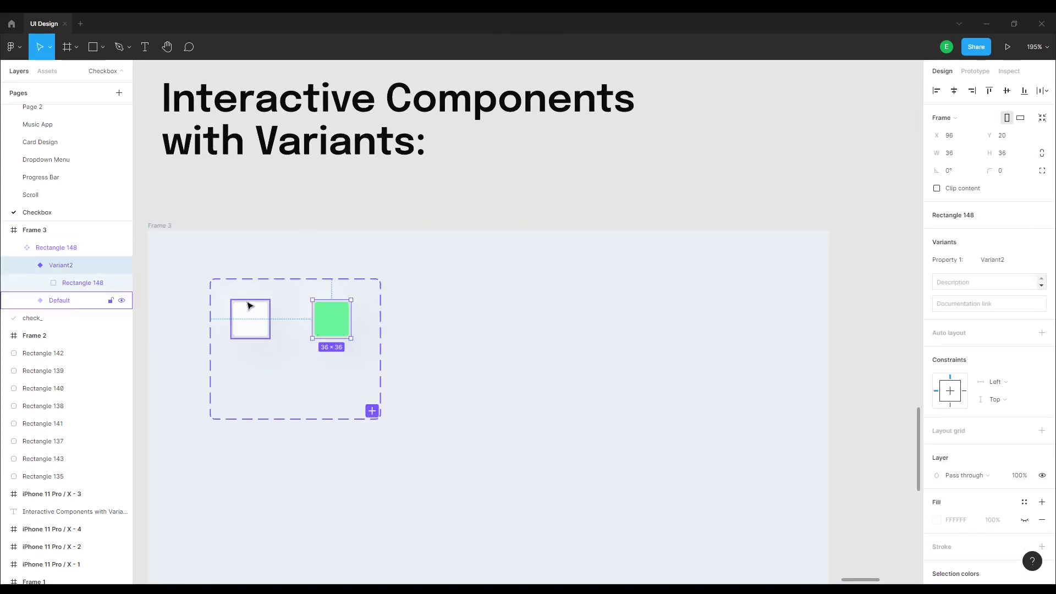
{"action": "left_click", "coordinate": [78, 283]}
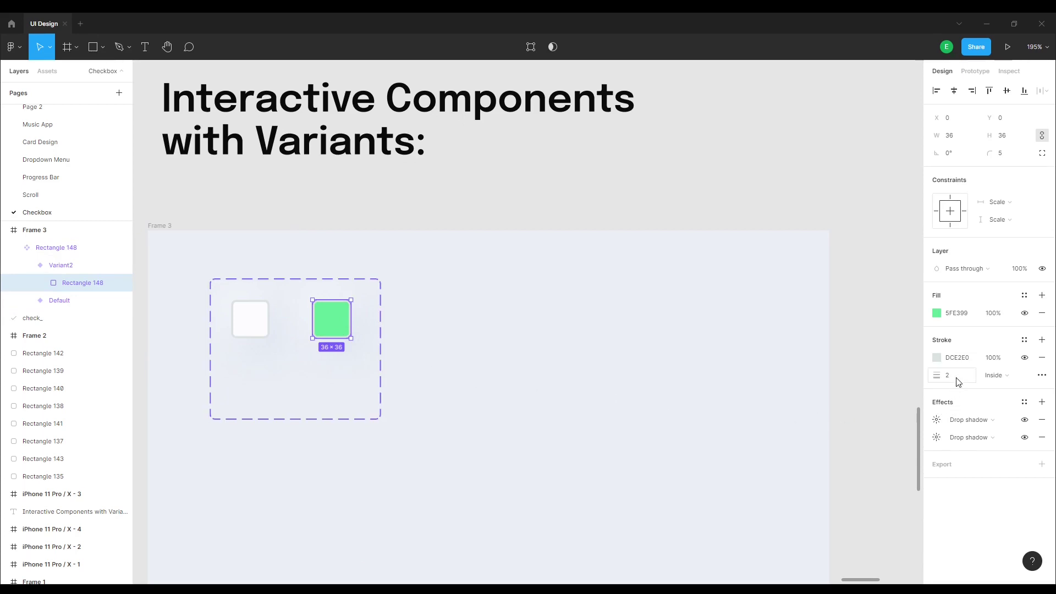
{"action": "left_click", "coordinate": [938, 358]}
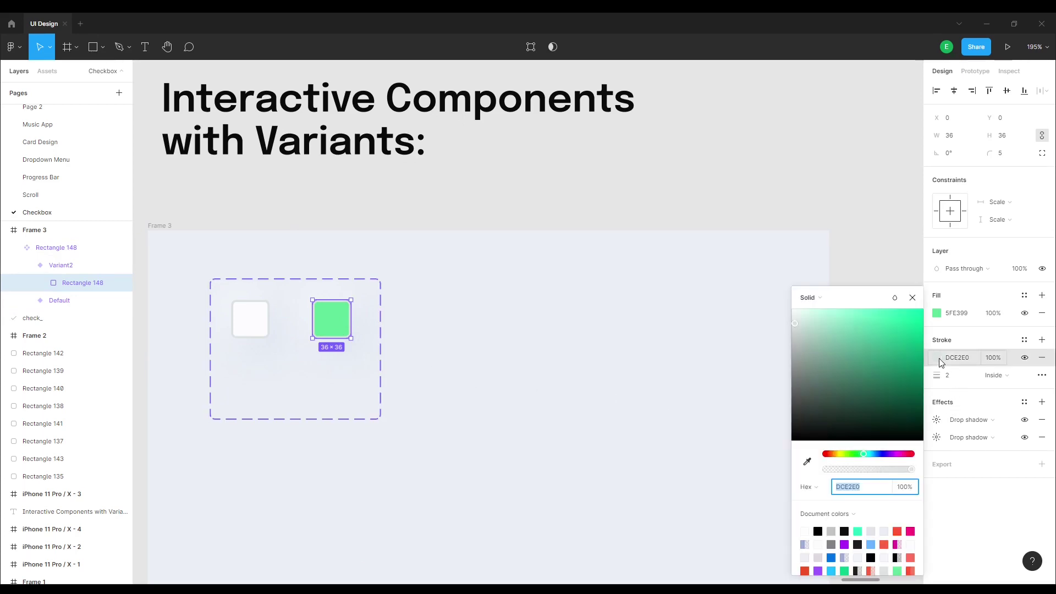
{"action": "left_click", "coordinate": [807, 462]}
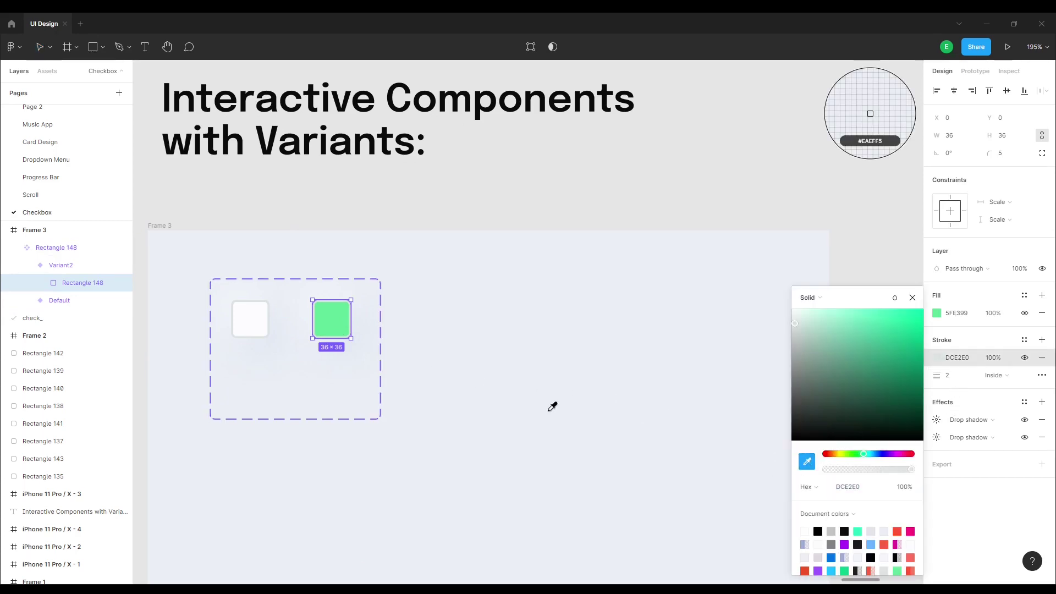
{"action": "left_click", "coordinate": [254, 324]}
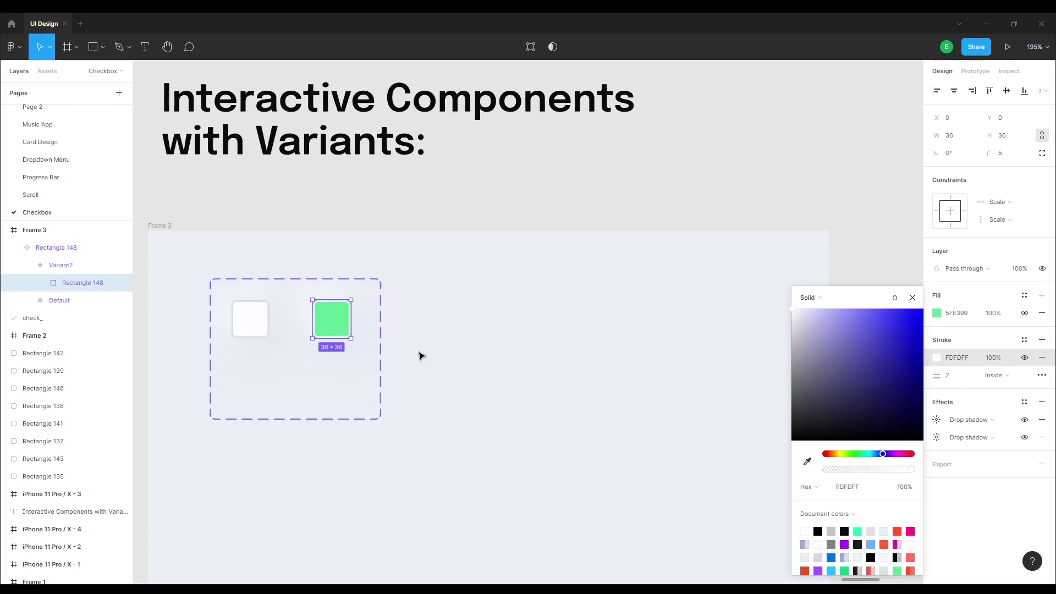
{"action": "left_click", "coordinate": [454, 385]}
{"action": "left_click", "coordinate": [431, 294]}
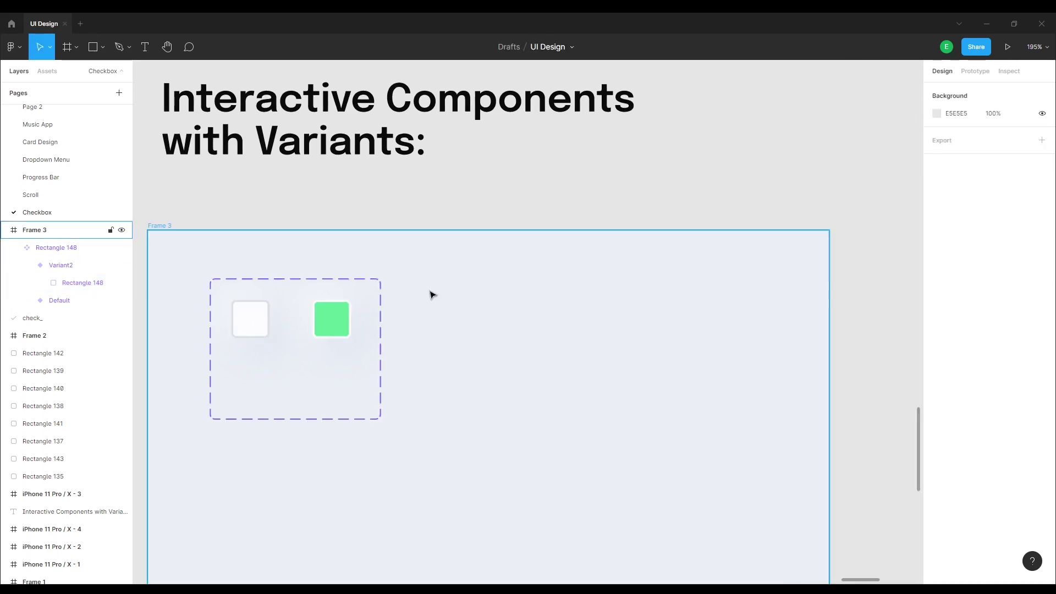
{"action": "scroll", "coordinate": [431, 294], "scroll_direction": "down", "scroll_amount": 3}
Move the checkmark vector into the green Variant2 box and nudge it into position
{"action": "key", "text": "Escape"}
{"action": "scroll", "coordinate": [546, 304], "scroll_direction": "down", "scroll_amount": 2}
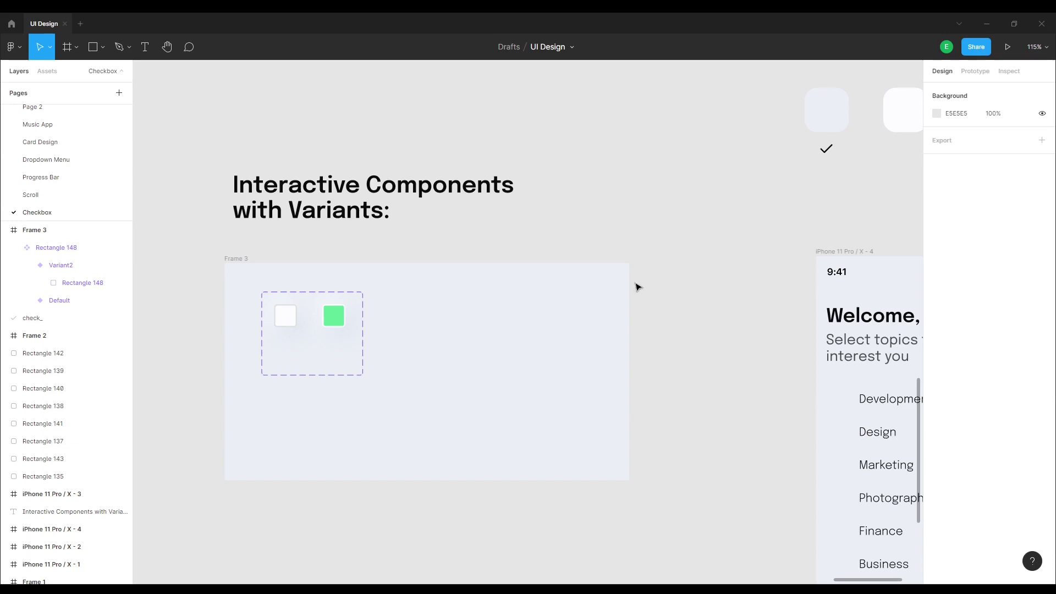
{"action": "left_click", "coordinate": [825, 147]}
{"action": "scroll", "coordinate": [825, 151], "scroll_direction": "up", "scroll_amount": 3}
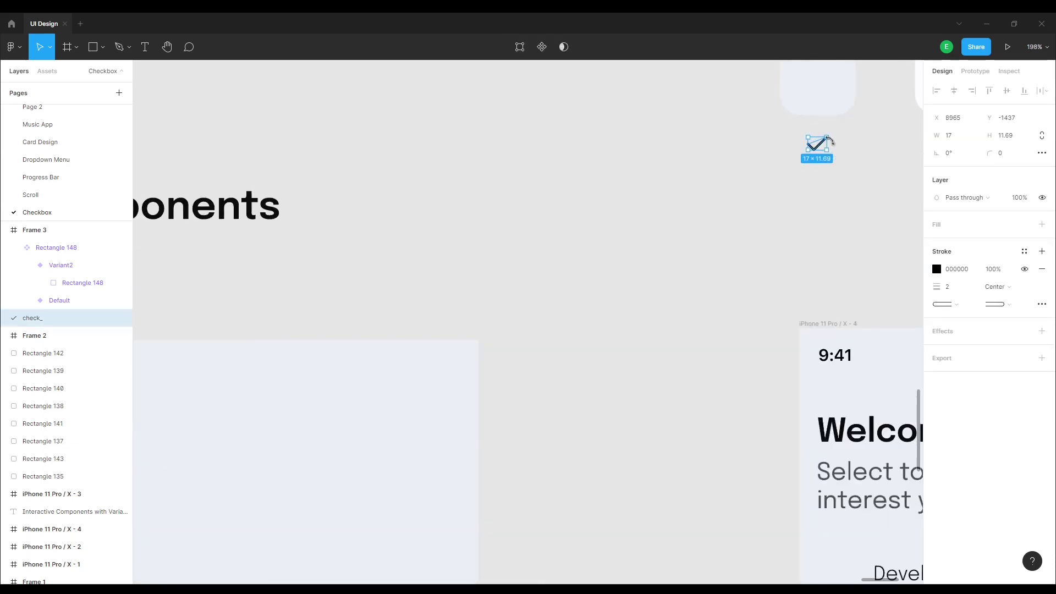
{"action": "mouse_move", "coordinate": [820, 147]}
{"action": "left_mouse_down"}
{"action": "mouse_move", "coordinate": [163, 407]}
{"action": "mouse_move", "coordinate": [410, 432]}
{"action": "left_mouse_up"}
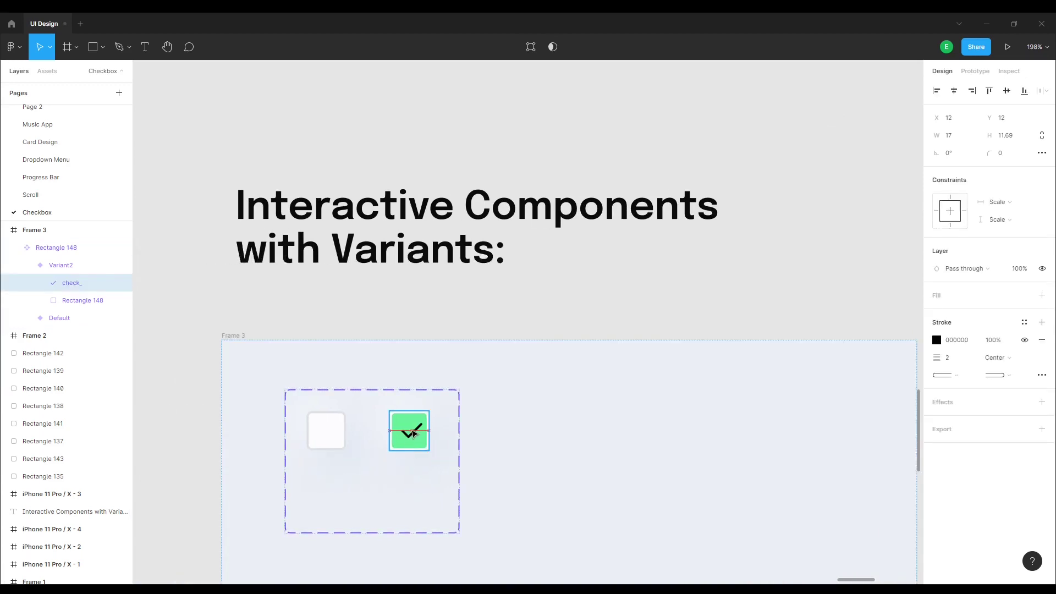
{"action": "scroll", "coordinate": [415, 433], "scroll_direction": "up", "scroll_amount": 3}
{"action": "scroll", "coordinate": [417, 432], "scroll_direction": "up", "scroll_amount": 5}
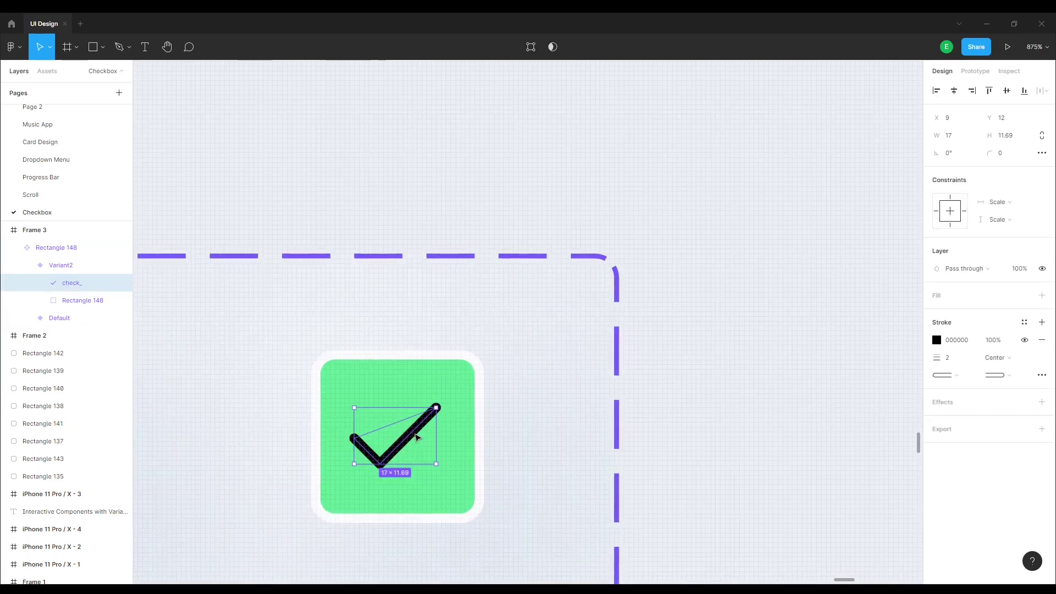
{"action": "left_click_drag", "start_coordinate": [416, 433], "coordinate": [420, 434]}
{"action": "key", "text": "Left"}
{"action": "key", "text": "Up"}
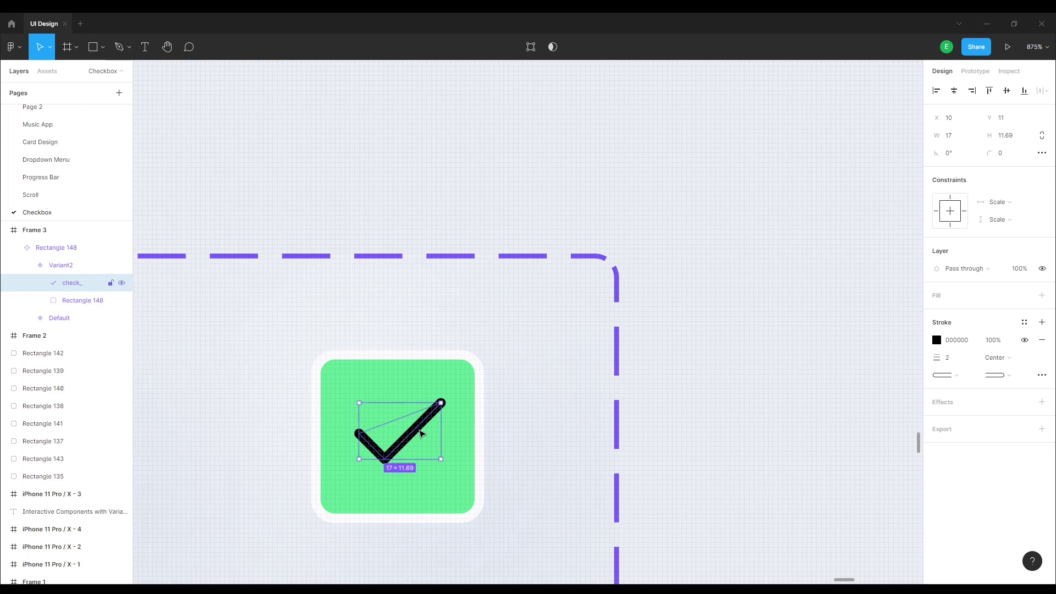
{"action": "key", "text": "Escape"}
{"action": "scroll", "coordinate": [550, 450], "scroll_direction": "down", "scroll_amount": 5}
{"action": "key", "text": "Escape"}
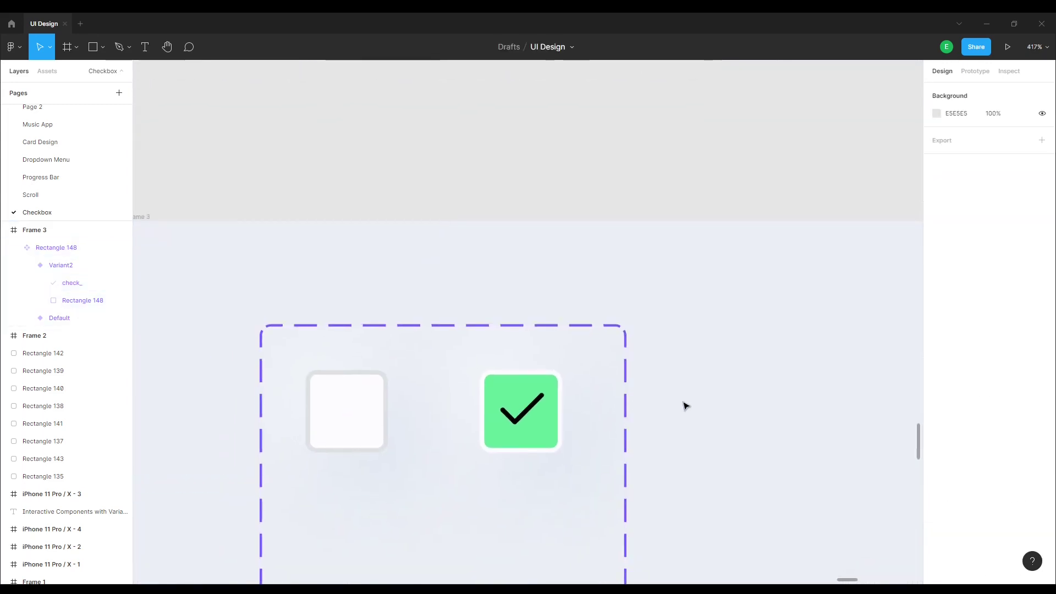
Colour the checkmark's stroke near-white FDFDFF with the eyedropper
{"action": "left_click", "coordinate": [529, 414]}
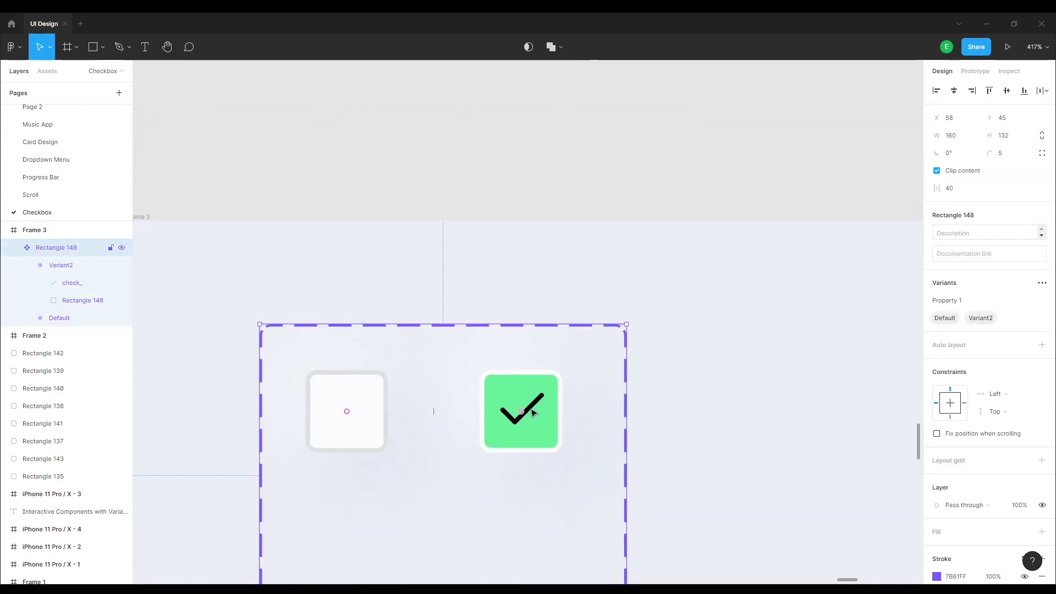
{"action": "left_click", "coordinate": [533, 412]}
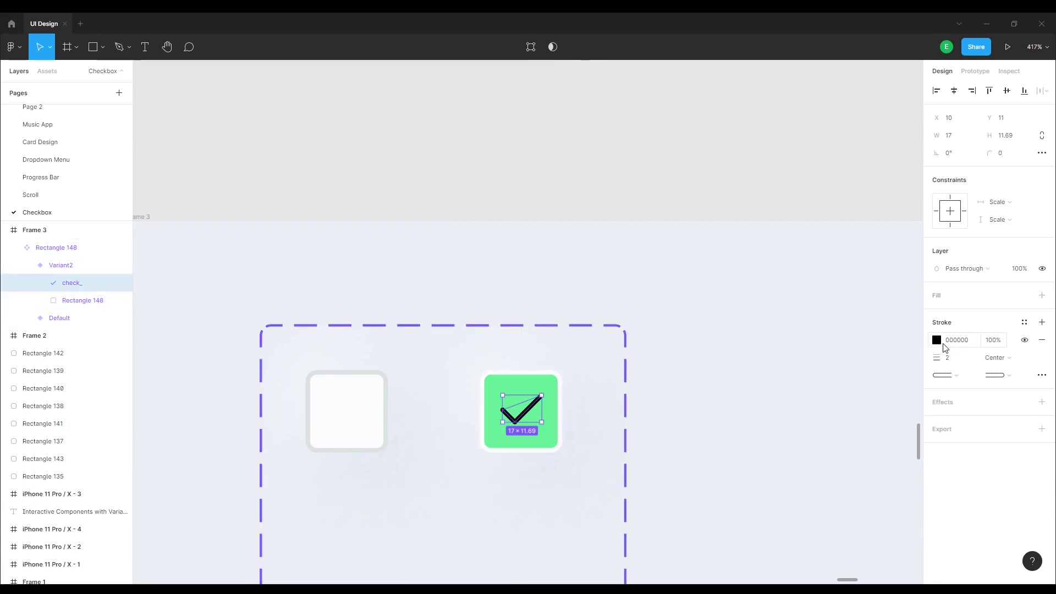
{"action": "left_click", "coordinate": [937, 341]}
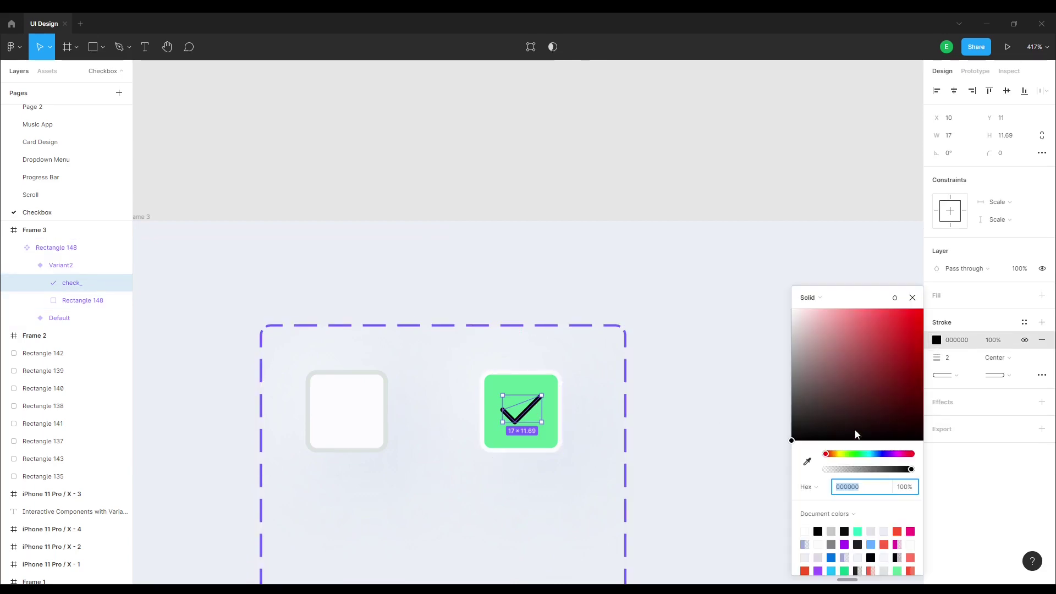
{"action": "left_click", "coordinate": [807, 461]}
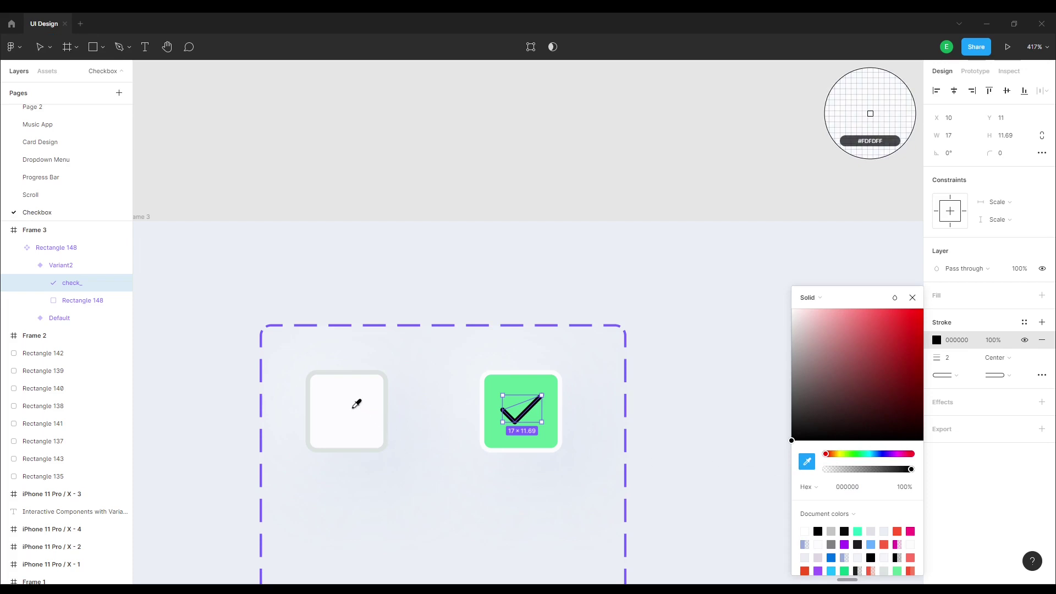
{"action": "left_click", "coordinate": [354, 407]}
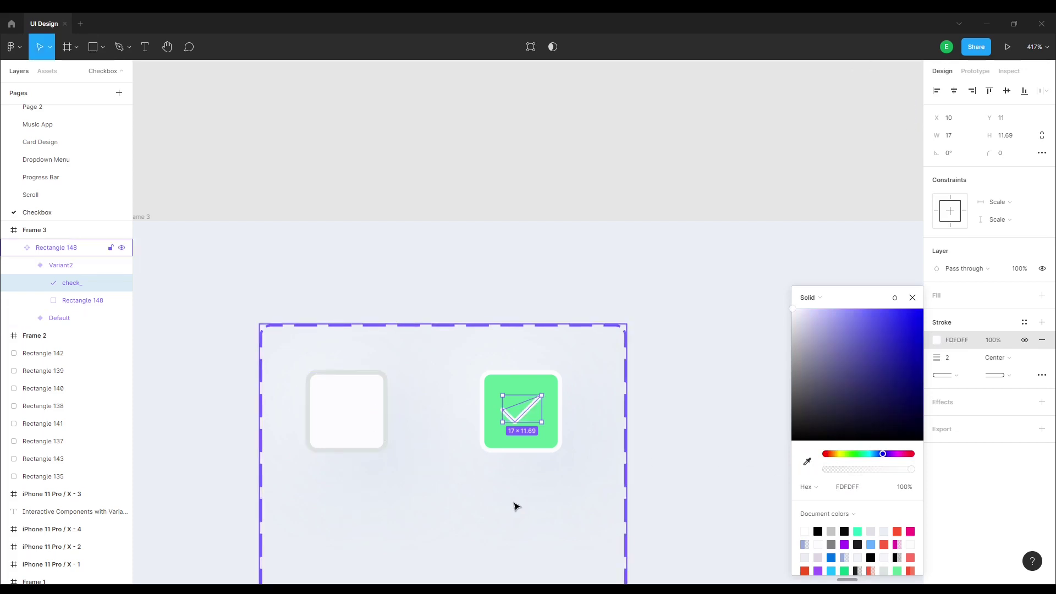
{"action": "left_click", "coordinate": [912, 297]}
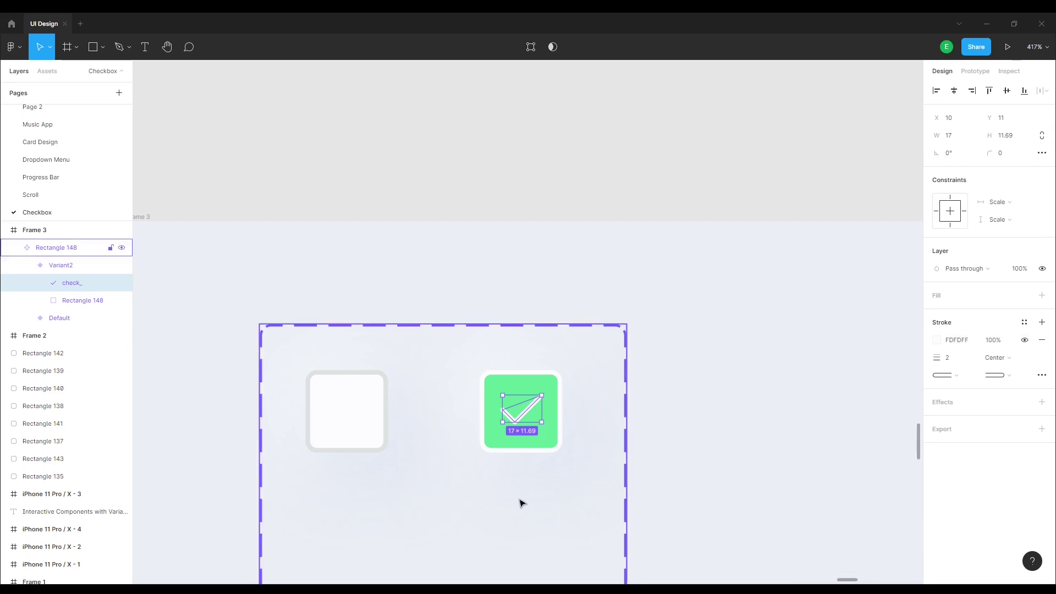
Shrink the checkbox variant set to 160×80 around its two boxes
{"action": "left_click", "coordinate": [517, 507]}
{"action": "scroll", "coordinate": [632, 451], "scroll_direction": "down", "scroll_amount": 3}
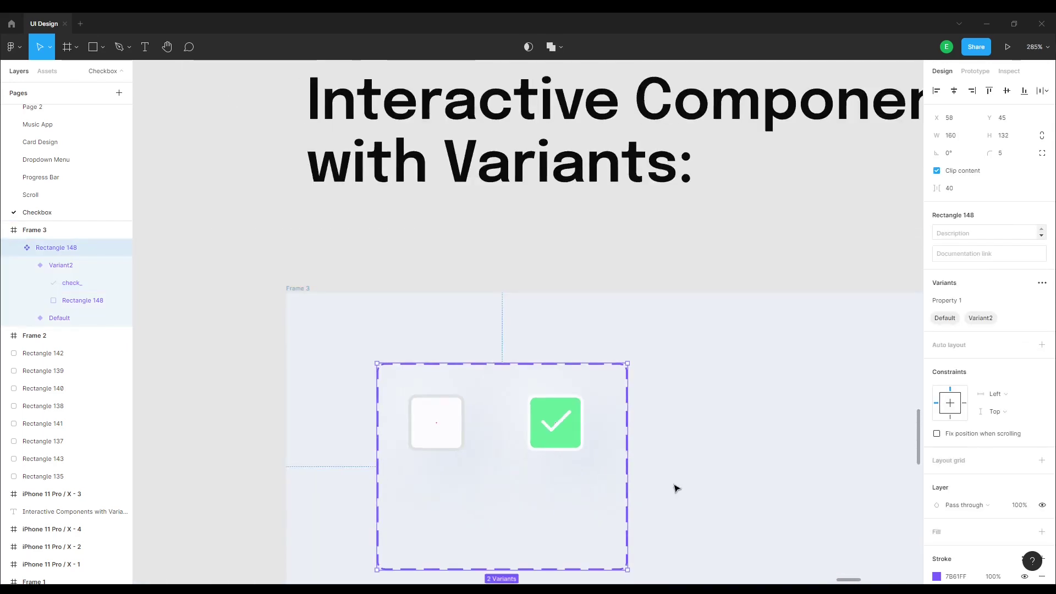
{"action": "scroll", "coordinate": [676, 488], "scroll_direction": "down", "scroll_amount": 1}
{"action": "mouse_move", "coordinate": [579, 529]}
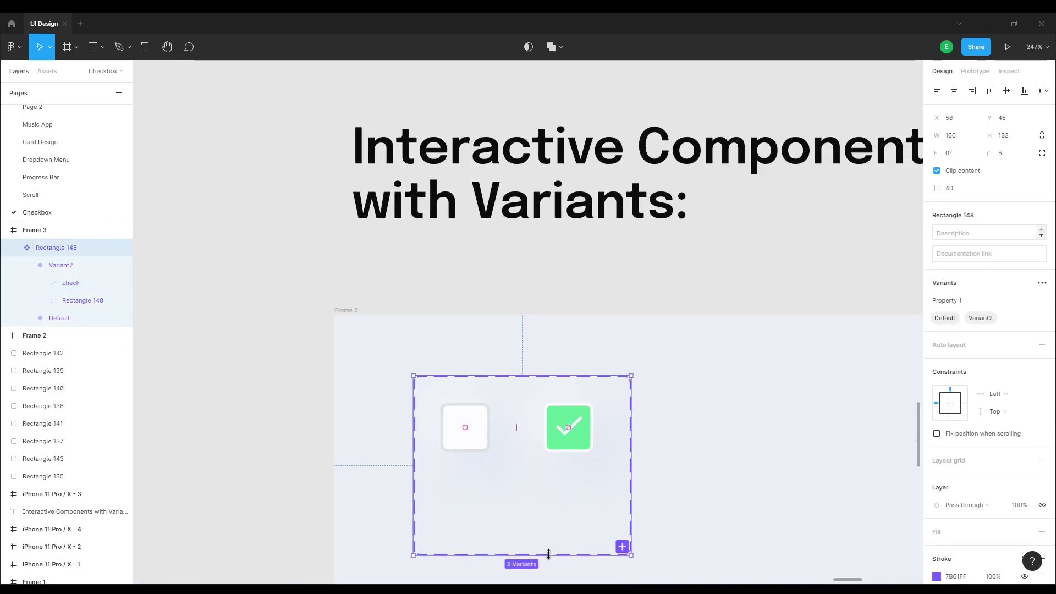
{"action": "left_click_drag", "start_coordinate": [548, 554], "coordinate": [616, 474]}
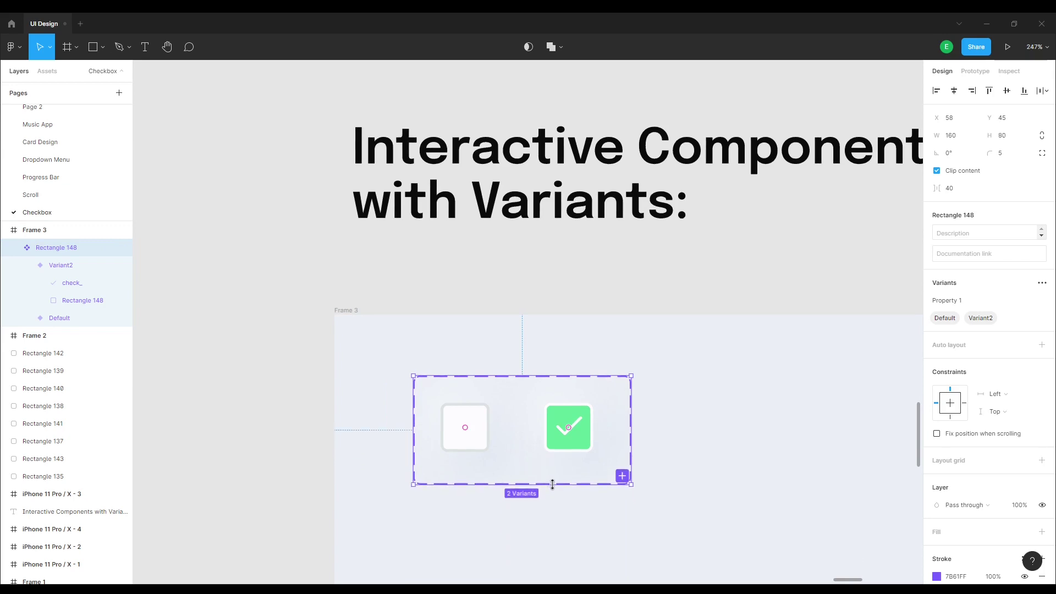
Drag Frame 3's bottom edge up to fit closely around the two checkbox variants
{"action": "left_click", "coordinate": [762, 443]}
{"action": "scroll", "coordinate": [733, 443], "scroll_direction": "down", "scroll_amount": 5}
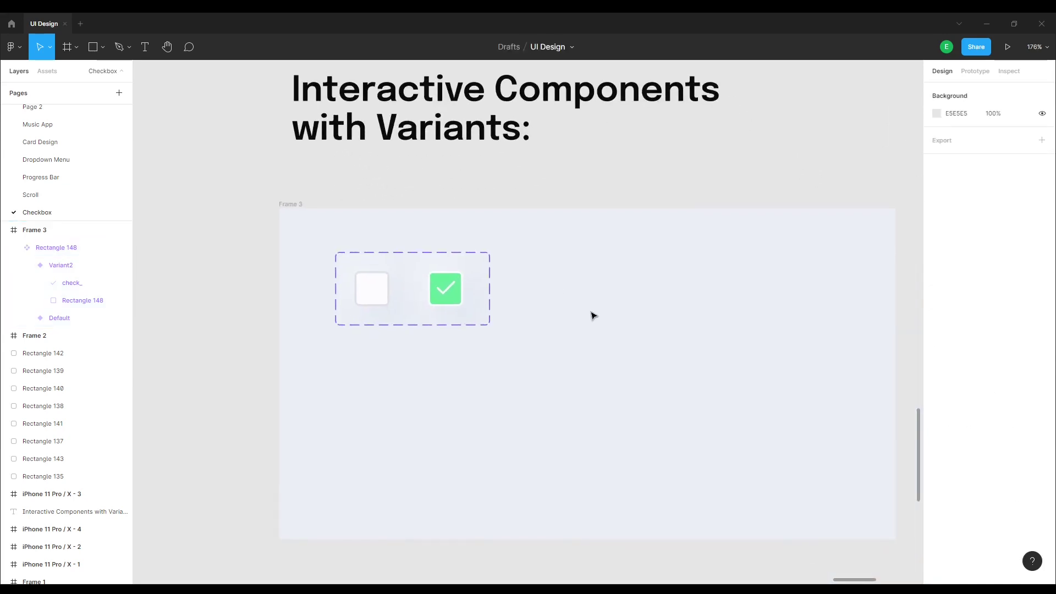
{"action": "left_click", "coordinate": [309, 208]}
{"action": "left_click_drag", "start_coordinate": [604, 529], "coordinate": [610, 373]}
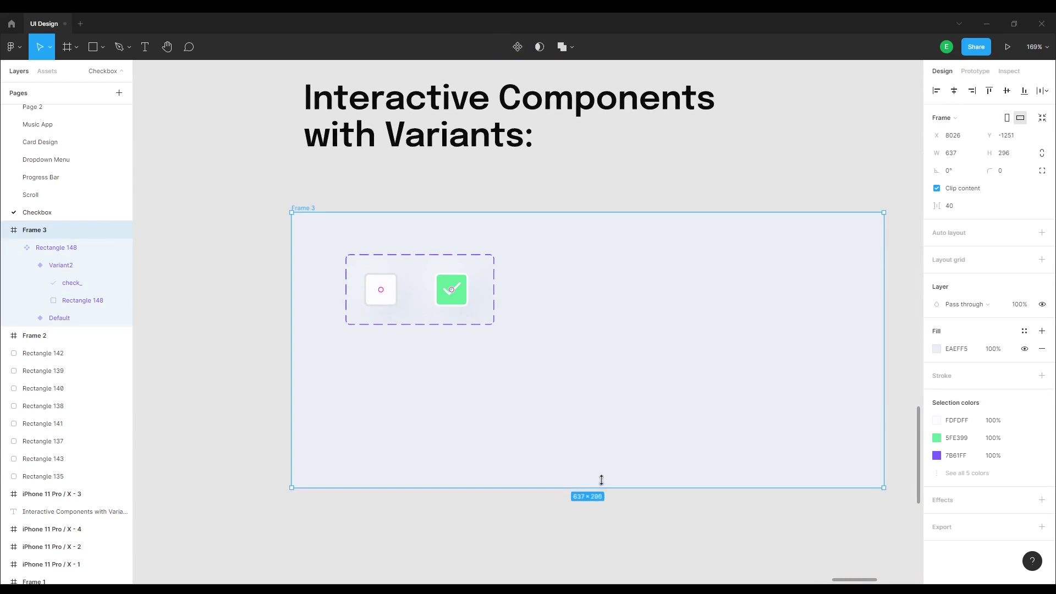
{"action": "left_click", "coordinate": [688, 456]}
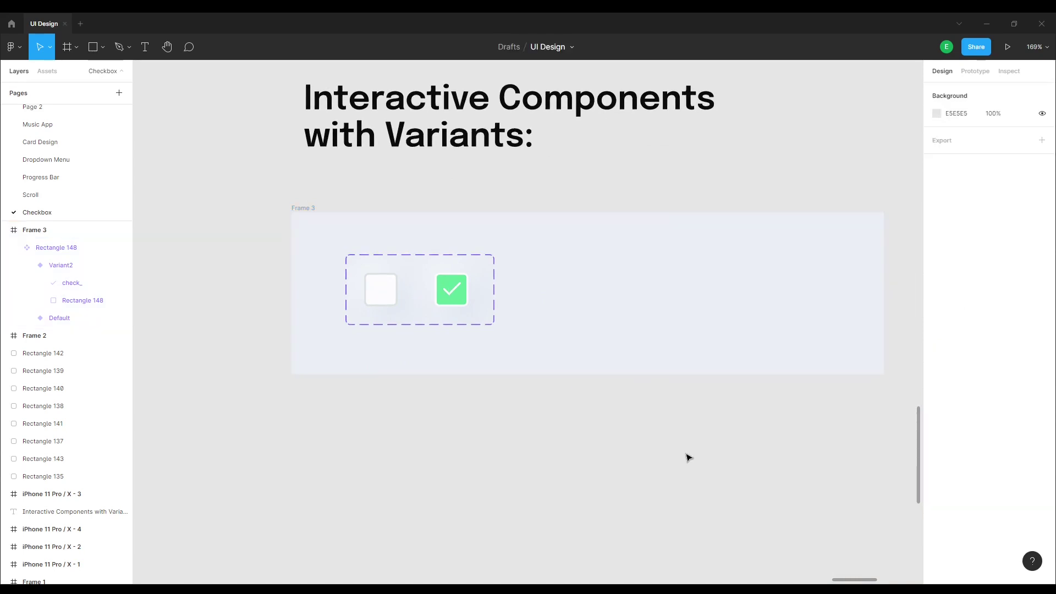
{"action": "scroll", "coordinate": [659, 457], "scroll_direction": "down", "scroll_amount": 2}
{"action": "scroll", "coordinate": [638, 459], "scroll_direction": "right", "scroll_amount": 2}
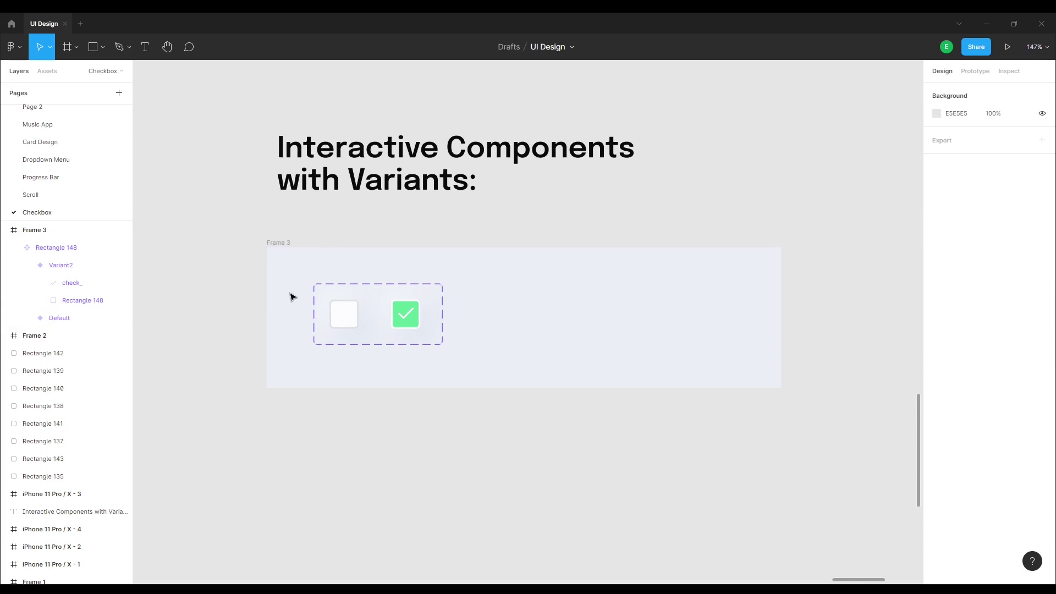
{"action": "scroll", "coordinate": [207, 271], "scroll_direction": "left", "scroll_amount": 2}
{"action": "scroll", "coordinate": [309, 308], "scroll_direction": "up", "scroll_amount": 5}
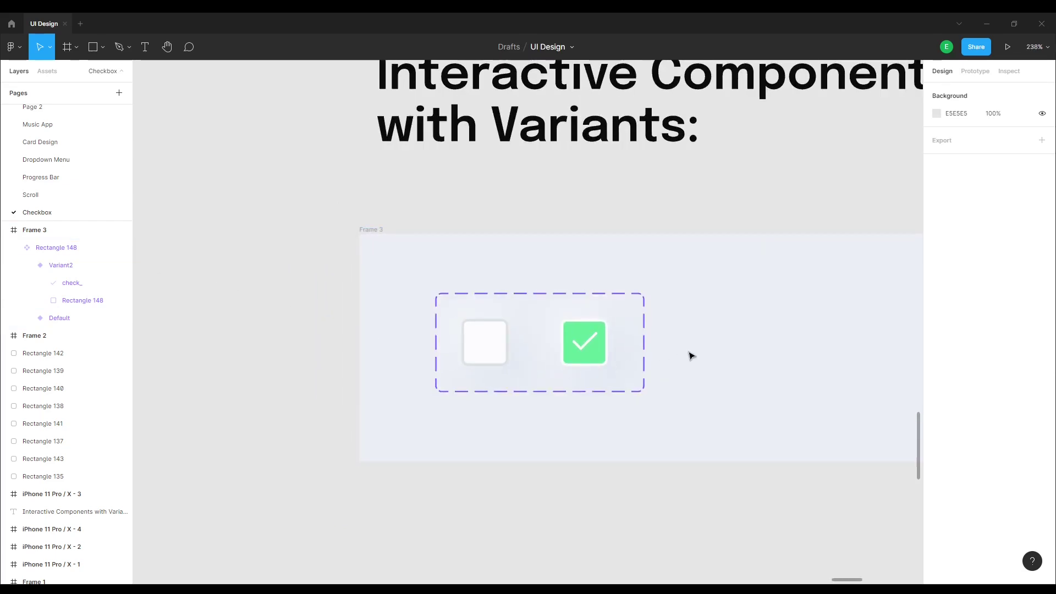
{"action": "scroll", "coordinate": [692, 355], "scroll_direction": "down", "scroll_amount": 1}
{"action": "scroll", "coordinate": [692, 356], "scroll_direction": "right", "scroll_amount": 1}
{"action": "scroll", "coordinate": [660, 342], "scroll_direction": "up", "scroll_amount": 2}
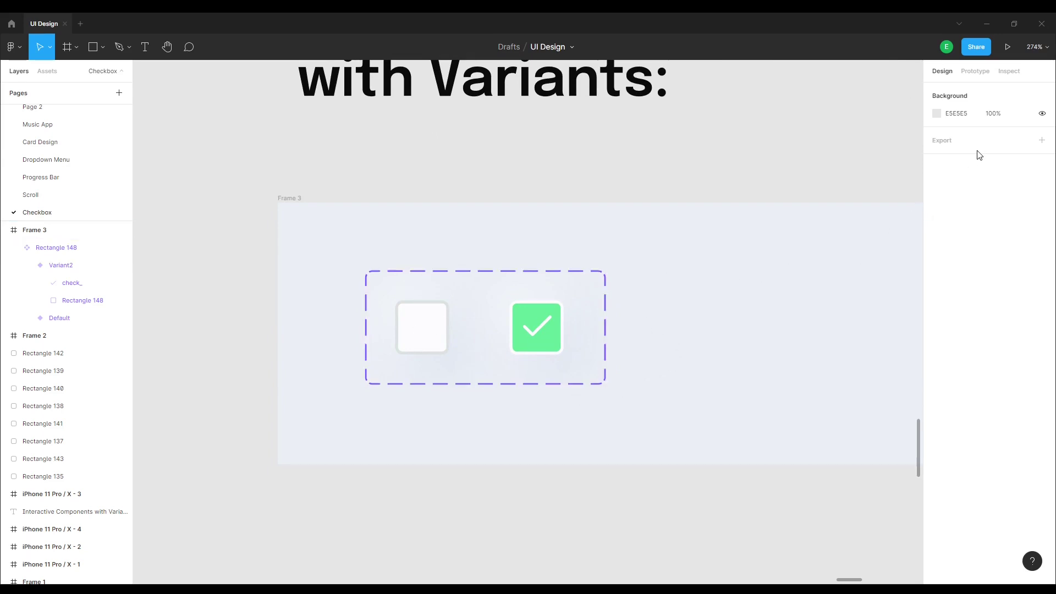
In prototype mode, connect the empty Default checkbox to the checked Variant2
{"action": "left_click", "coordinate": [979, 73]}
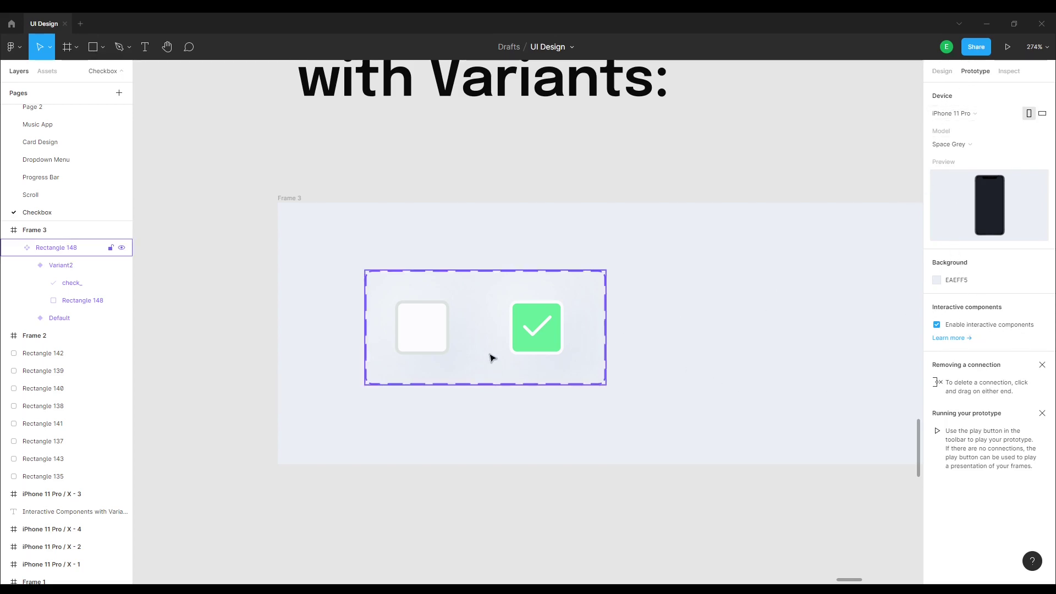
{"action": "left_click", "coordinate": [424, 335]}
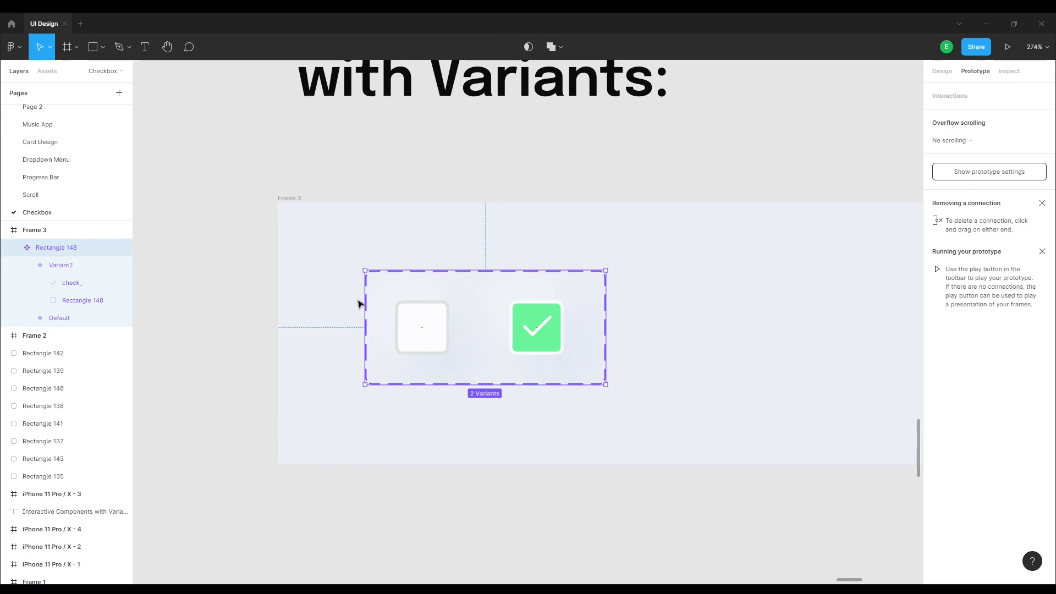
{"action": "left_click", "coordinate": [438, 320]}
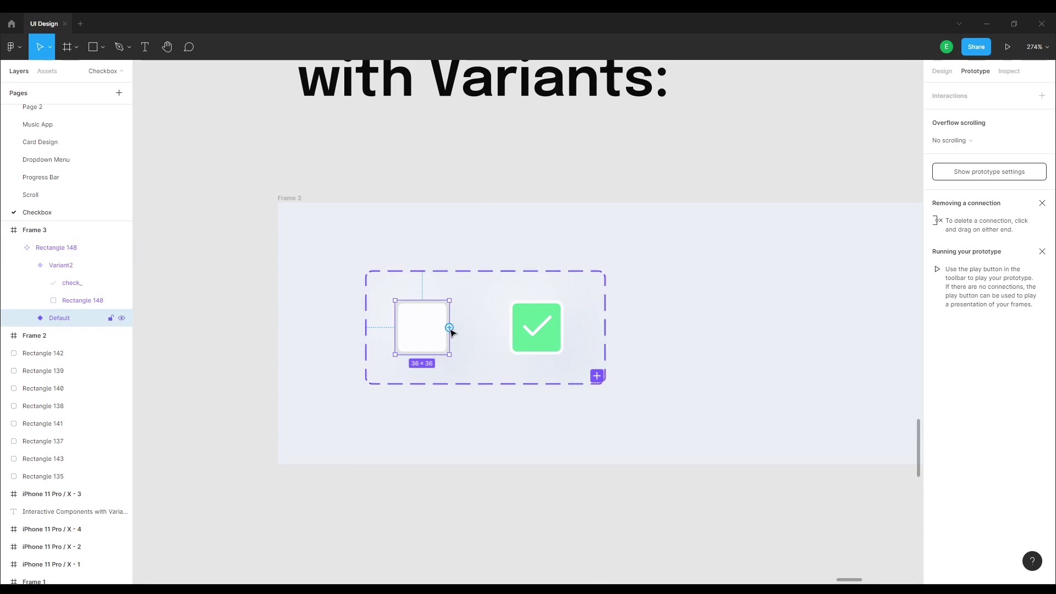
{"action": "left_click_drag", "start_coordinate": [449, 327], "coordinate": [514, 328]}
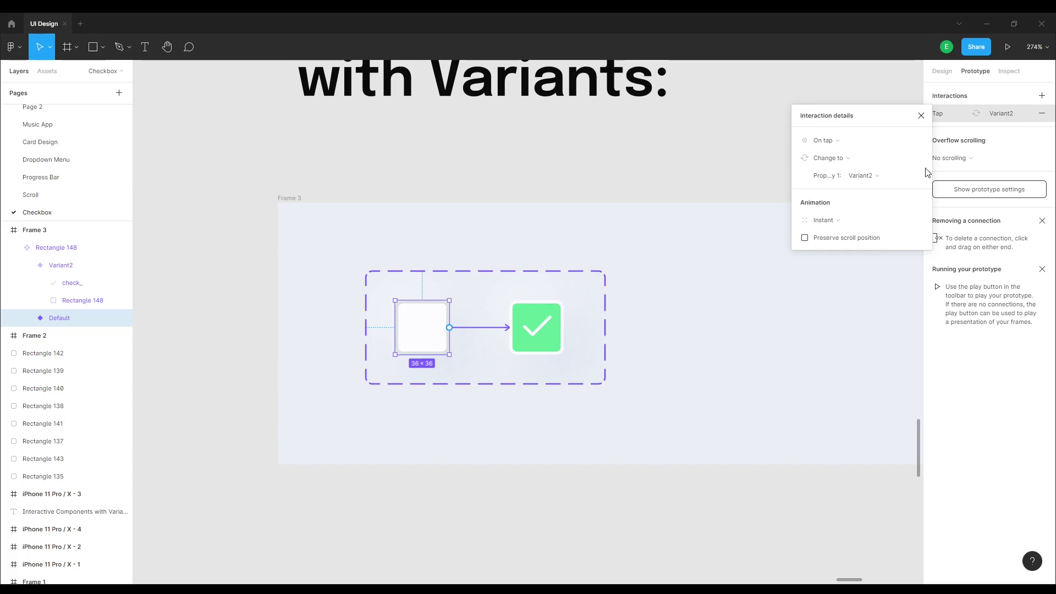
Set the interaction to On tap, Change to, with Smart animate ease-out 300ms
{"action": "left_click", "coordinate": [842, 142]}
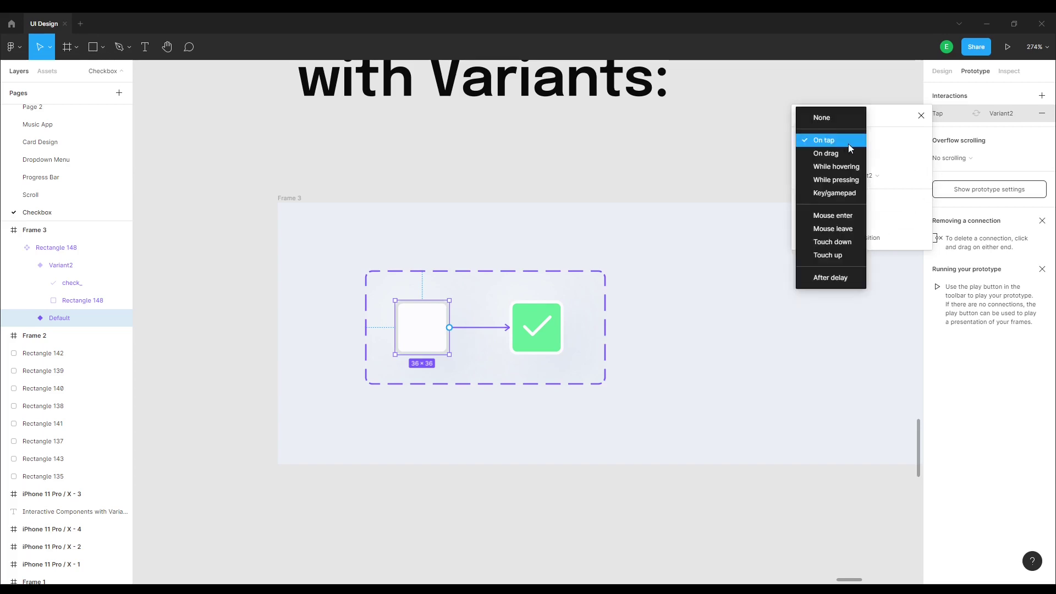
{"action": "left_click", "coordinate": [834, 141]}
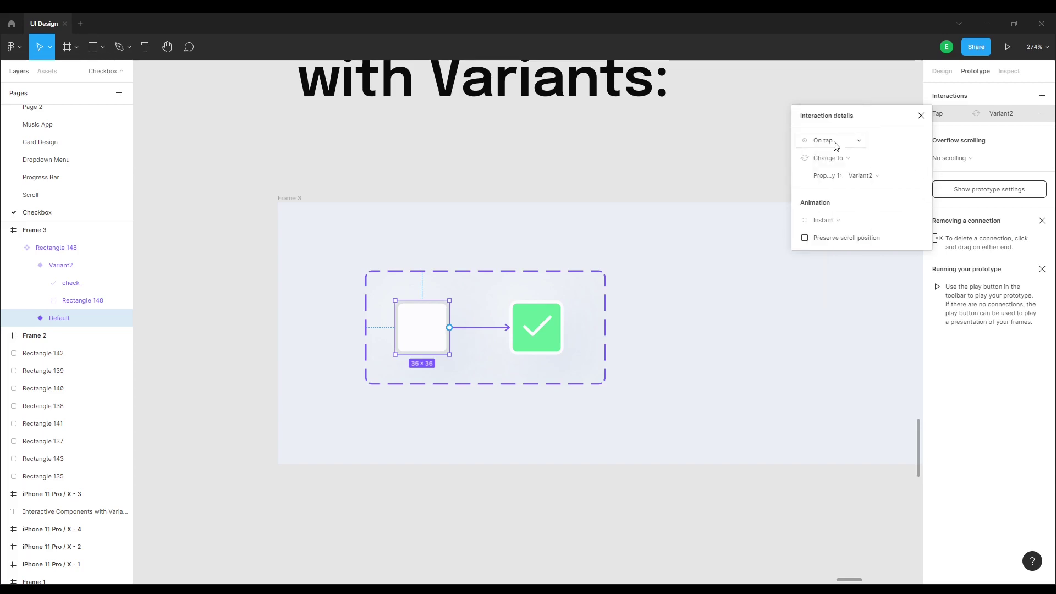
{"action": "left_click", "coordinate": [851, 143]}
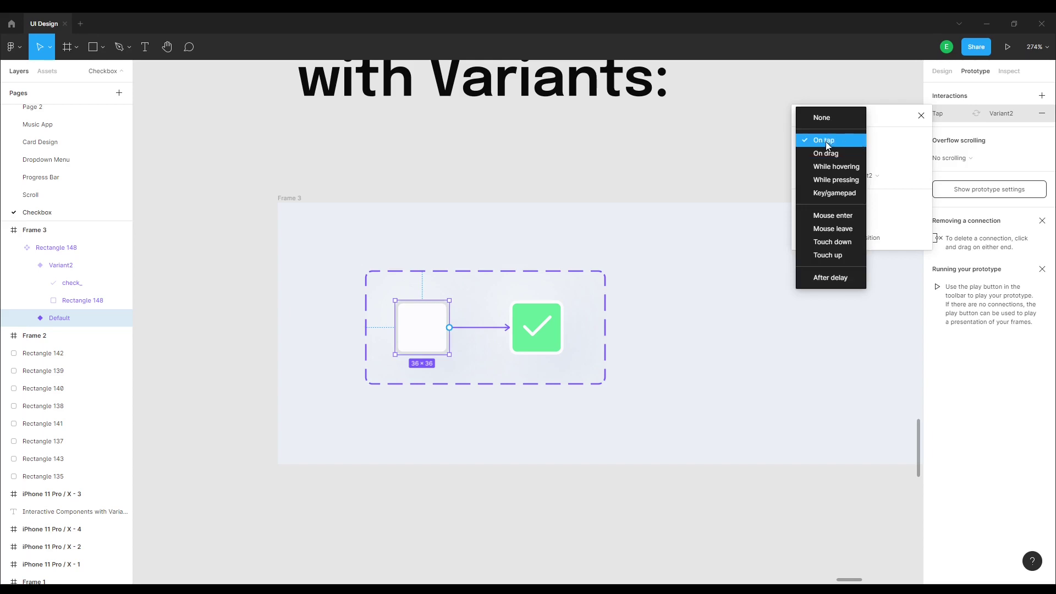
{"action": "left_click", "coordinate": [826, 143]}
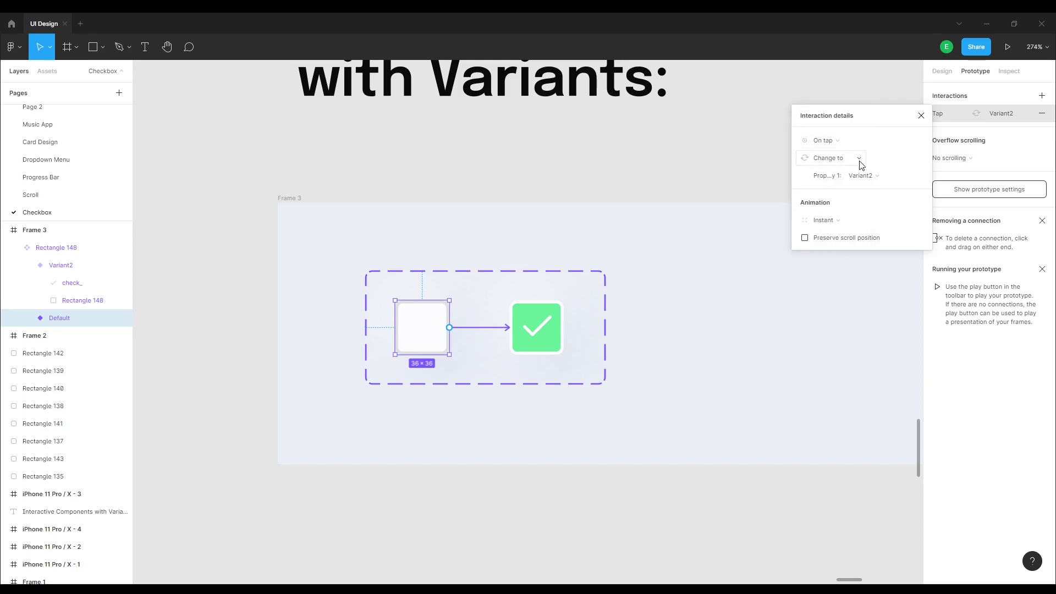
{"action": "left_click", "coordinate": [859, 160]}
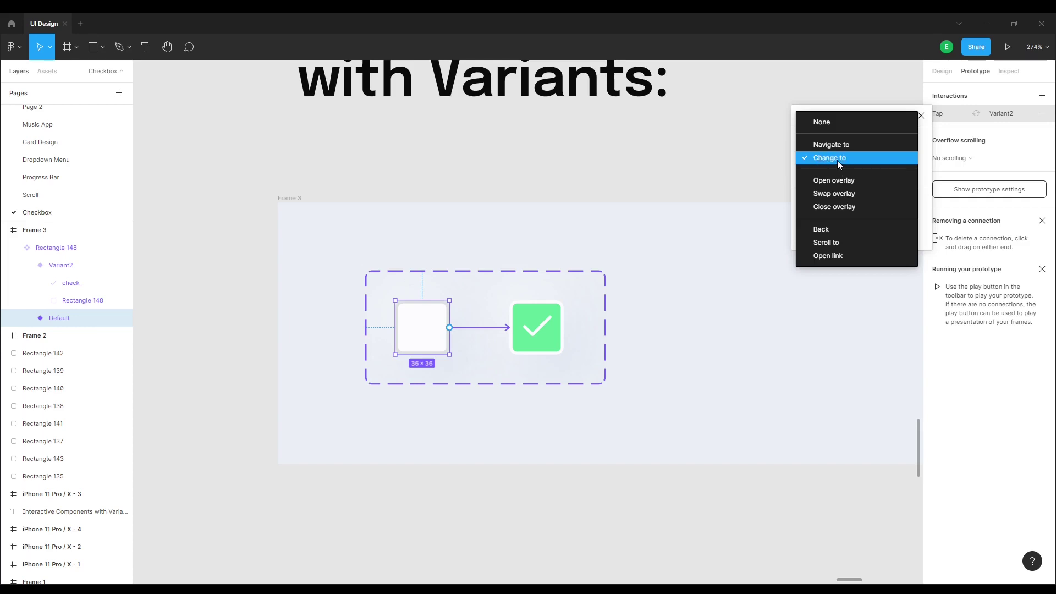
{"action": "left_click", "coordinate": [837, 160]}
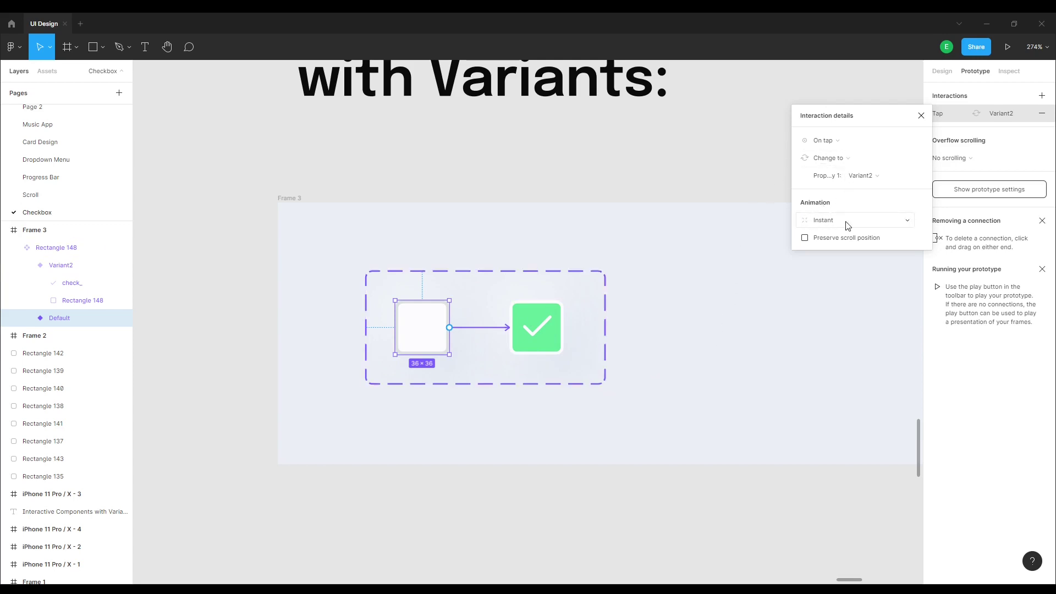
{"action": "left_click", "coordinate": [908, 224]}
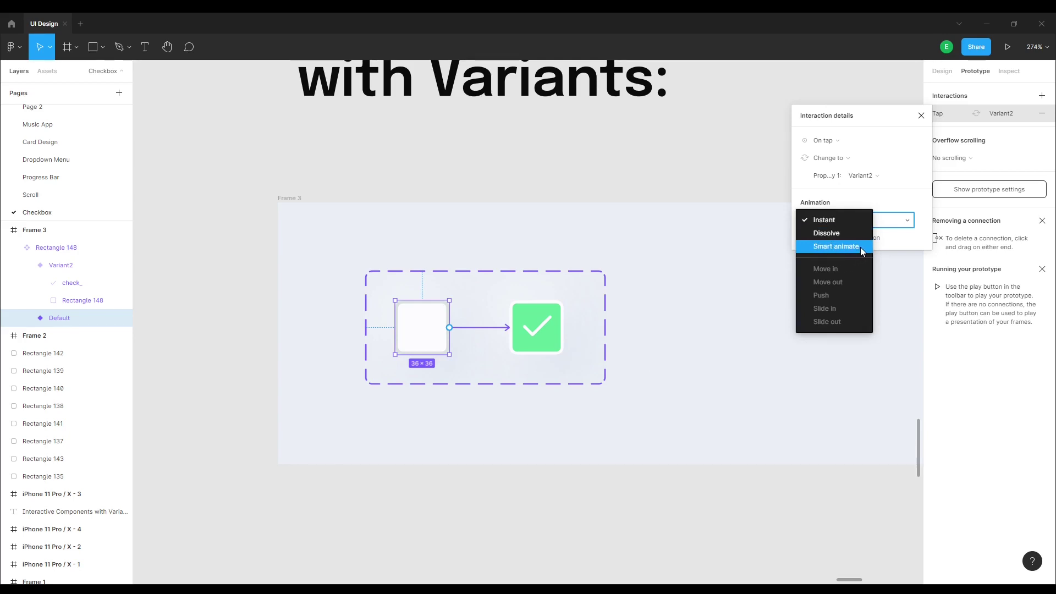
{"action": "left_click", "coordinate": [855, 248]}
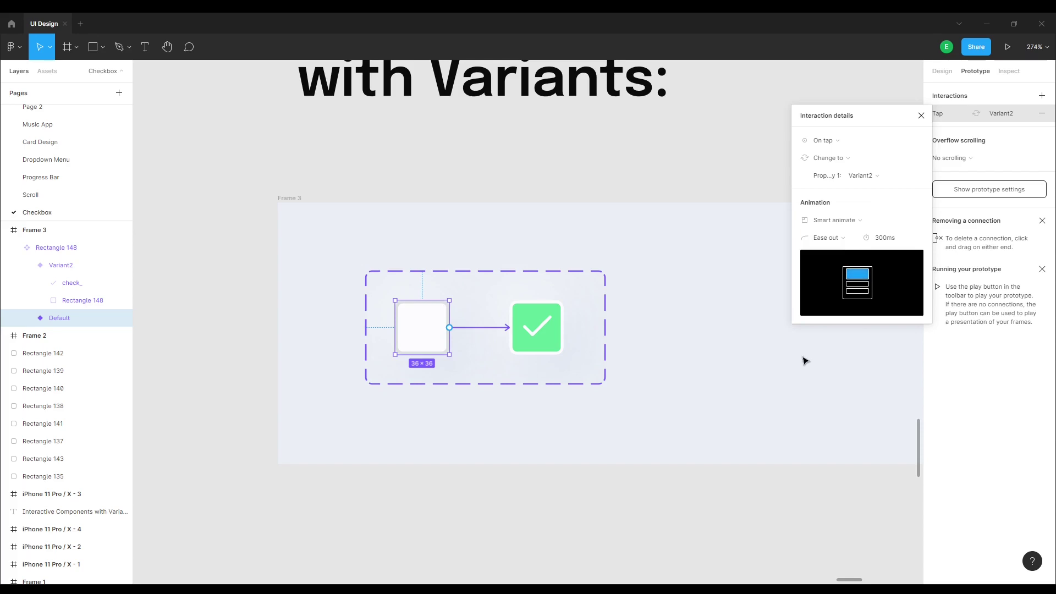
{"action": "left_click", "coordinate": [921, 115]}
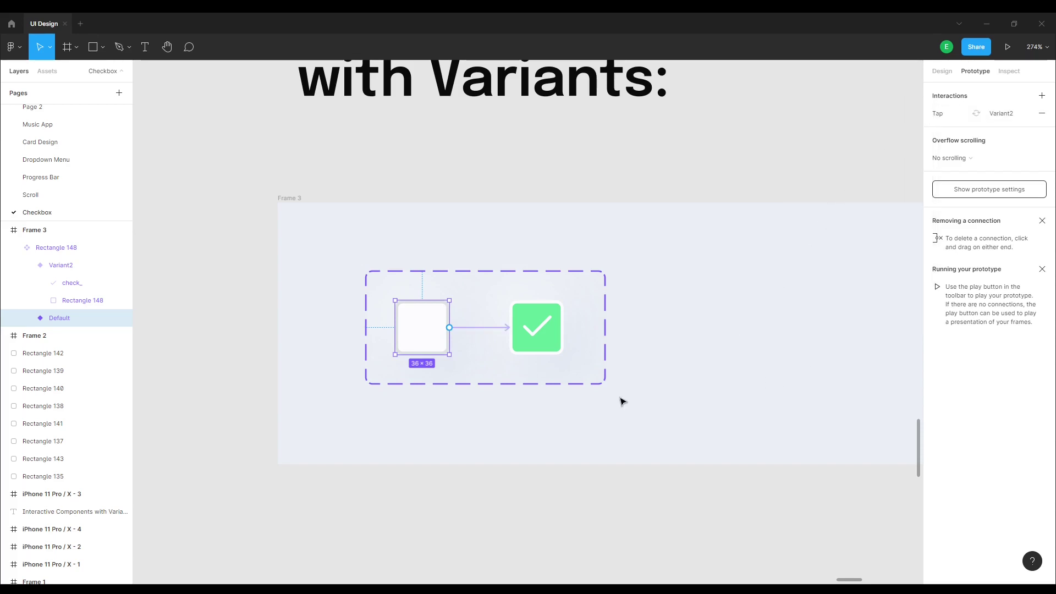
Connect Variant2 back to Default with an On tap, Change to, Smart animate interaction
{"action": "left_click", "coordinate": [555, 342]}
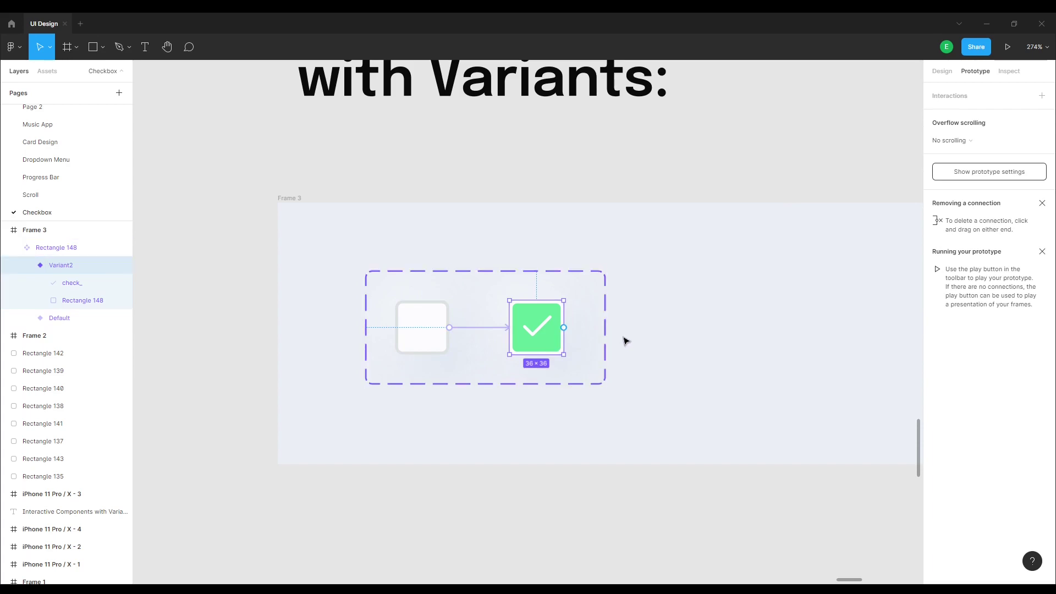
{"action": "mouse_move", "coordinate": [563, 327]}
{"action": "left_mouse_down"}
{"action": "mouse_move", "coordinate": [499, 287]}
{"action": "mouse_move", "coordinate": [440, 327]}
{"action": "left_mouse_up"}
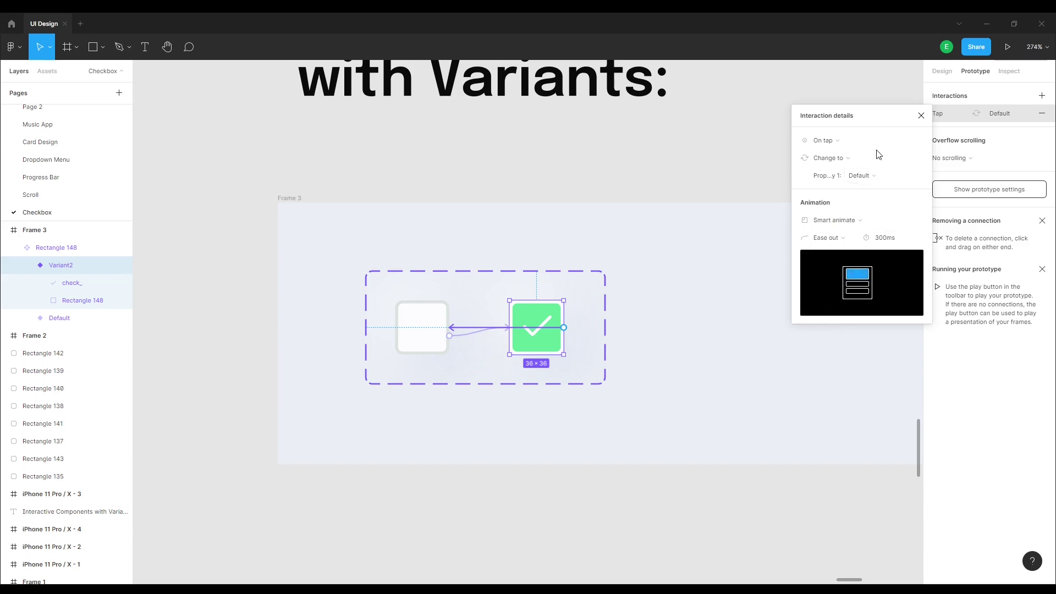
{"action": "left_click", "coordinate": [921, 116]}
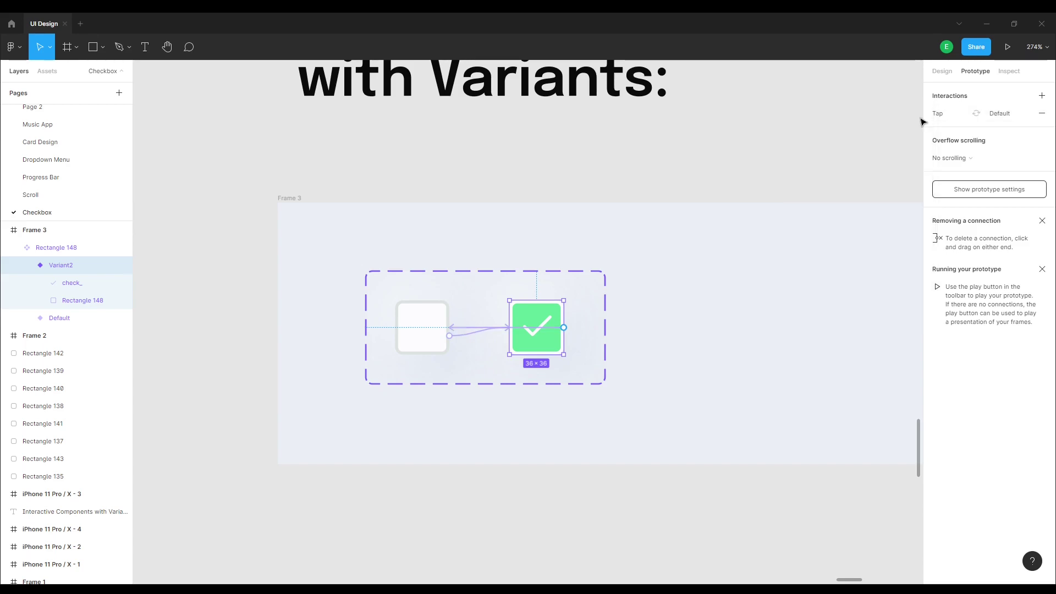
{"action": "left_click", "coordinate": [678, 347]}
{"action": "scroll", "coordinate": [715, 360], "scroll_direction": "down", "scroll_amount": 2, "text": "ctrl"}
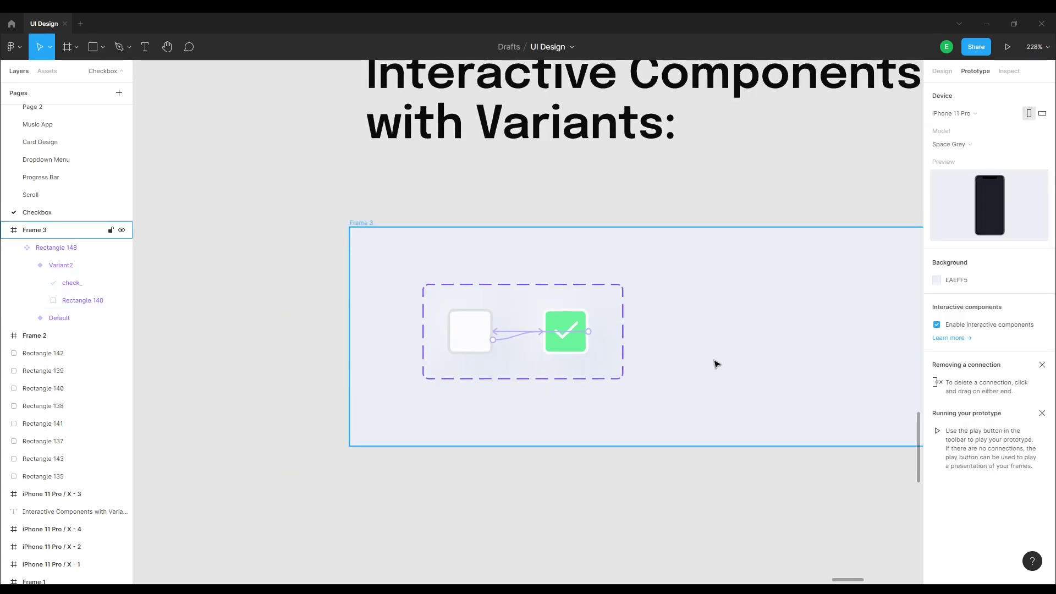
Reset the view to 100% and move the checkbox frame toward the iPhone screen
{"action": "scroll", "coordinate": [715, 363], "scroll_direction": "down", "scroll_amount": 2, "text": "ctrl"}
{"action": "scroll", "coordinate": [605, 347], "scroll_direction": "down", "scroll_amount": 1, "text": "ctrl"}
{"action": "left_click_drag", "start_coordinate": [538, 335], "coordinate": [585, 335]}
{"action": "key", "text": "shift+0"}
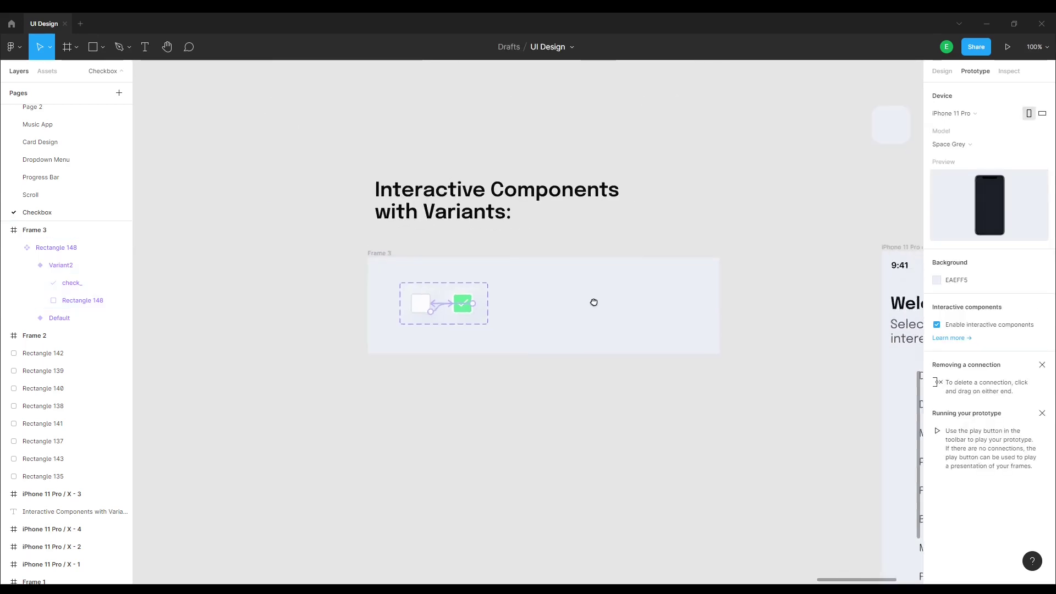
{"action": "scroll", "coordinate": [594, 302], "scroll_direction": "right", "scroll_amount": 2}
{"action": "scroll", "coordinate": [712, 325], "scroll_direction": "down", "scroll_amount": 2}
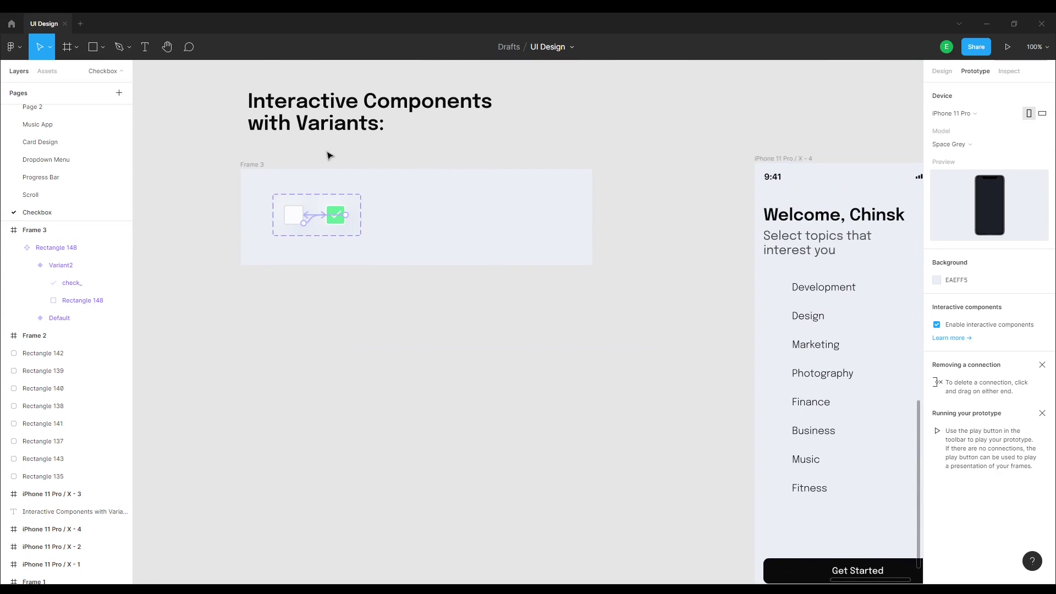
{"action": "left_click_drag", "start_coordinate": [252, 164], "coordinate": [384, 217]}
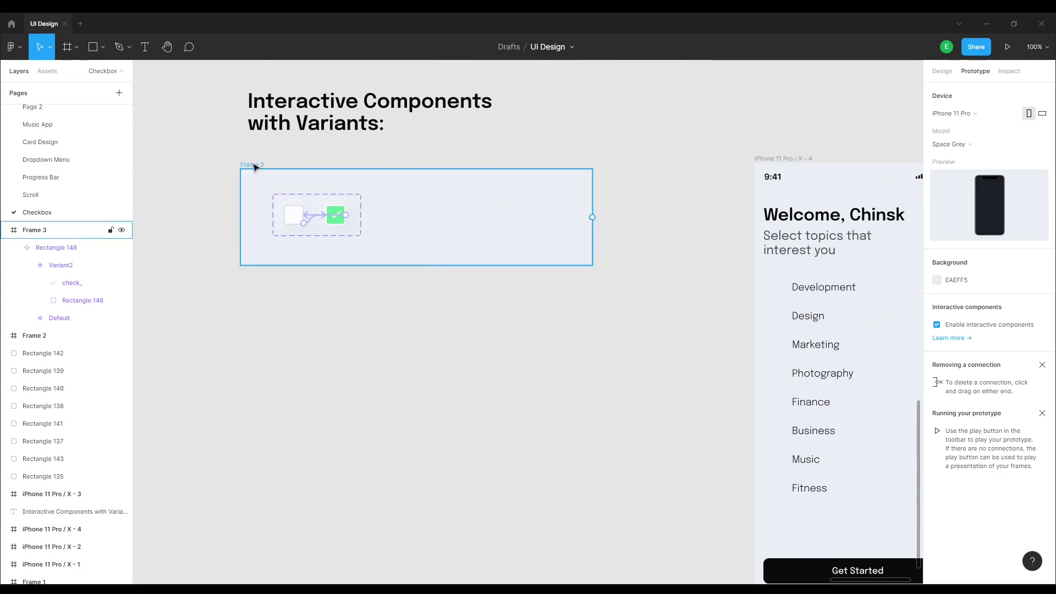
{"action": "left_click", "coordinate": [613, 399]}
Narrow Frame 3 to 270 wide and place it just left of the iPhone screen
{"action": "left_click", "coordinate": [384, 217]}
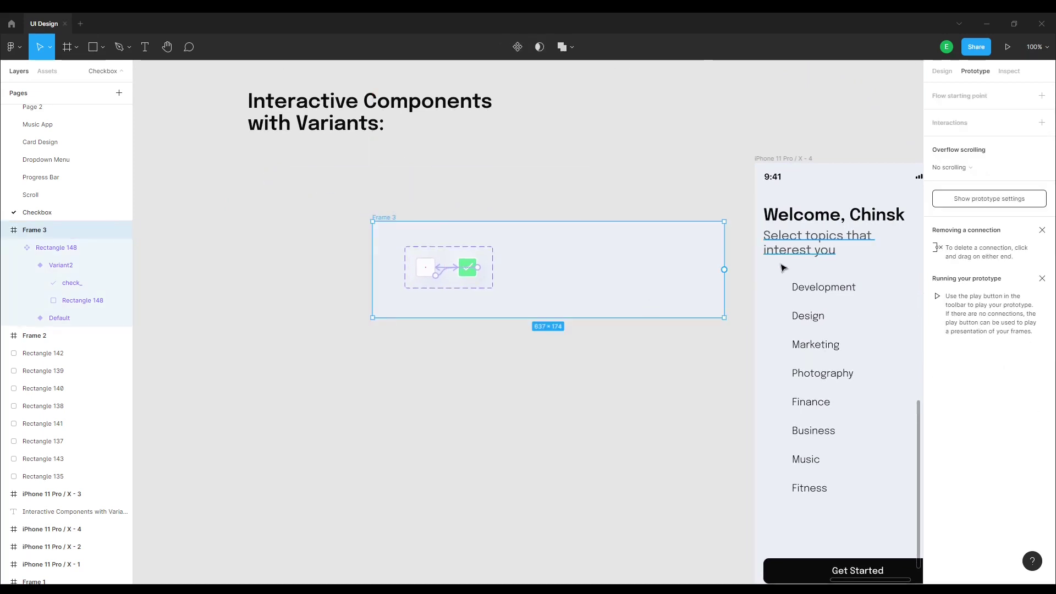
{"action": "left_click", "coordinate": [944, 73]}
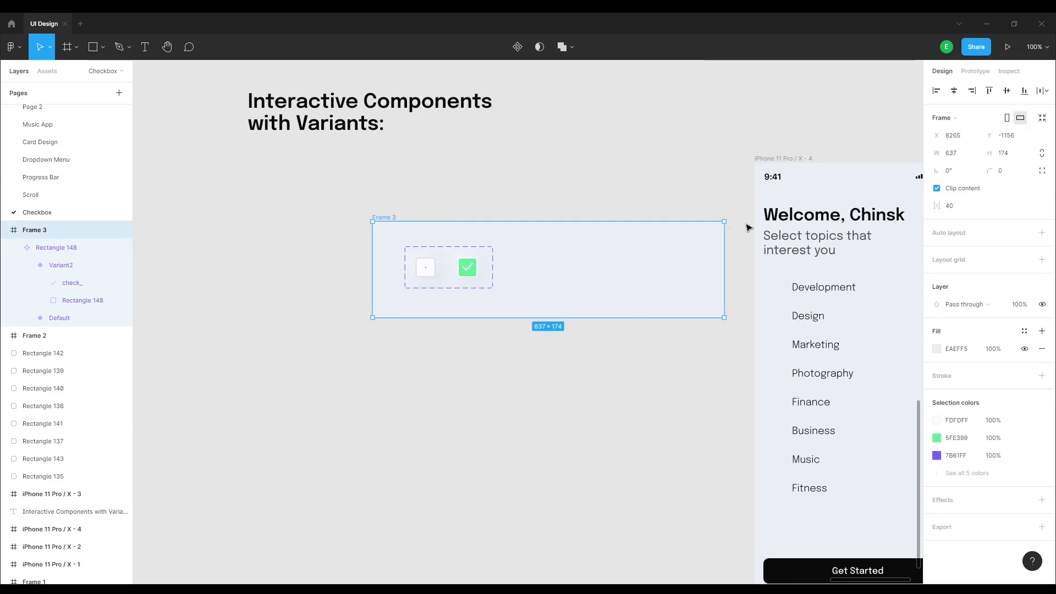
{"action": "left_click_drag", "start_coordinate": [722, 262], "coordinate": [522, 264]}
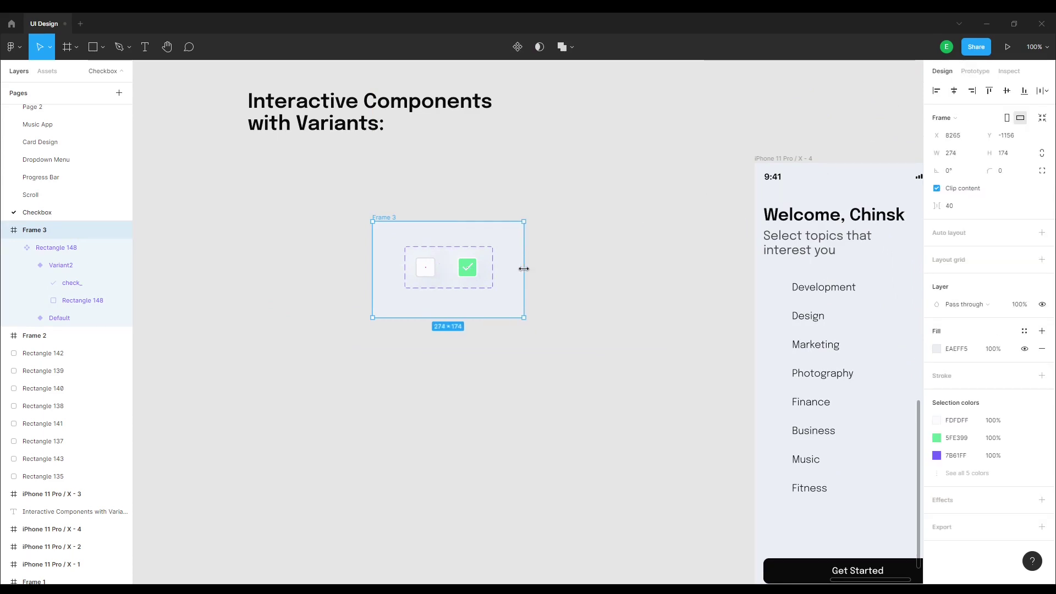
{"action": "left_click", "coordinate": [467, 196]}
{"action": "left_click_drag", "start_coordinate": [394, 220], "coordinate": [577, 219]}
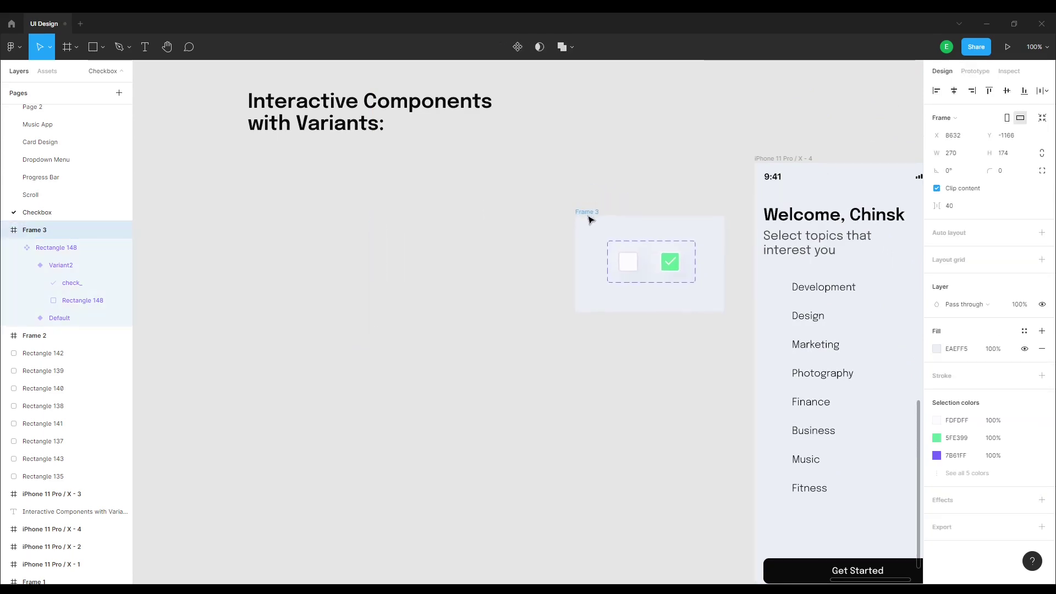
{"action": "scroll", "coordinate": [669, 382], "scroll_direction": "up", "scroll_amount": 1}
{"action": "scroll", "coordinate": [605, 363], "scroll_direction": "right", "scroll_amount": 5}
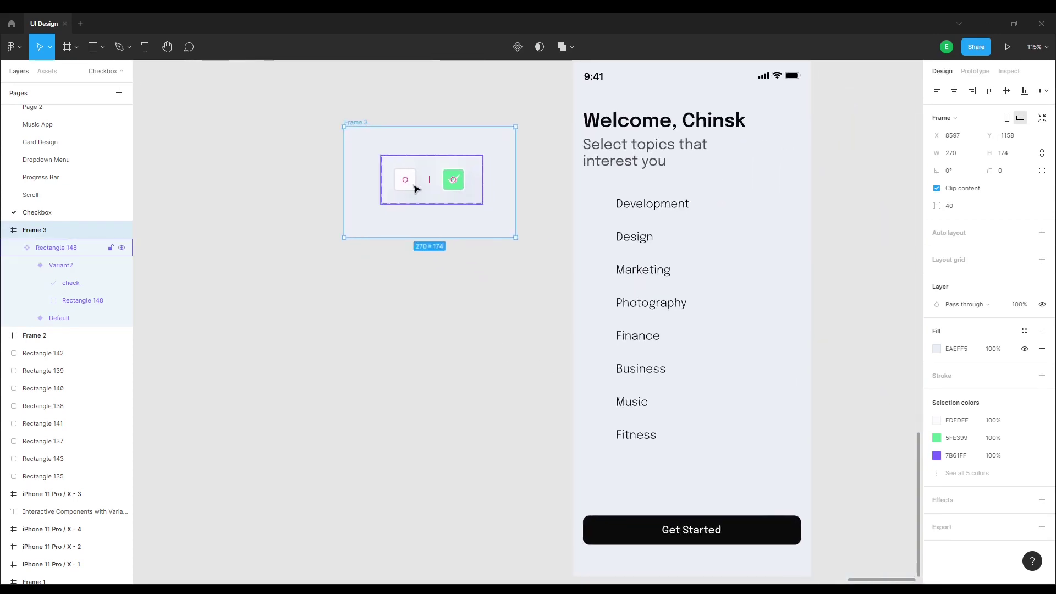
{"action": "left_click", "coordinate": [415, 188]}
{"action": "left_click", "coordinate": [413, 185]}
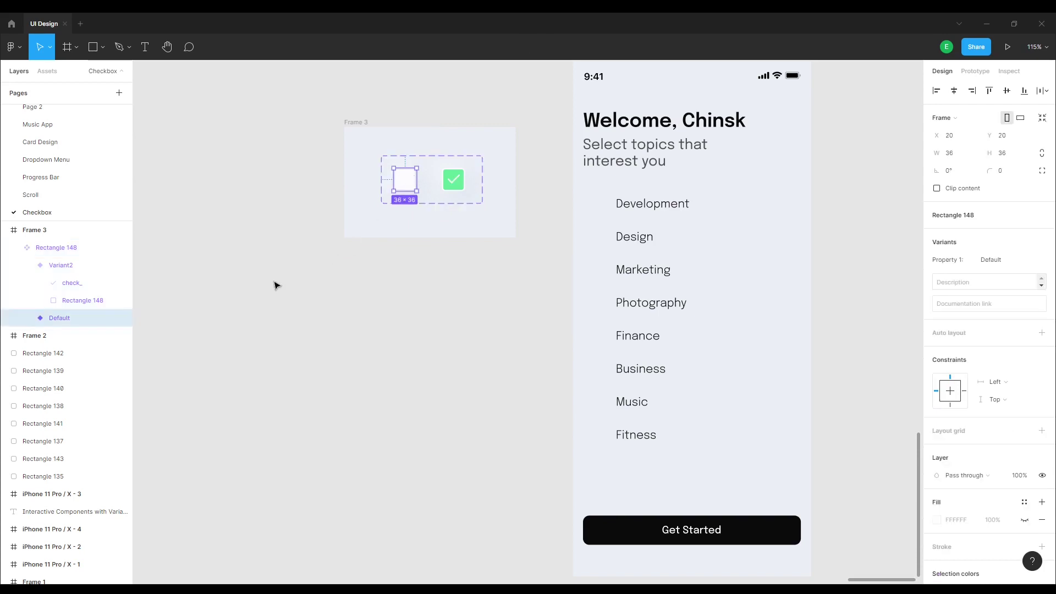
Copy the empty Default checkbox variant
{"action": "right_click", "coordinate": [71, 319]}
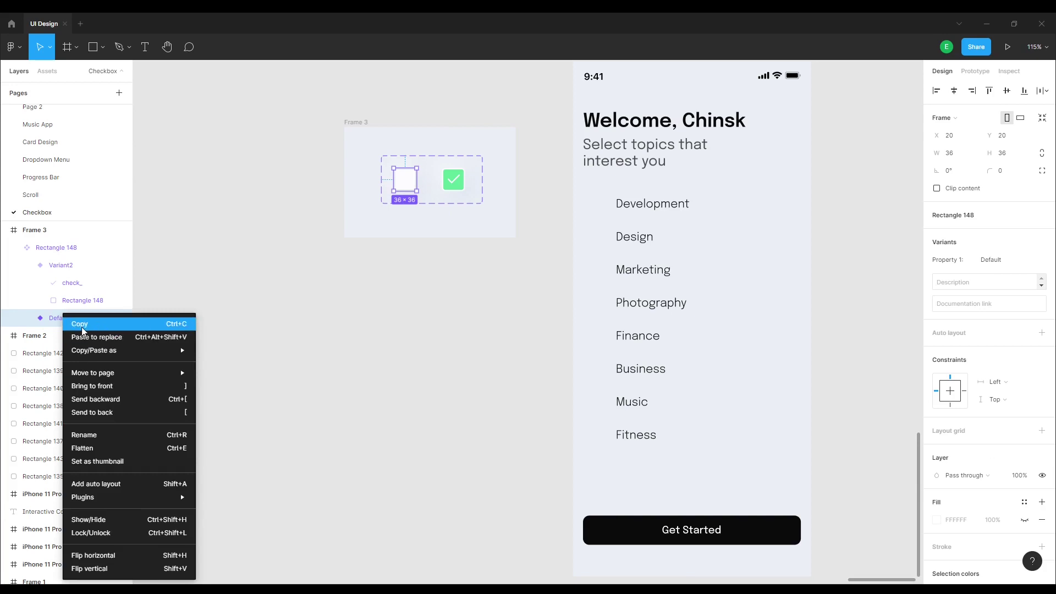
{"action": "left_click", "coordinate": [86, 330]}
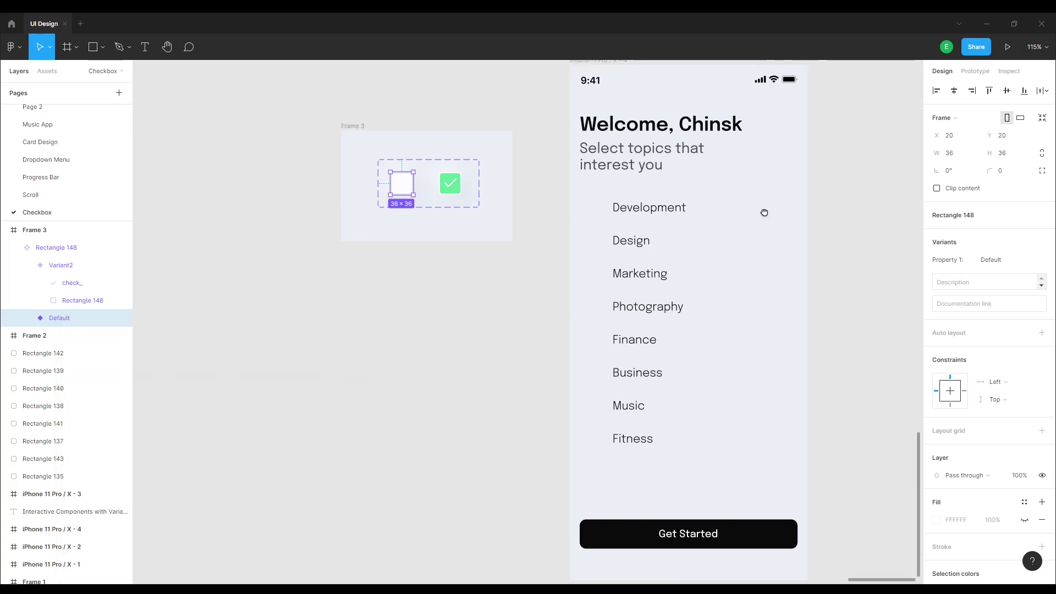
{"action": "scroll", "coordinate": [761, 210], "scroll_direction": "up", "scroll_amount": 2}
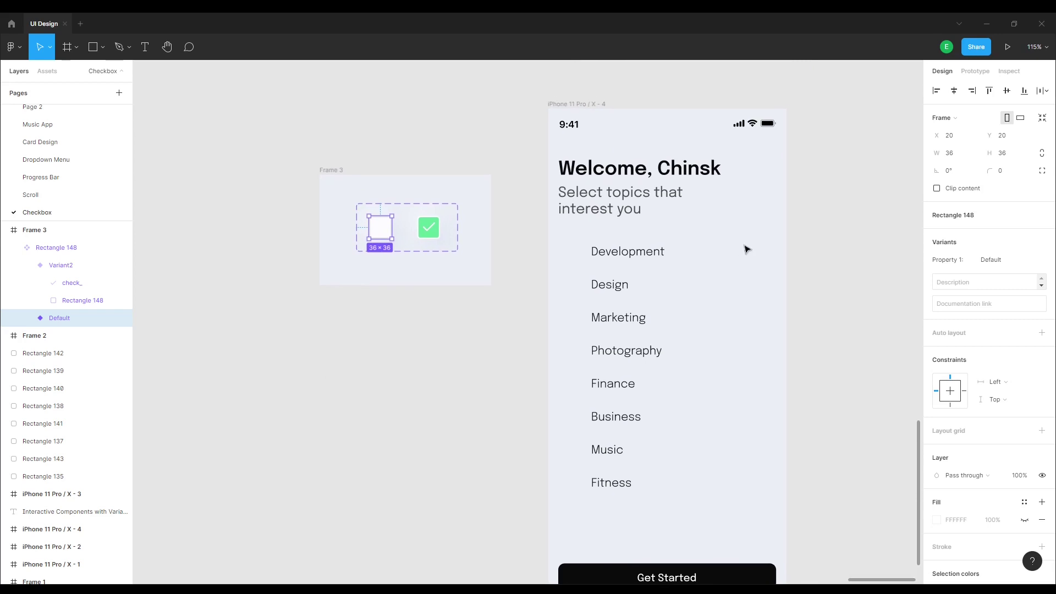
Paste the checkbox beside Development on the iPhone screen and show its column grid
{"action": "left_click", "coordinate": [576, 104]}
{"action": "right_click", "coordinate": [716, 312]}
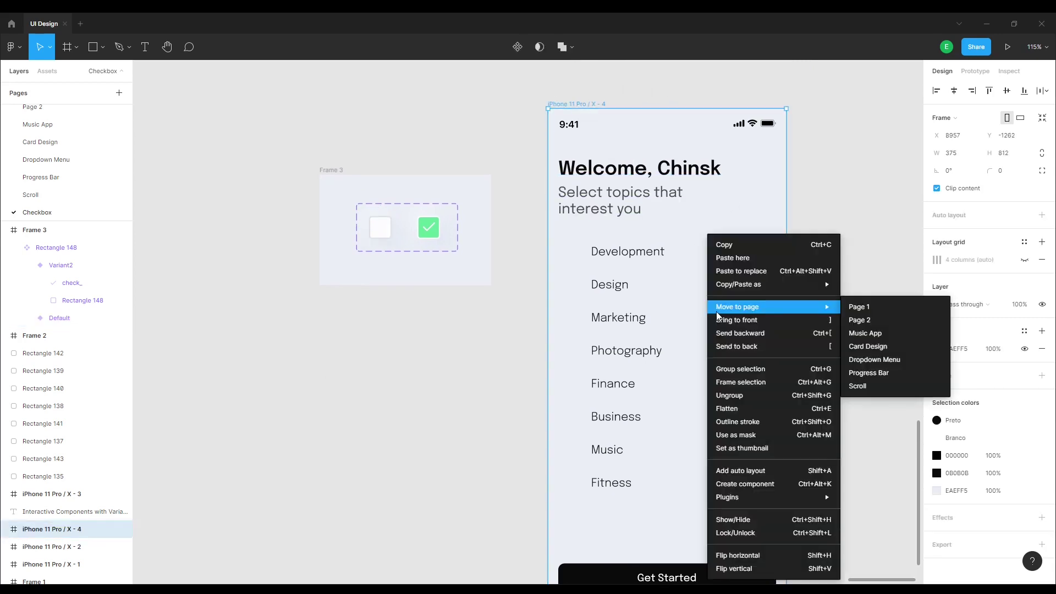
{"action": "left_click", "coordinate": [733, 258]}
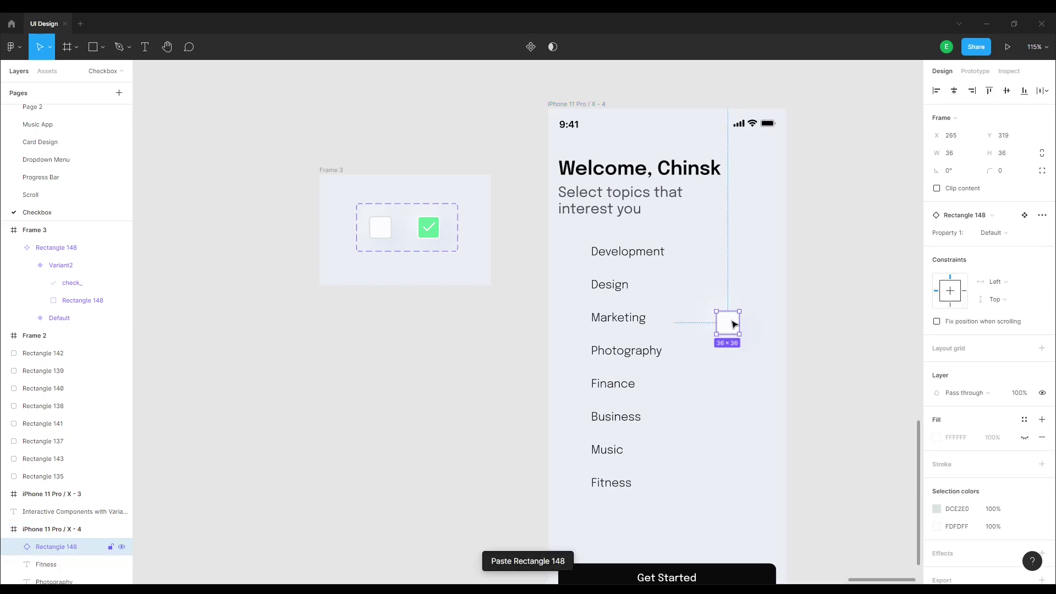
{"action": "mouse_move", "coordinate": [731, 323]}
{"action": "left_mouse_down"}
{"action": "mouse_move", "coordinate": [689, 284]}
{"action": "mouse_move", "coordinate": [574, 253]}
{"action": "left_mouse_up"}
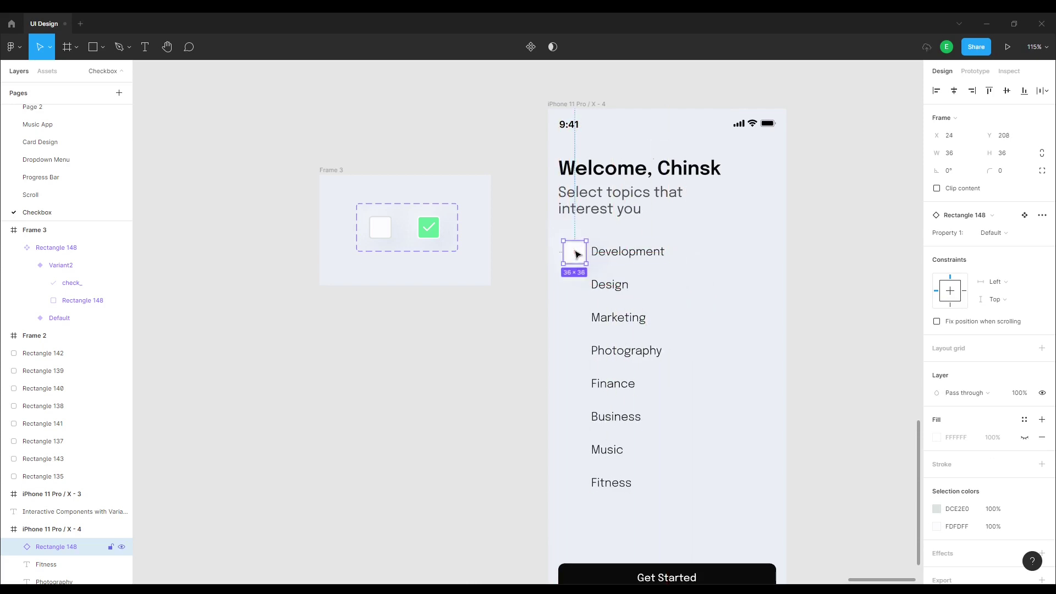
{"action": "left_click", "coordinate": [579, 106]}
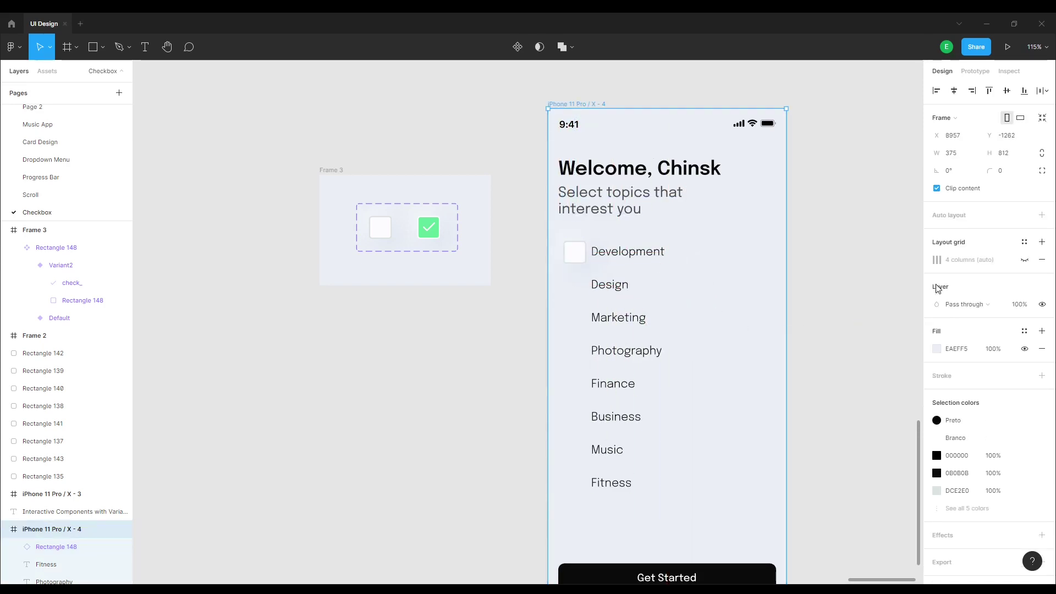
{"action": "left_click", "coordinate": [1024, 261]}
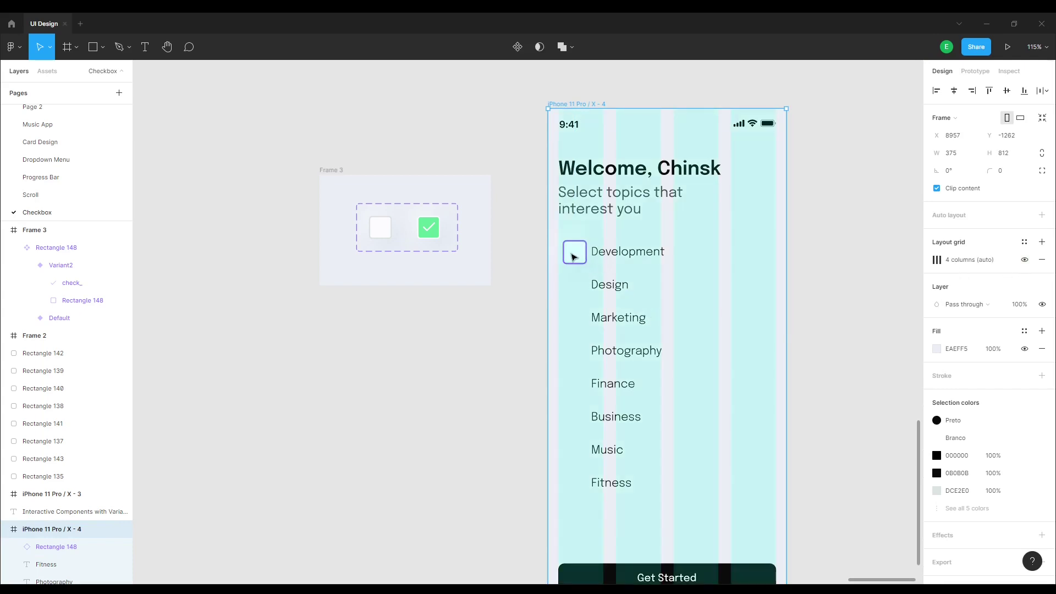
Snap the Development checkbox to the left grid margin at X 16
{"action": "scroll", "coordinate": [574, 253], "scroll_direction": "up", "scroll_amount": 4}
{"action": "scroll", "coordinate": [585, 260], "scroll_direction": "up", "scroll_amount": 1}
{"action": "left_click_drag", "start_coordinate": [589, 260], "coordinate": [572, 258]}
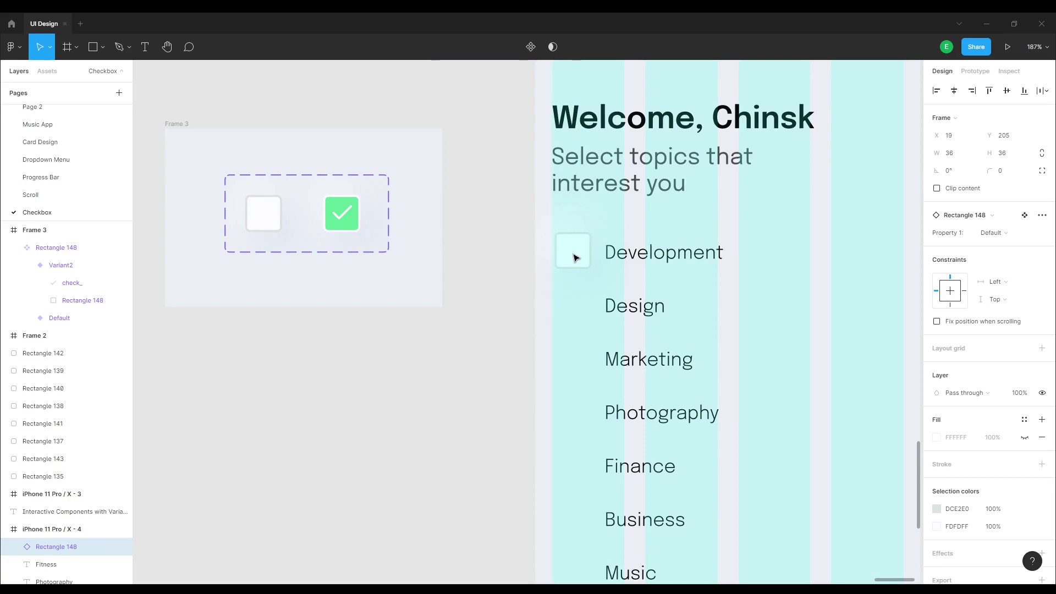
{"action": "left_click_drag", "start_coordinate": [572, 258], "coordinate": [573, 257]}
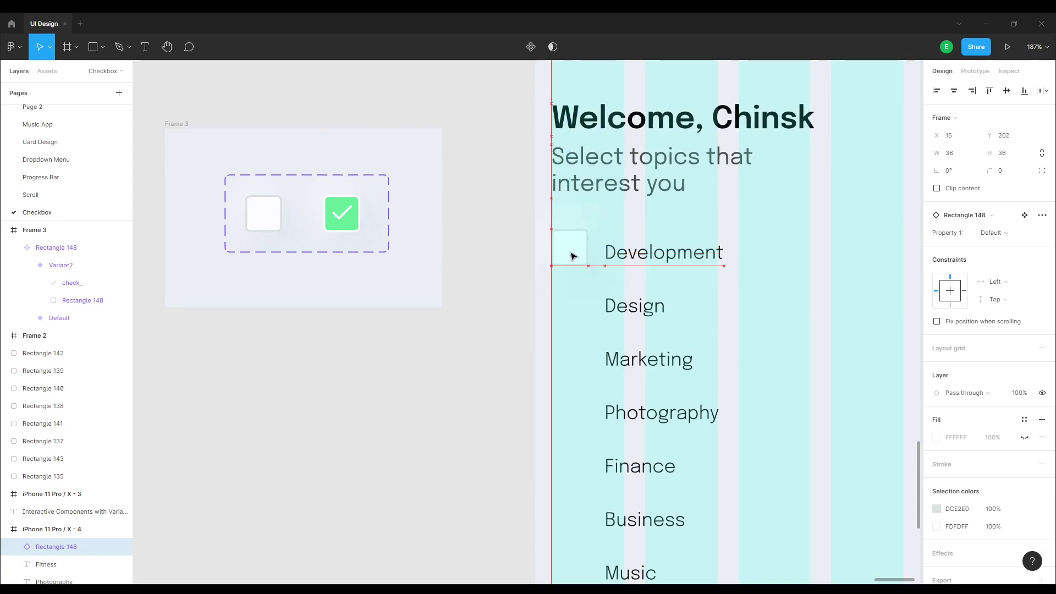
{"action": "scroll", "coordinate": [572, 257], "scroll_direction": "up", "scroll_amount": 5}
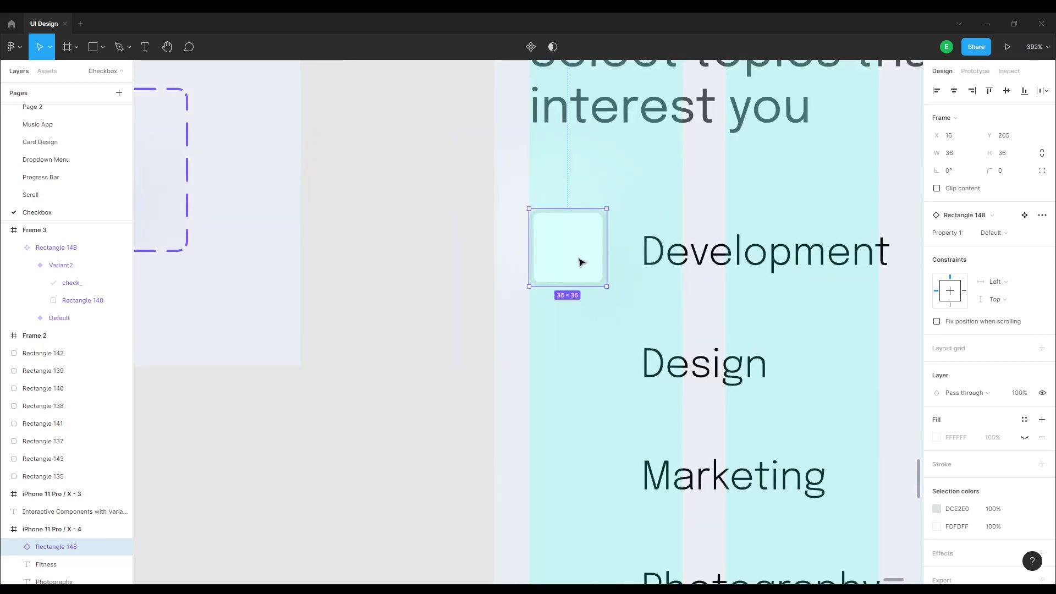
{"action": "left_click_drag", "start_coordinate": [580, 259], "coordinate": [582, 263]}
Align the checkbox's vertical centre with the Development label
{"action": "left_click", "coordinate": [709, 256]}
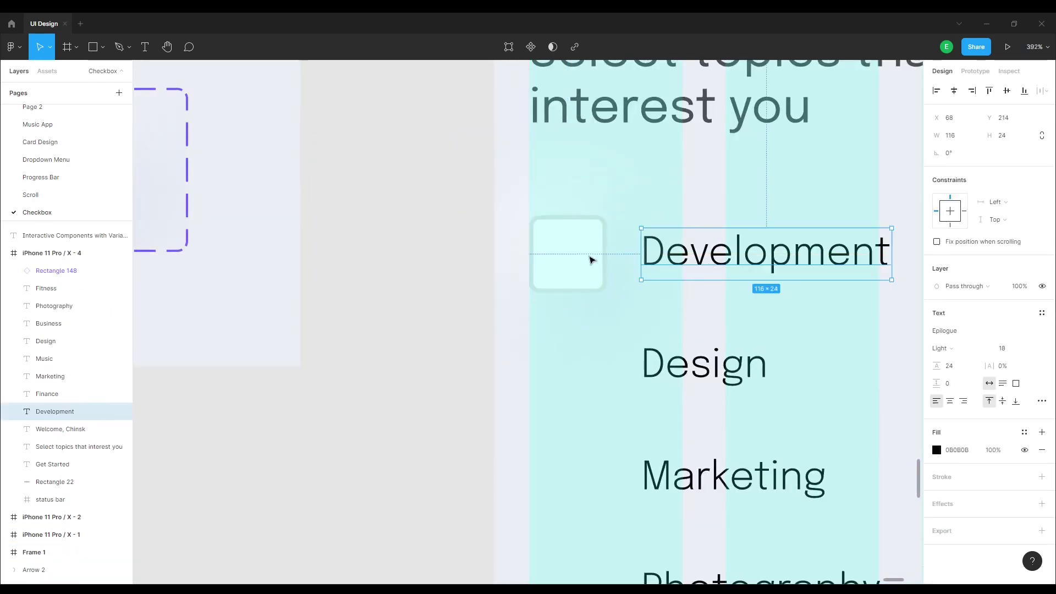
{"action": "left_click", "coordinate": [566, 254], "text": "shift"}
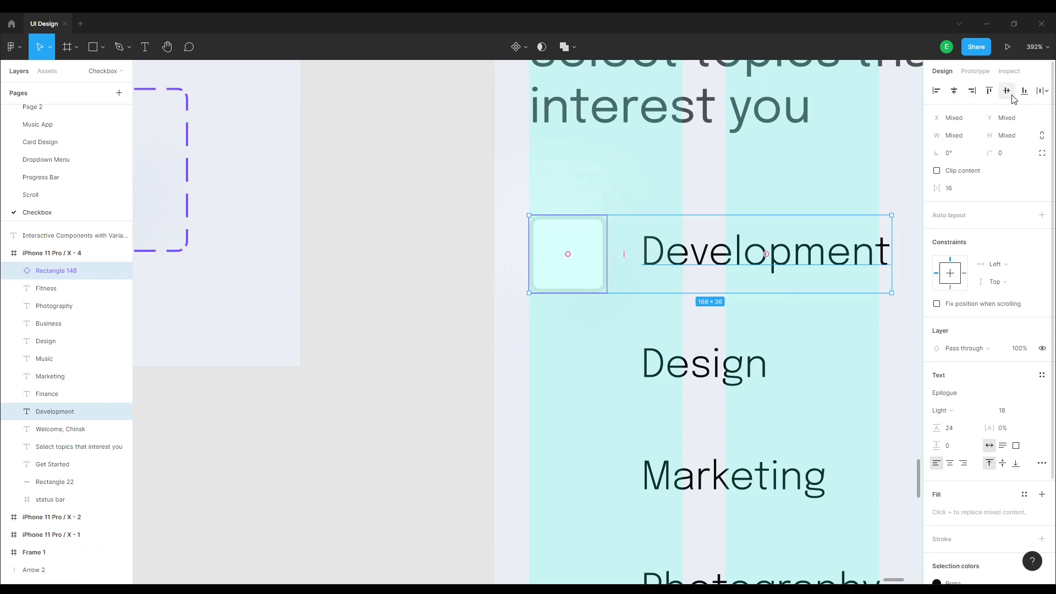
{"action": "left_click", "coordinate": [612, 348]}
{"action": "scroll", "coordinate": [610, 344], "scroll_direction": "down", "scroll_amount": 2}
{"action": "left_click_drag", "start_coordinate": [610, 344], "coordinate": [493, 261]}
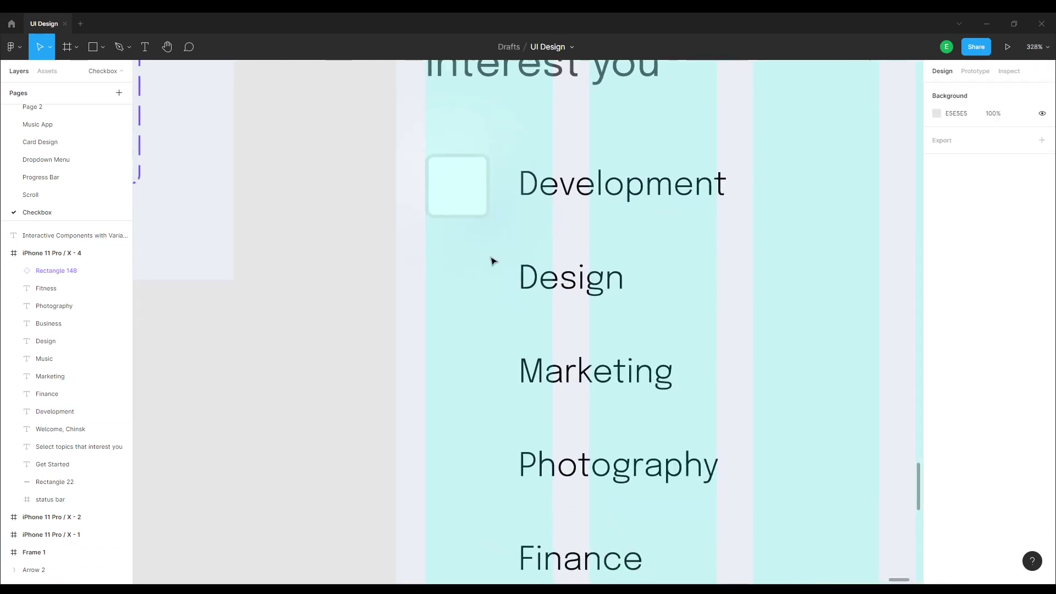
{"action": "scroll", "coordinate": [492, 261], "scroll_direction": "down", "scroll_amount": 1}
{"action": "left_click", "coordinate": [468, 207]}
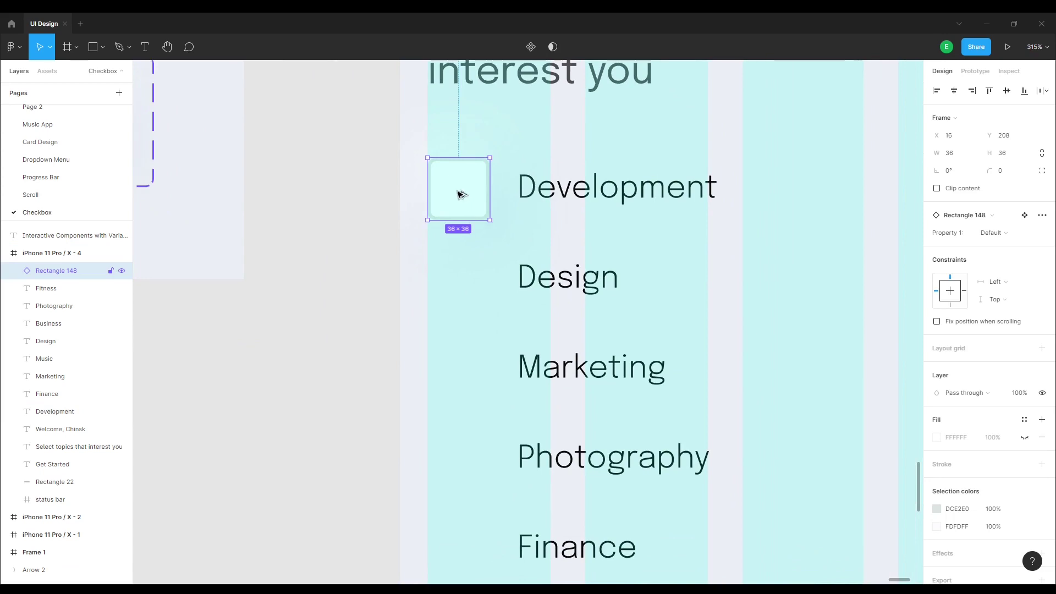
Duplicate the checkbox beside the Design, Marketing and Photography labels
{"action": "left_click_drag", "start_coordinate": [467, 207], "coordinate": [461, 371]}
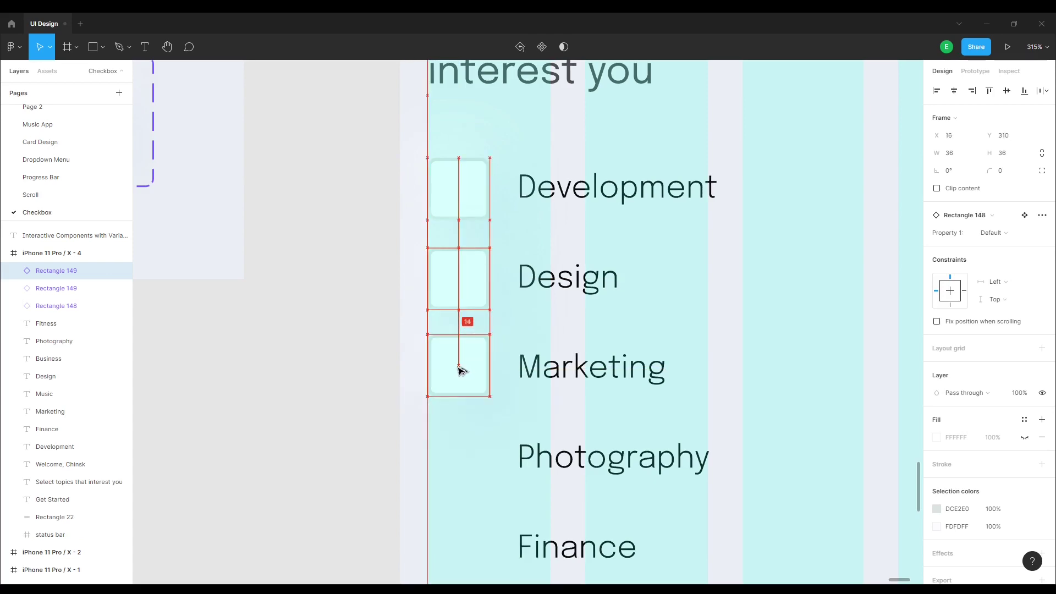
{"action": "left_click_drag", "start_coordinate": [461, 371], "coordinate": [461, 374]}
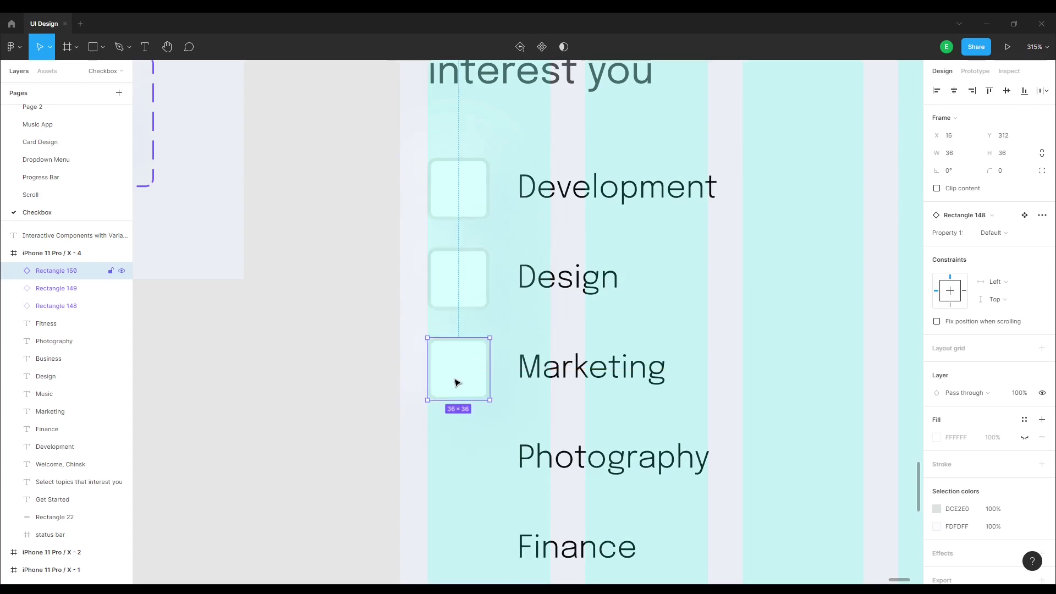
{"action": "scroll", "coordinate": [538, 412], "scroll_direction": "down", "scroll_amount": 3}
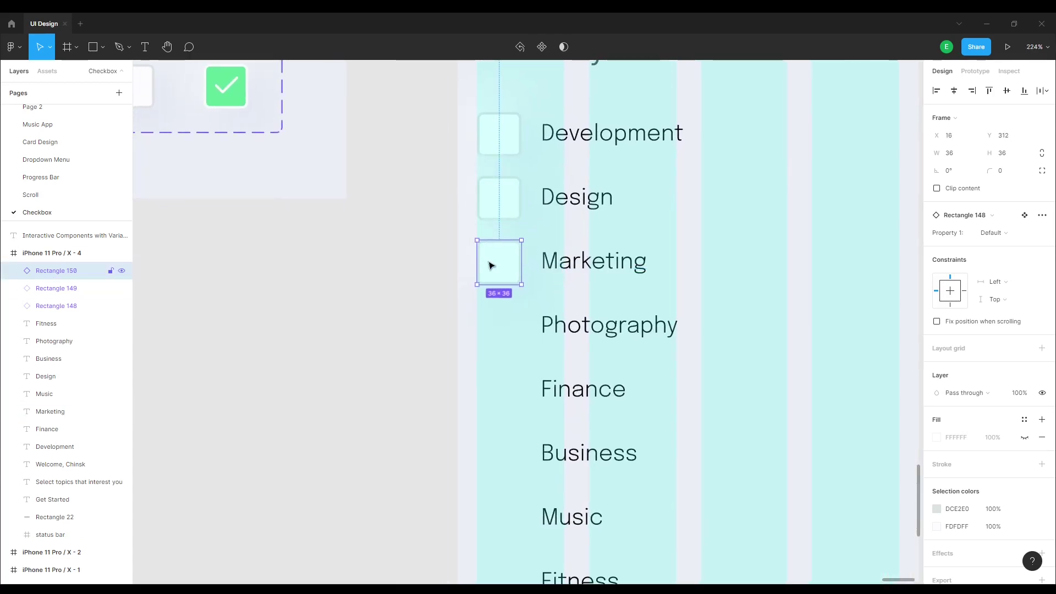
{"action": "left_click_drag", "start_coordinate": [498, 268], "coordinate": [499, 329]}
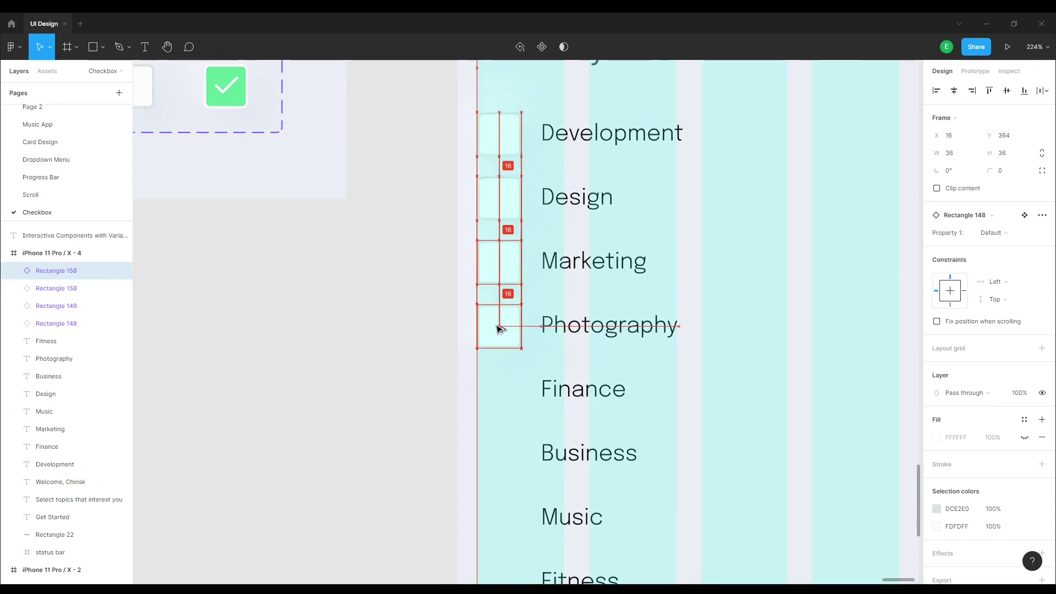
{"action": "left_click", "coordinate": [379, 313]}
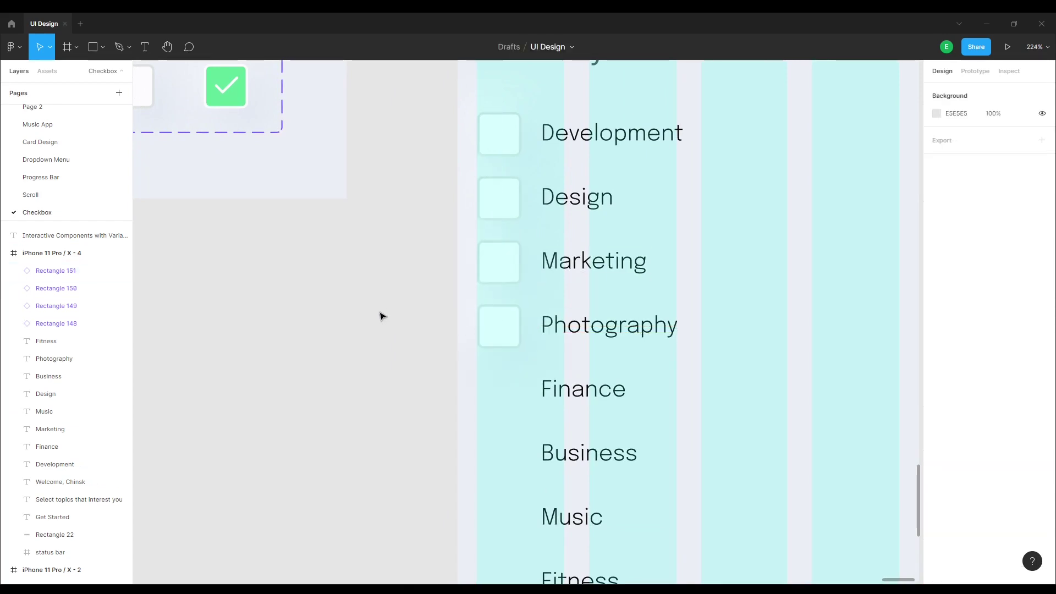
Copy the four checkboxes beside Finance, Business, Music and Fitness, aligned at X 16
{"action": "left_click_drag", "start_coordinate": [440, 88], "coordinate": [528, 374]}
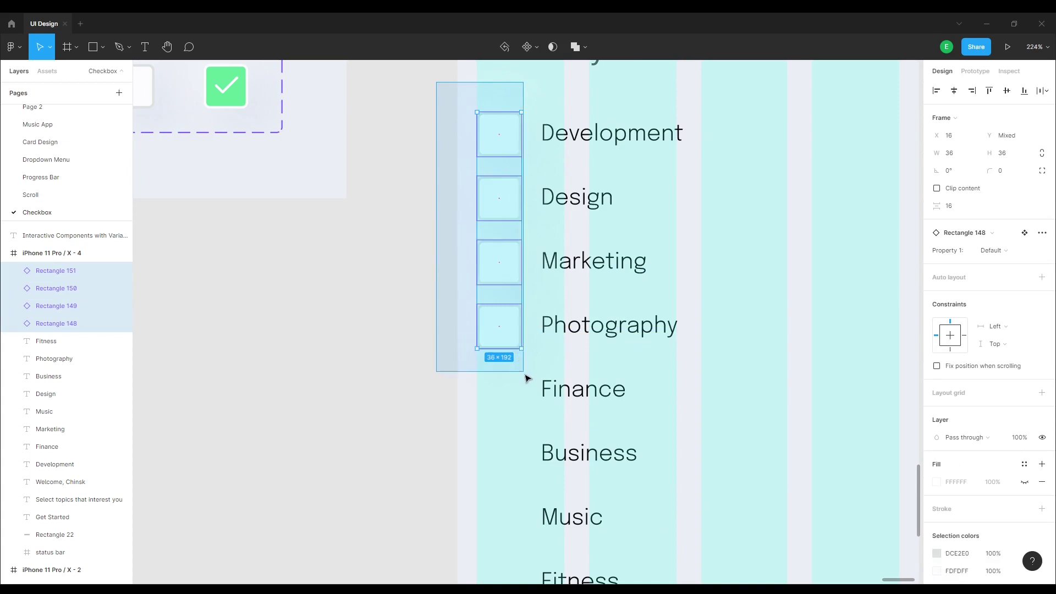
{"action": "scroll", "coordinate": [533, 389], "scroll_direction": "down", "scroll_amount": 5}
{"action": "scroll", "coordinate": [599, 390], "scroll_direction": "down", "scroll_amount": 3}
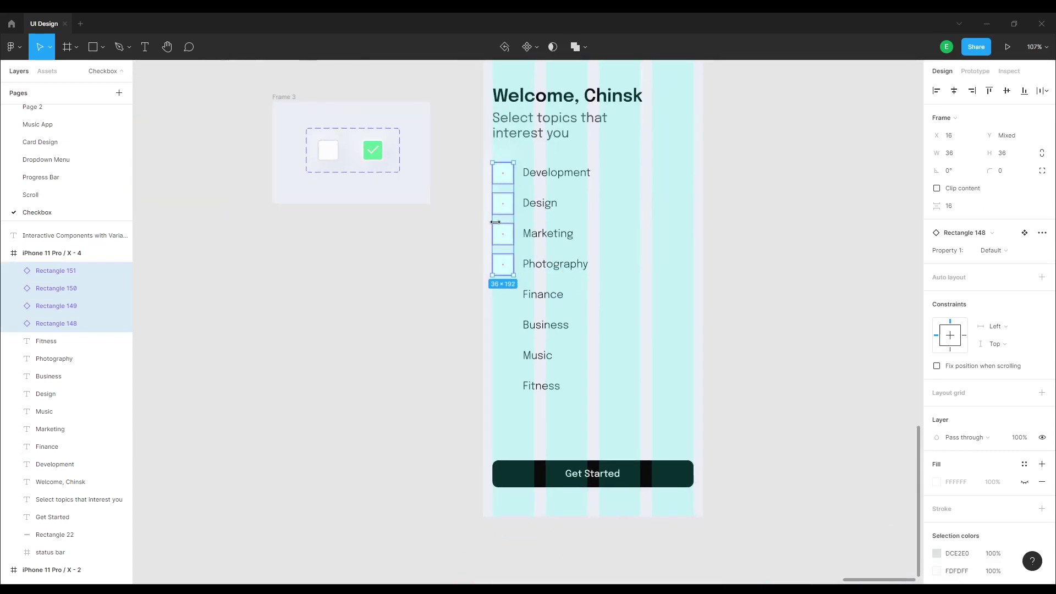
{"action": "left_click_drag", "start_coordinate": [507, 236], "coordinate": [507, 361]}
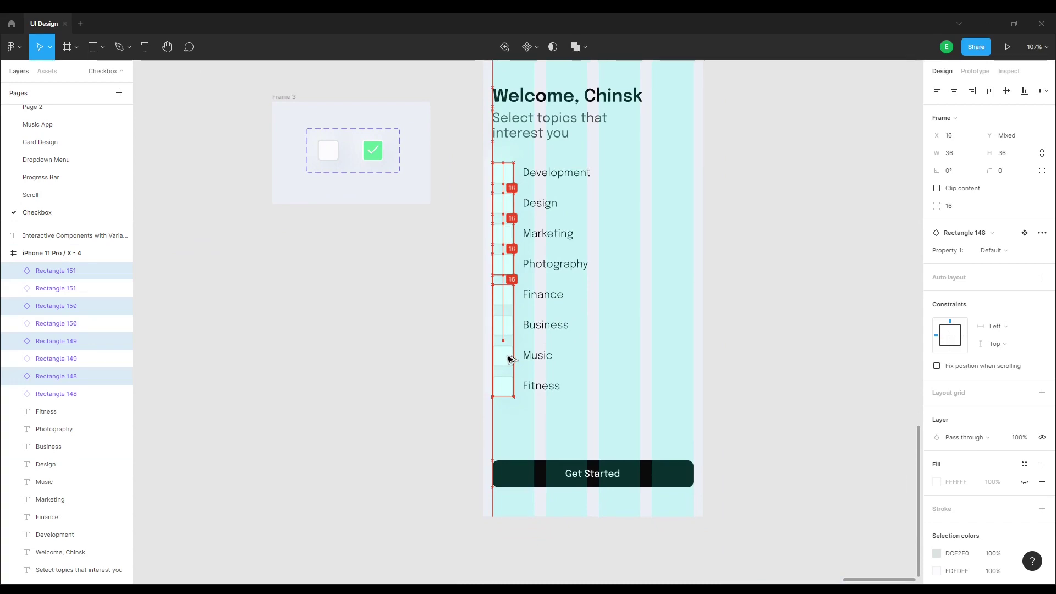
{"action": "left_click_drag", "start_coordinate": [507, 360], "coordinate": [510, 359]}
{"action": "scroll", "coordinate": [507, 356], "scroll_direction": "up", "scroll_amount": 5, "text": "ctrl"}
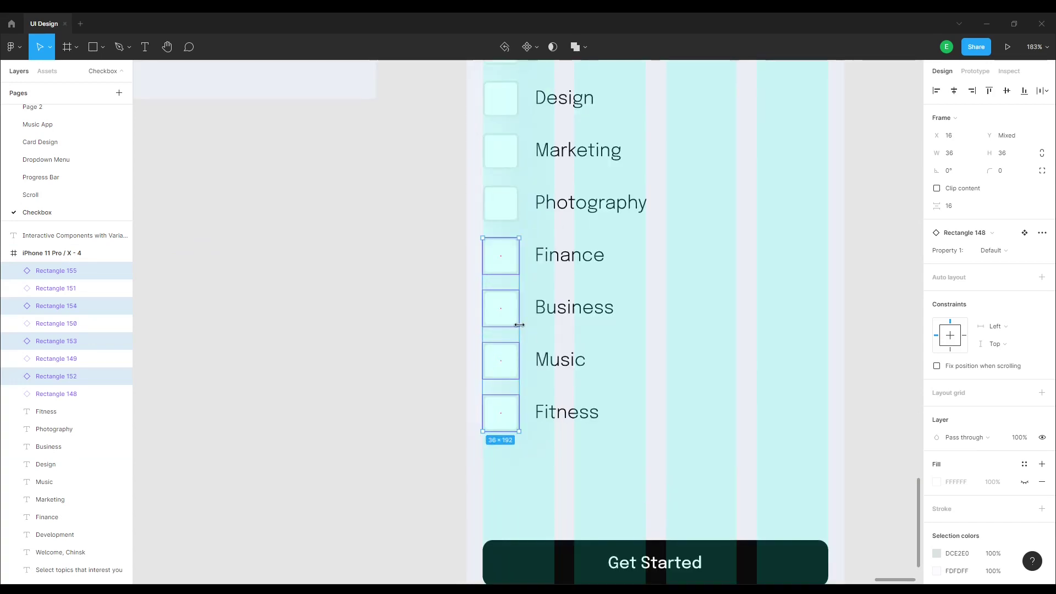
{"action": "left_click_drag", "start_coordinate": [516, 319], "coordinate": [511, 320]}
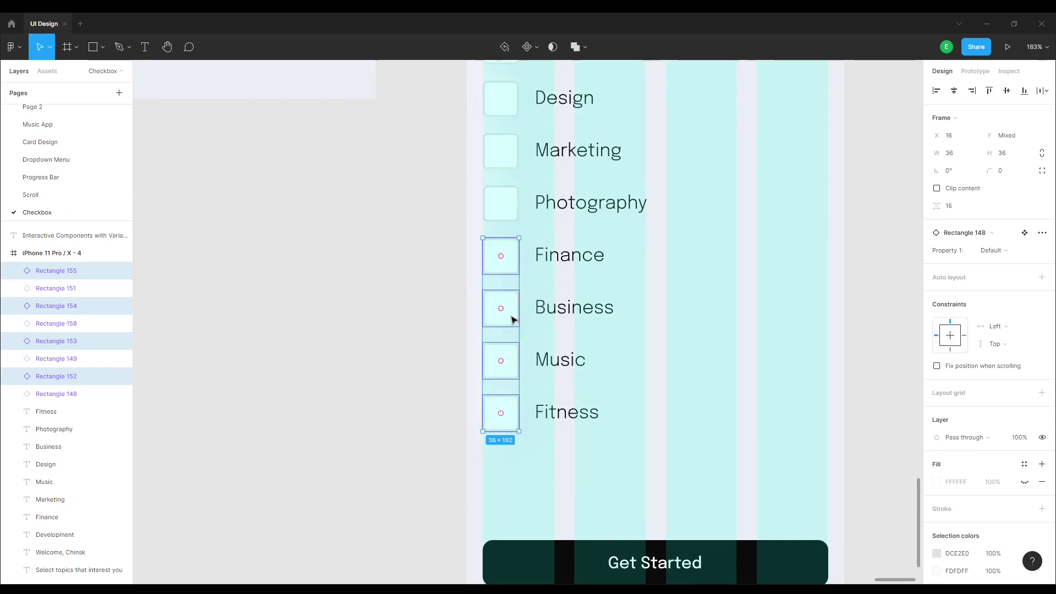
{"action": "left_click", "coordinate": [686, 292]}
Hide the four-column layout grid on the iPhone 11 Pro / X - 4 frame and launch its prototype preview
{"action": "scroll", "coordinate": [695, 231], "scroll_direction": "down", "scroll_amount": 3, "text": "ctrl"}
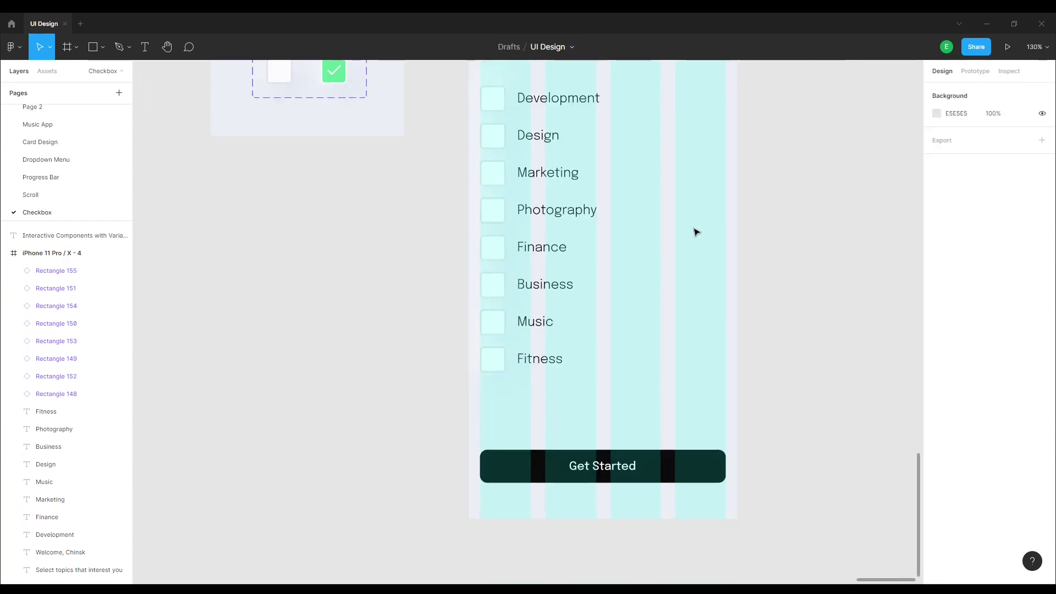
{"action": "scroll", "coordinate": [665, 266], "scroll_direction": "down", "scroll_amount": 2, "text": "ctrl"}
{"action": "scroll", "coordinate": [658, 268], "scroll_direction": "down", "scroll_amount": 1, "text": "ctrl"}
{"action": "scroll", "coordinate": [658, 268], "scroll_direction": "up", "scroll_amount": 1}
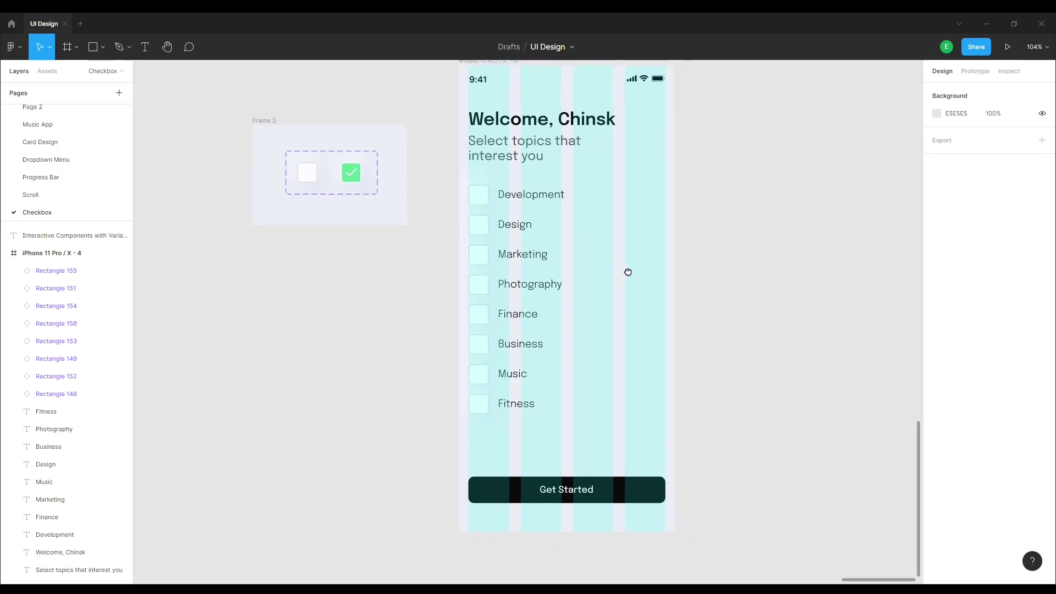
{"action": "scroll", "coordinate": [627, 271], "scroll_direction": "up", "scroll_amount": 1}
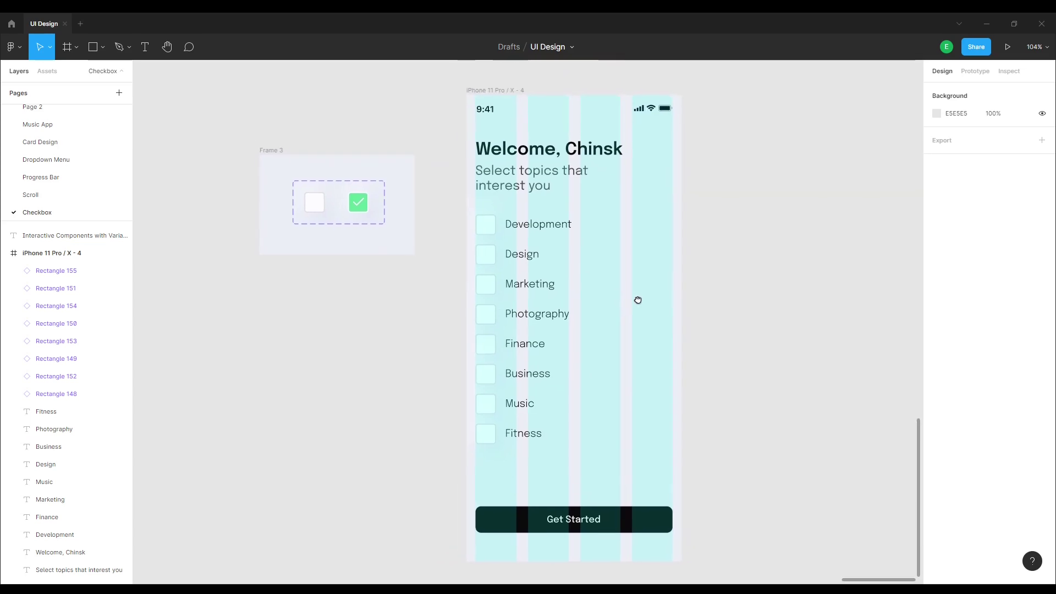
{"action": "left_click", "coordinate": [501, 91]}
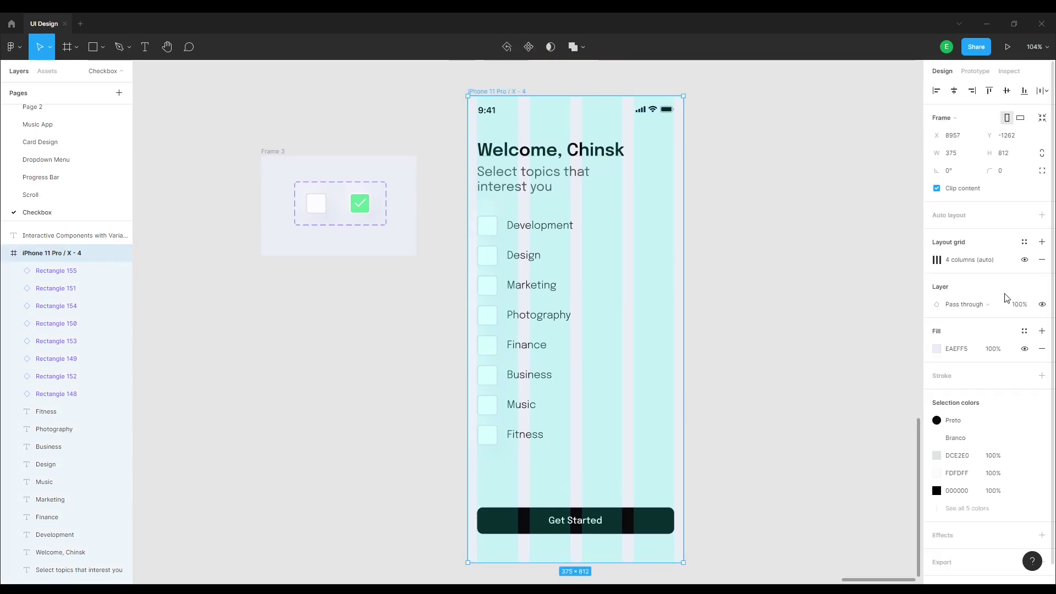
{"action": "left_click", "coordinate": [738, 244]}
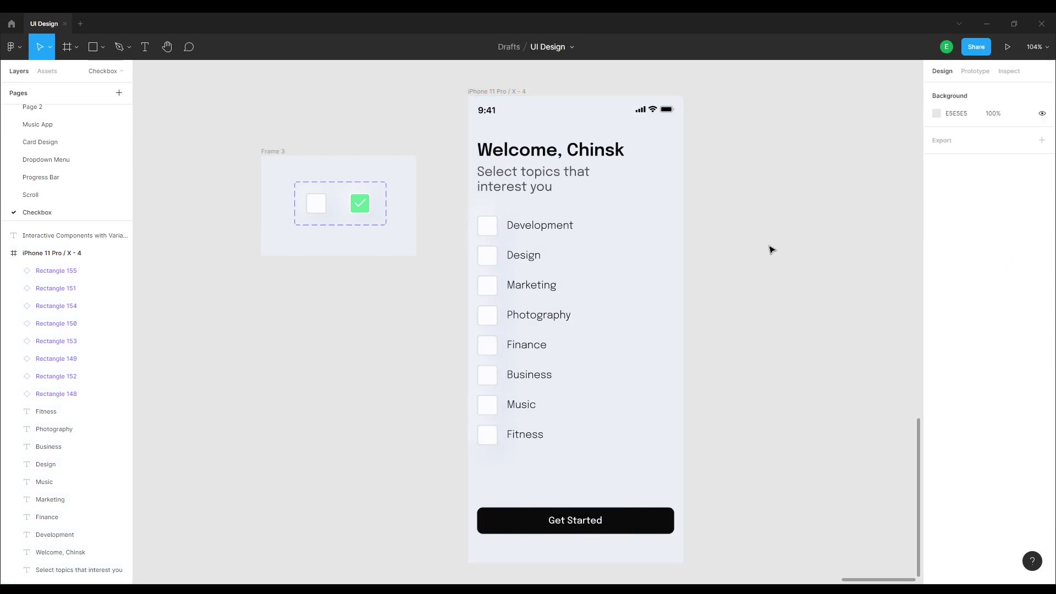
{"action": "left_click", "coordinate": [501, 92]}
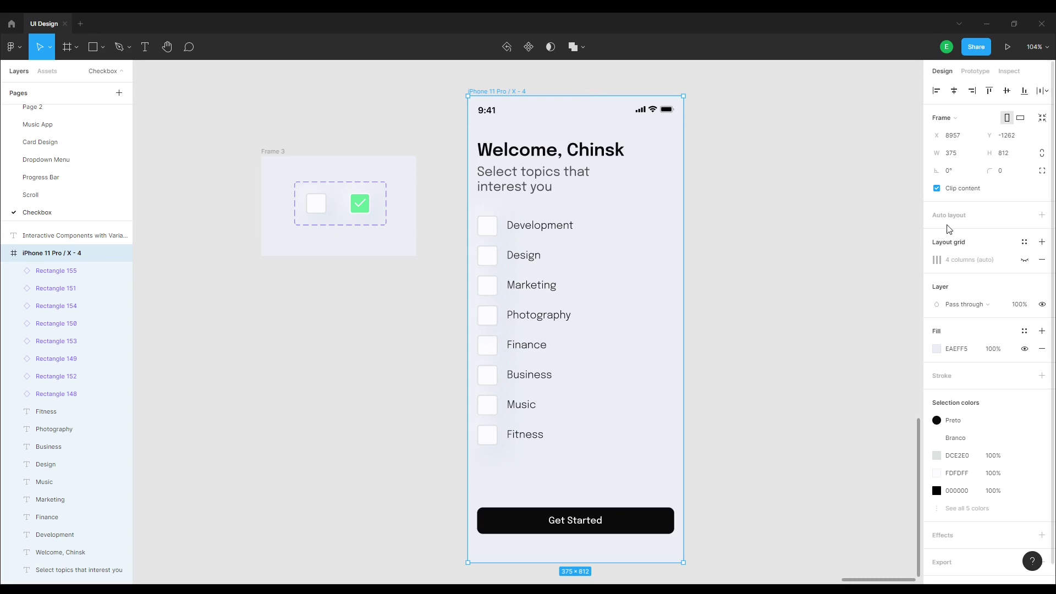
{"action": "left_click", "coordinate": [1010, 49]}
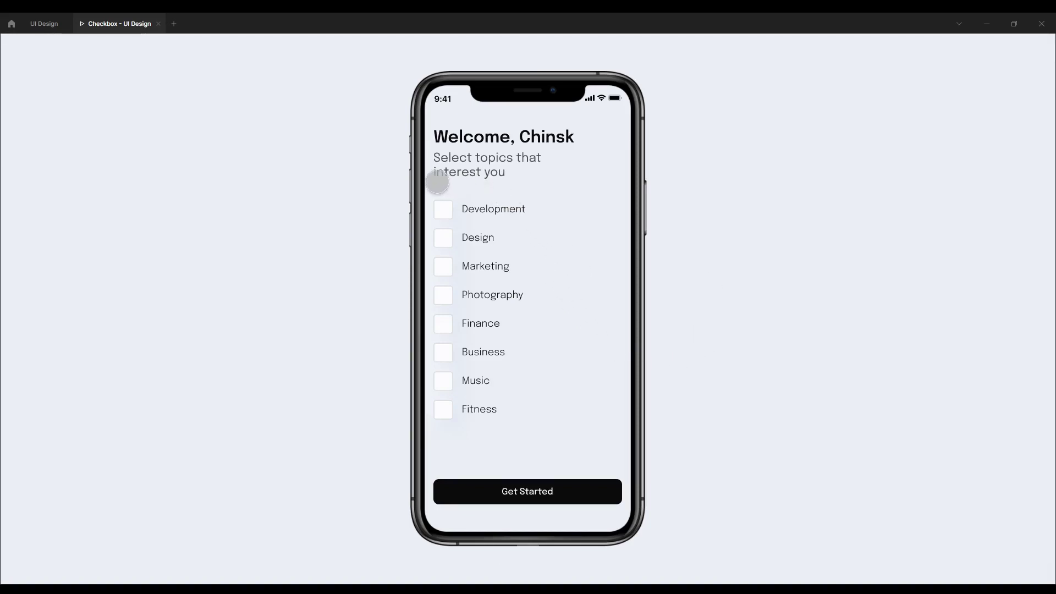
Tick the Development, Marketing, Photography and Fitness checkboxes in the prototype preview
{"action": "left_click", "coordinate": [444, 208]}
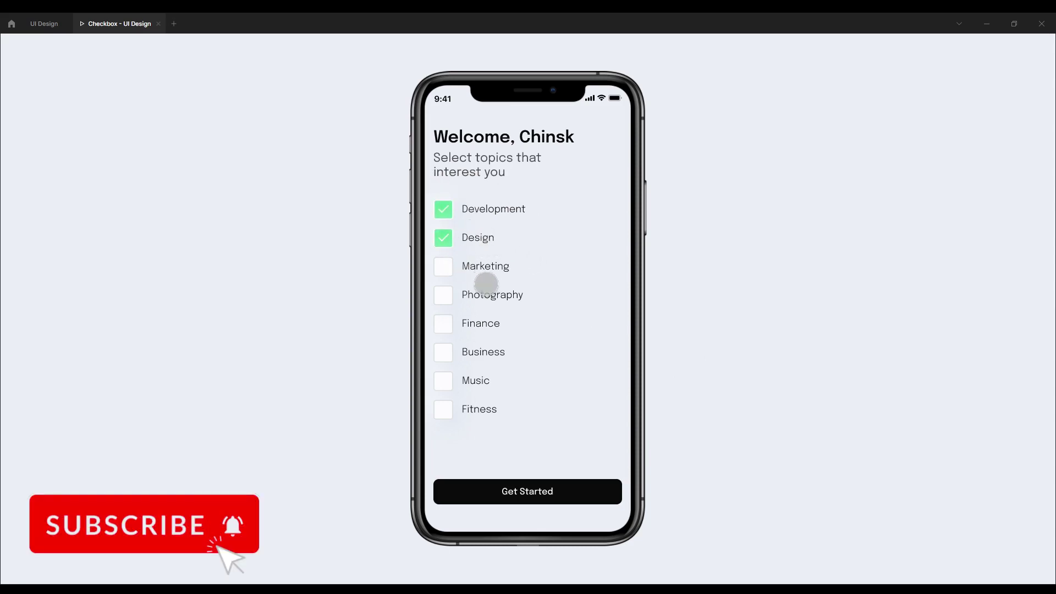
{"action": "left_click", "coordinate": [442, 266]}
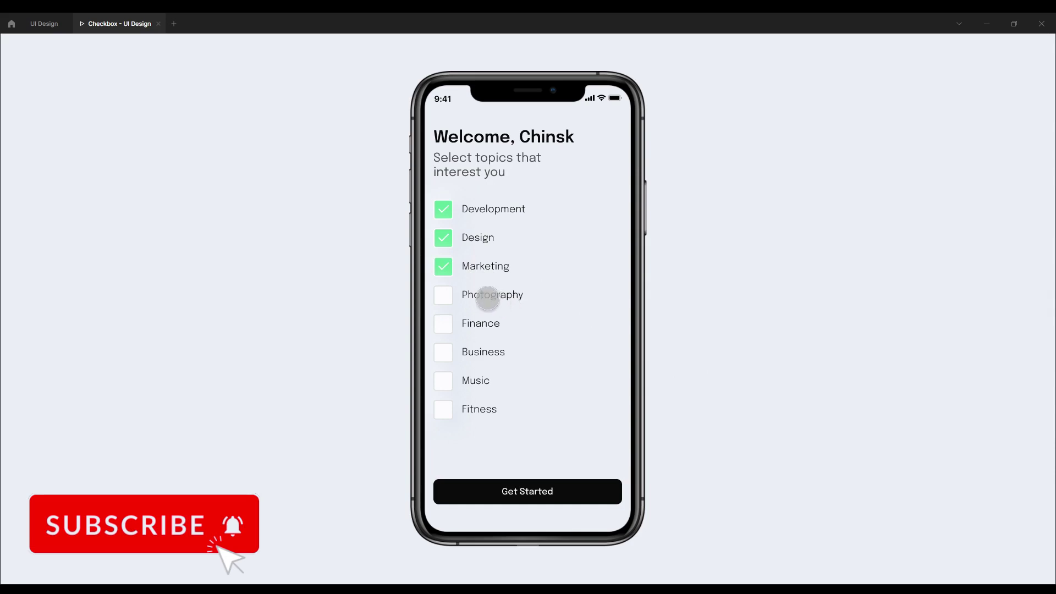
{"action": "left_click", "coordinate": [443, 295]}
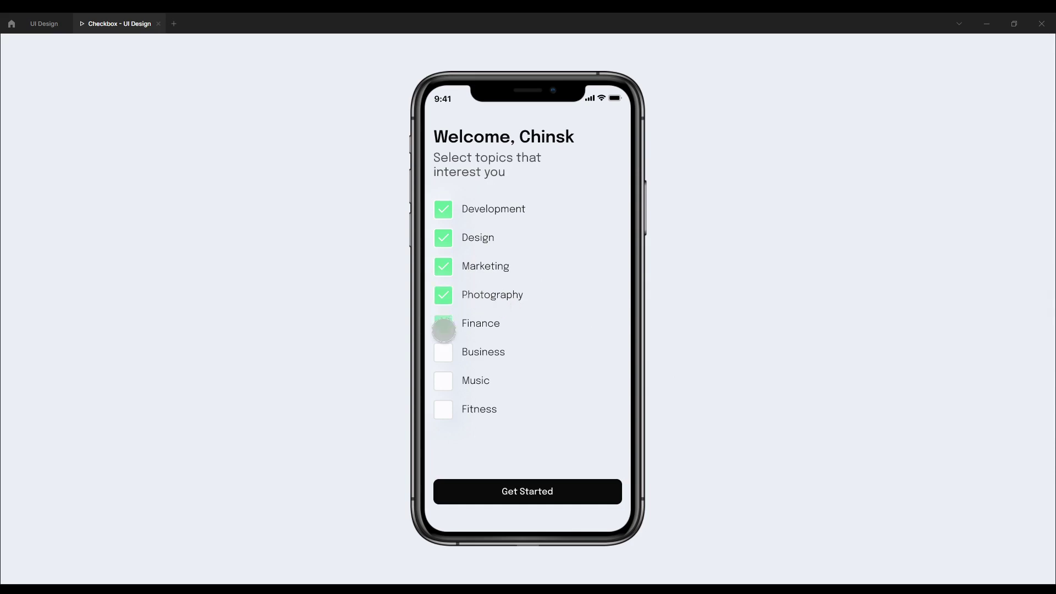
{"action": "left_click", "coordinate": [441, 413]}
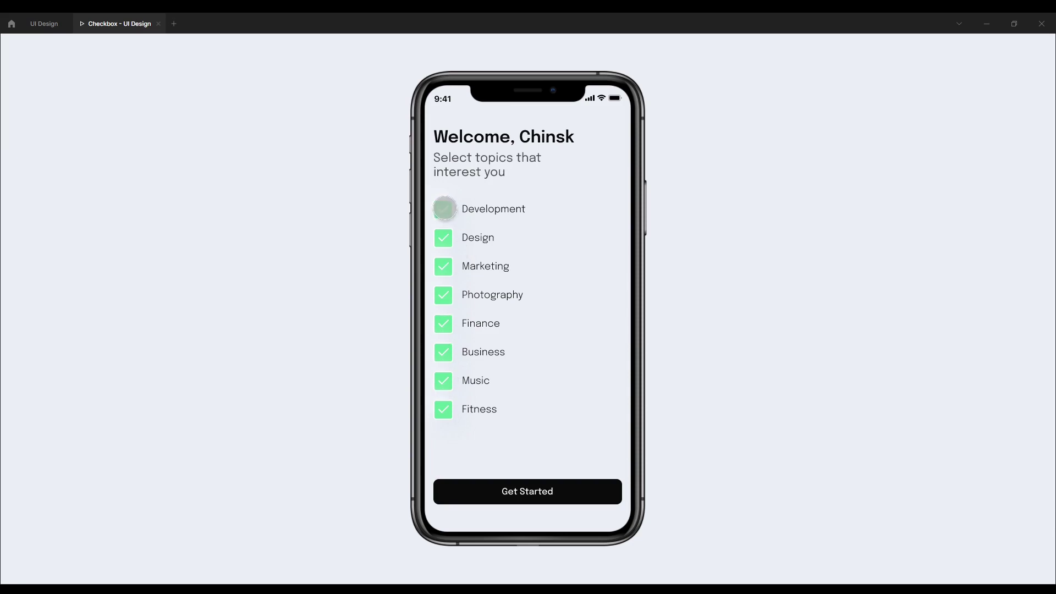
Untick Development, Fitness, Finance, Photography, Marketing, Music and Business checkboxes
{"action": "left_click", "coordinate": [444, 208]}
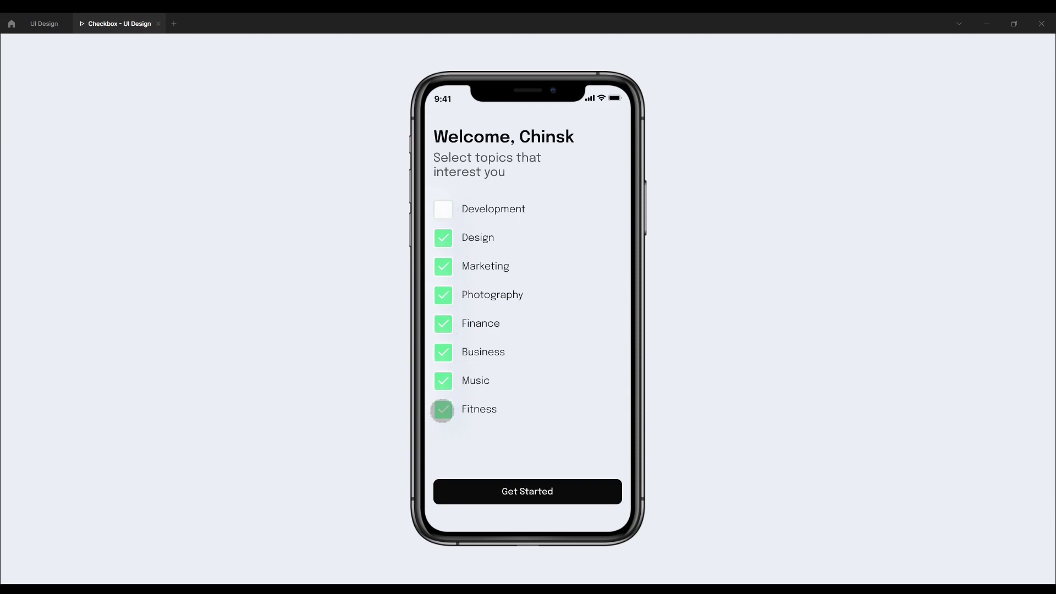
{"action": "left_click", "coordinate": [443, 411]}
{"action": "left_click", "coordinate": [442, 323]}
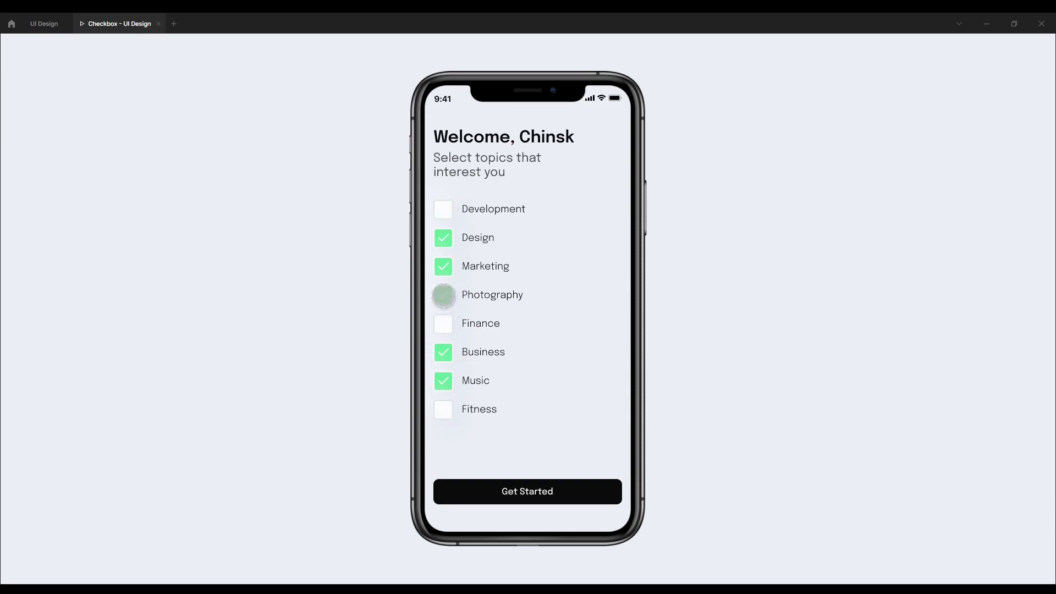
{"action": "left_click", "coordinate": [443, 295]}
{"action": "left_click", "coordinate": [443, 266]}
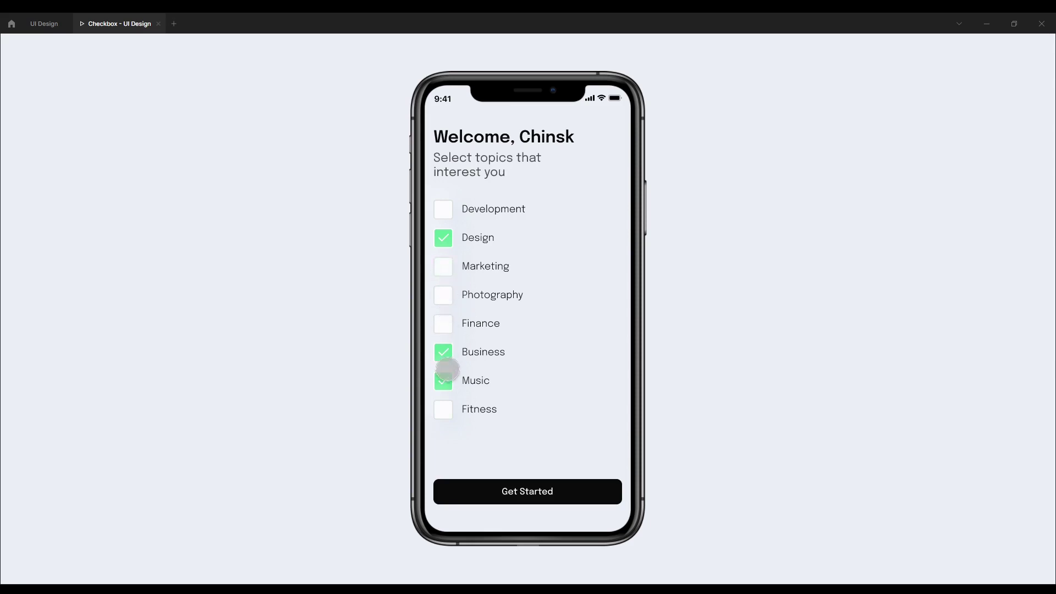
{"action": "left_click", "coordinate": [444, 380]}
{"action": "left_click", "coordinate": [443, 352]}
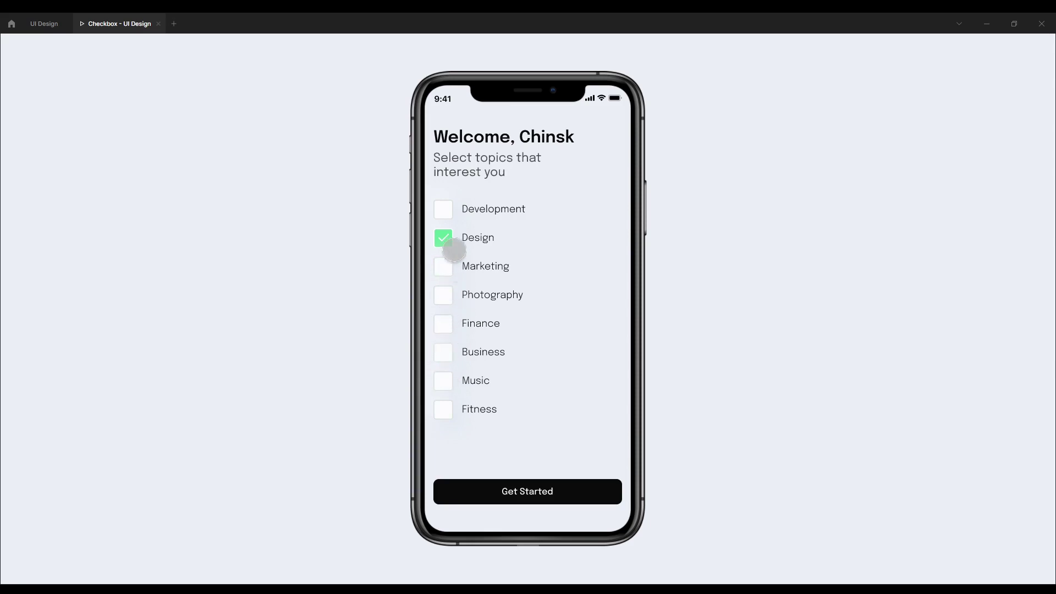
Re-tick Development, Marketing, Business, Fitness, Finance and Photography, toggling Business off and on again
{"action": "left_click", "coordinate": [443, 209]}
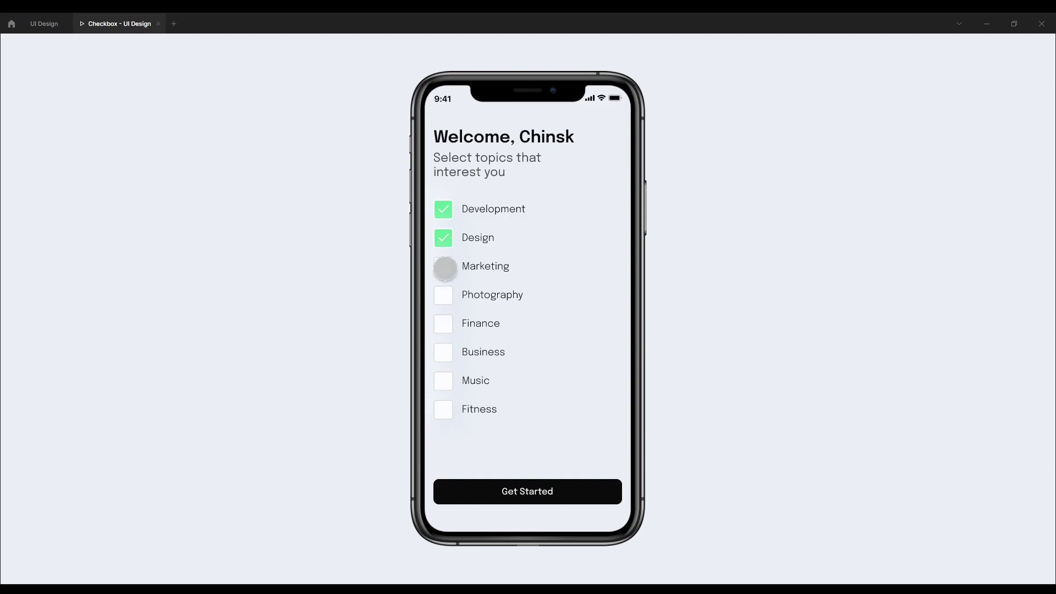
{"action": "left_click", "coordinate": [443, 266]}
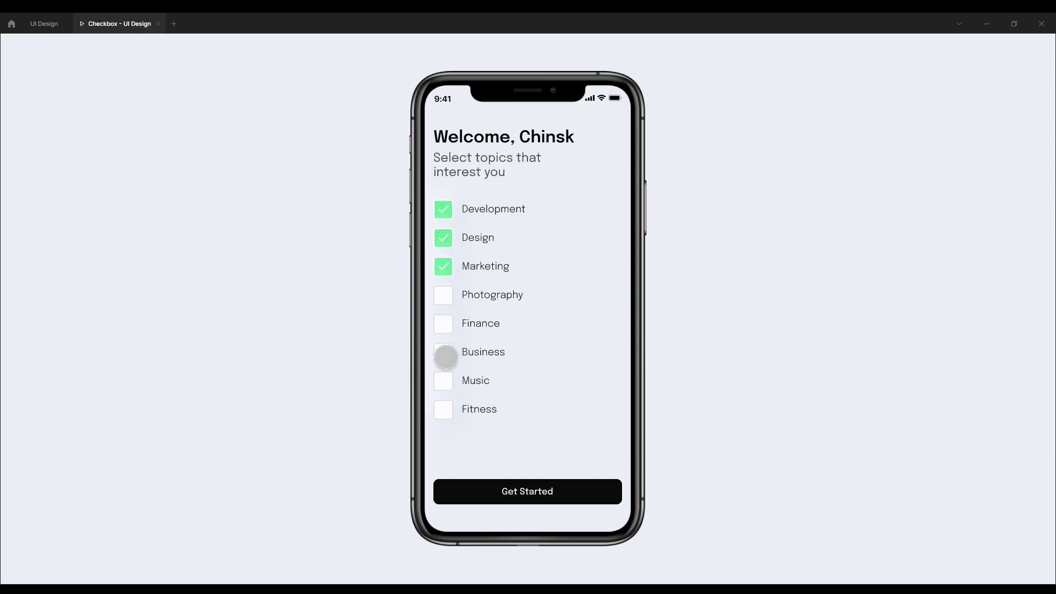
{"action": "left_click", "coordinate": [445, 357]}
{"action": "left_click", "coordinate": [443, 409]}
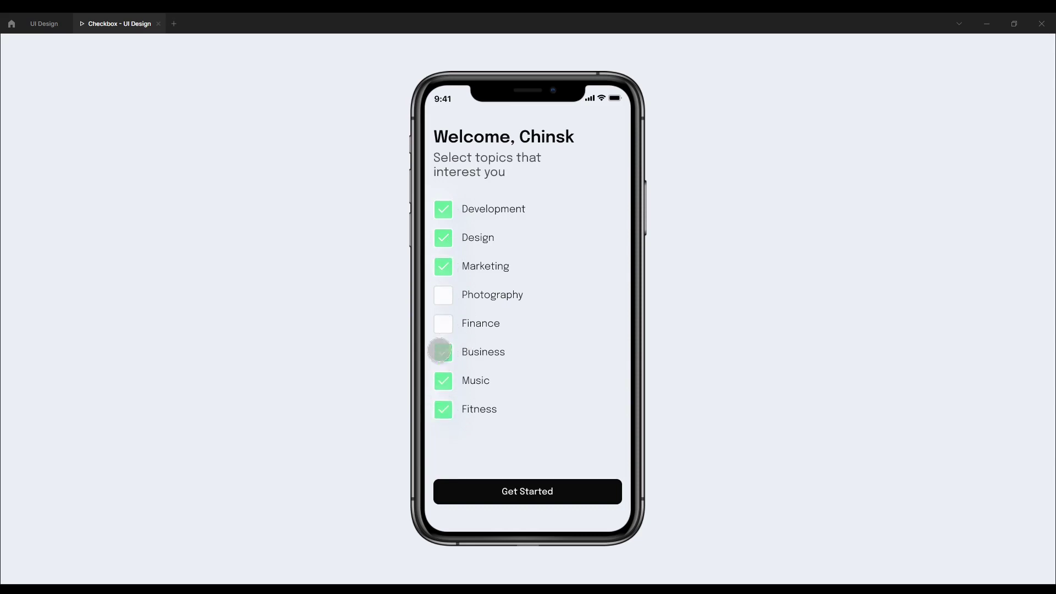
{"action": "left_click", "coordinate": [443, 323]}
{"action": "left_click", "coordinate": [444, 297]}
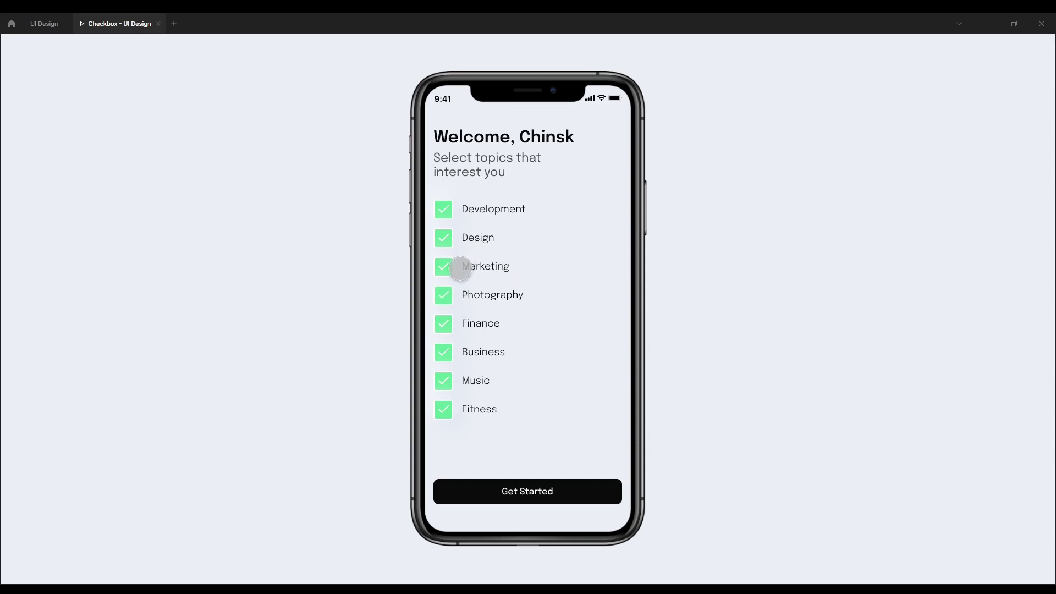
{"action": "left_click", "coordinate": [444, 352]}
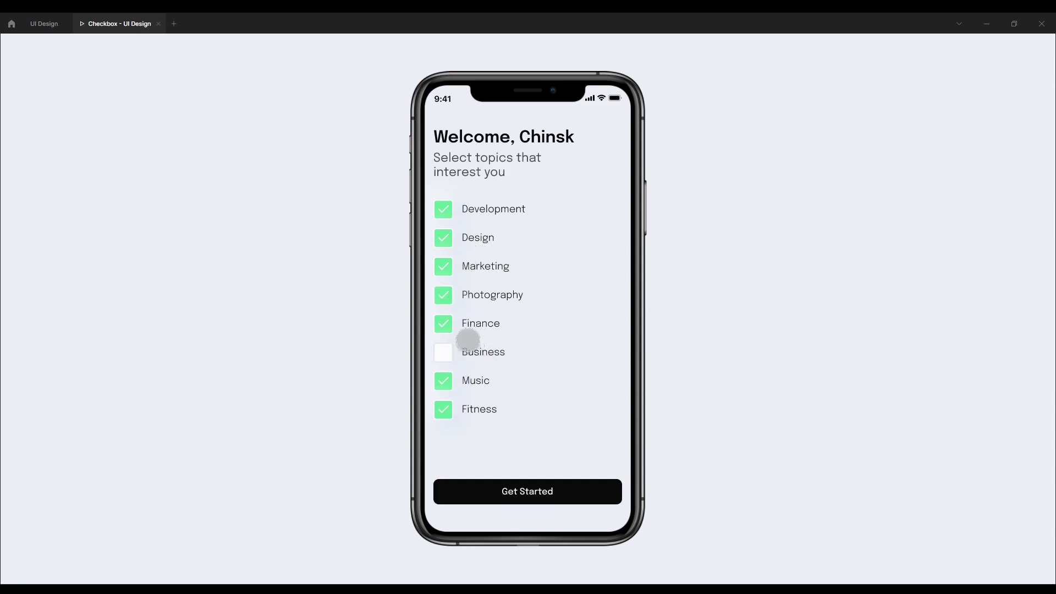
{"action": "left_click", "coordinate": [443, 352]}
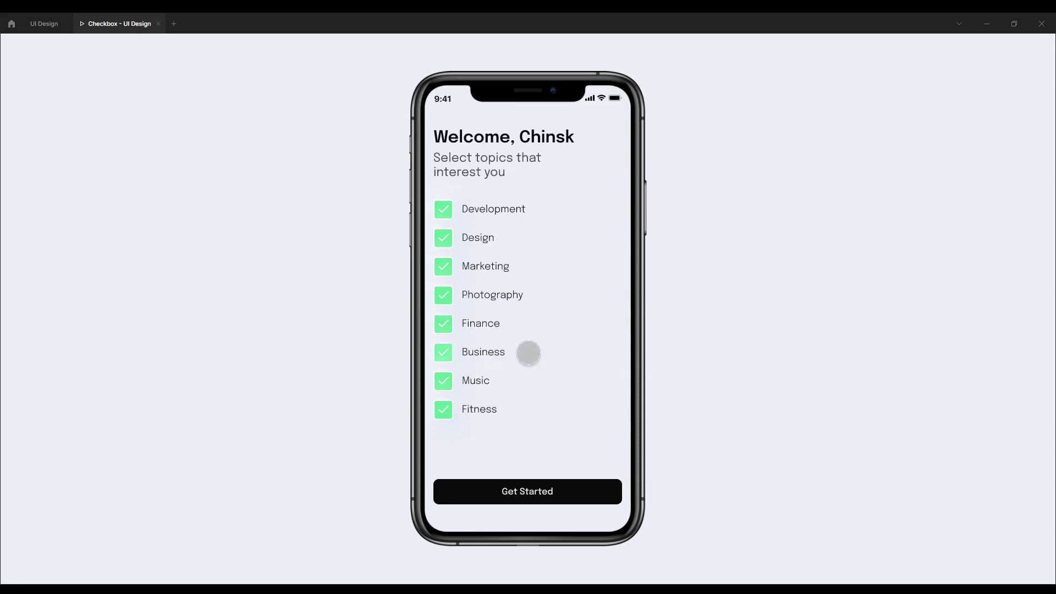